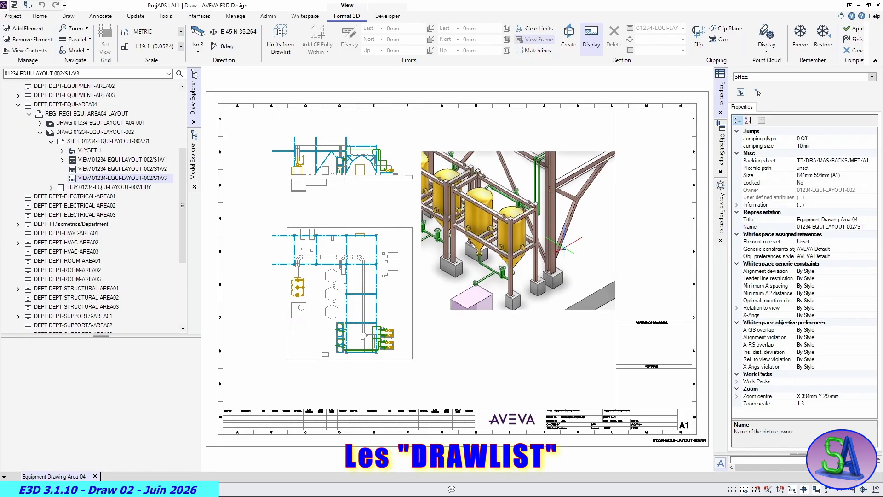
# - Remove SITE-PIPING-AREA04 from the isometric view's 3D display and finish modifying the view
pyautogui.scroll(3, 563, 247)
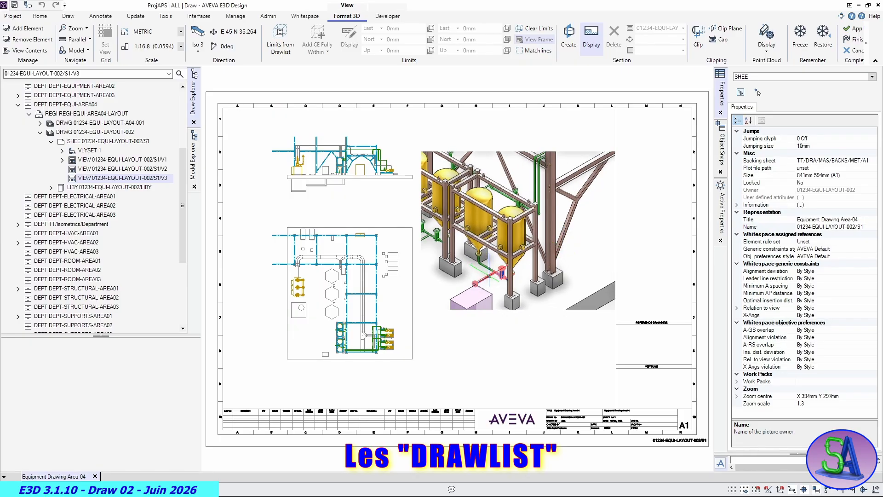
pyautogui.click(489, 275)
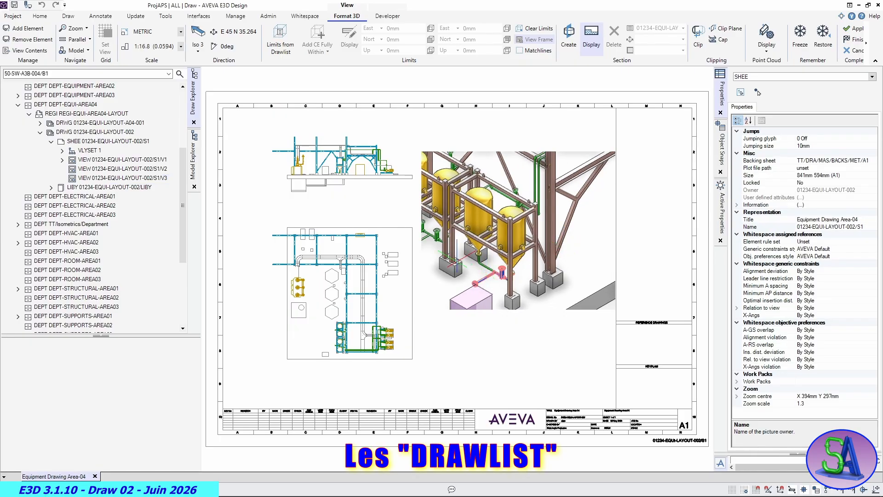
pyautogui.click(195, 162)
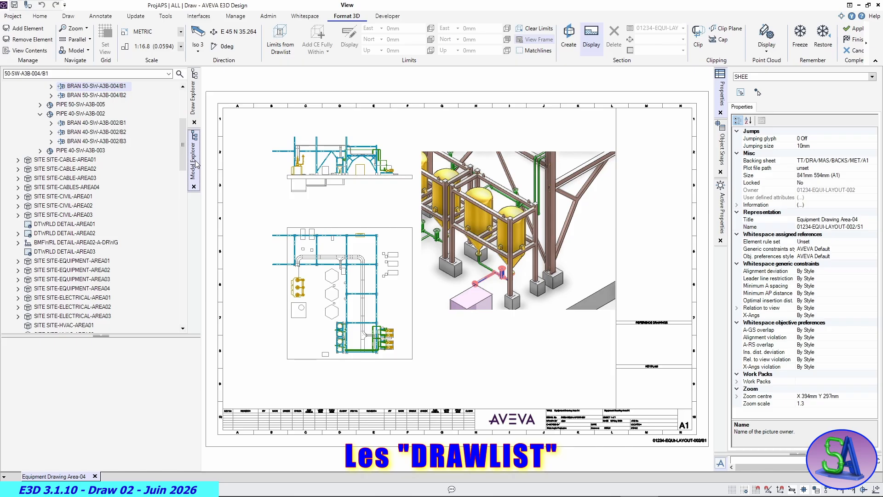
pyautogui.click(182, 86)
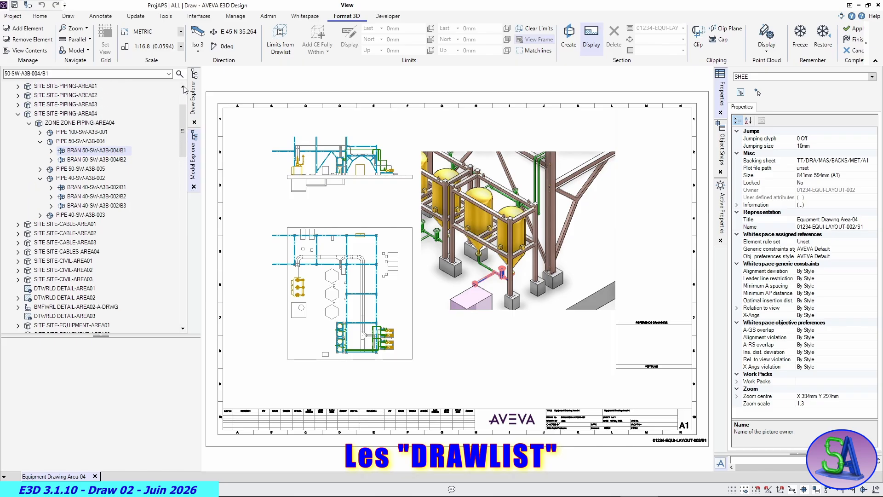
pyautogui.click(58, 151)
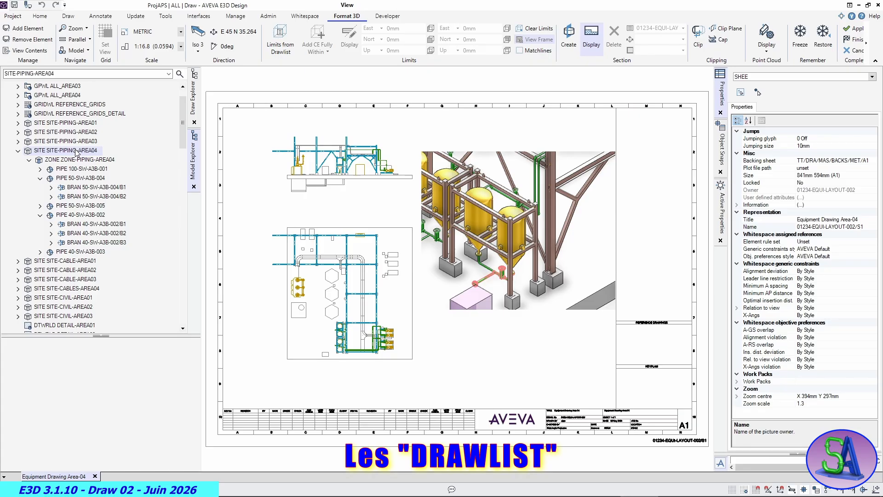
pyautogui.rightClick(76, 151)
pyautogui.moveTo(122, 157)
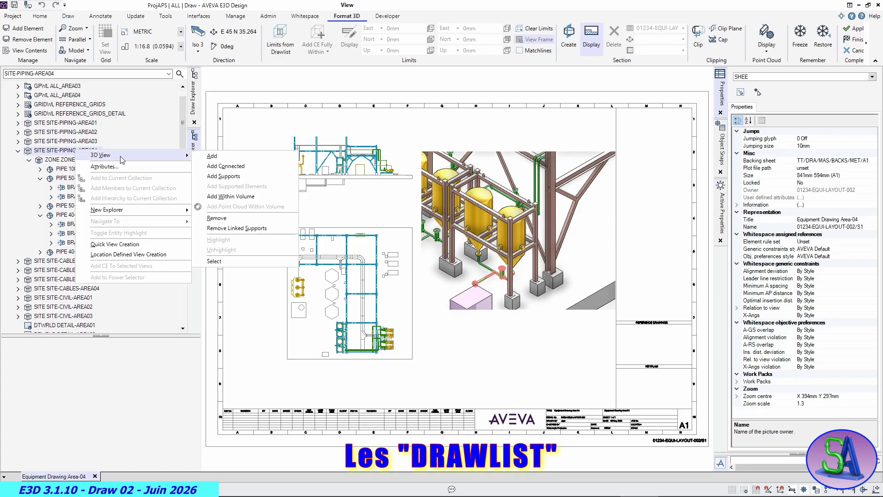
pyautogui.click(232, 219)
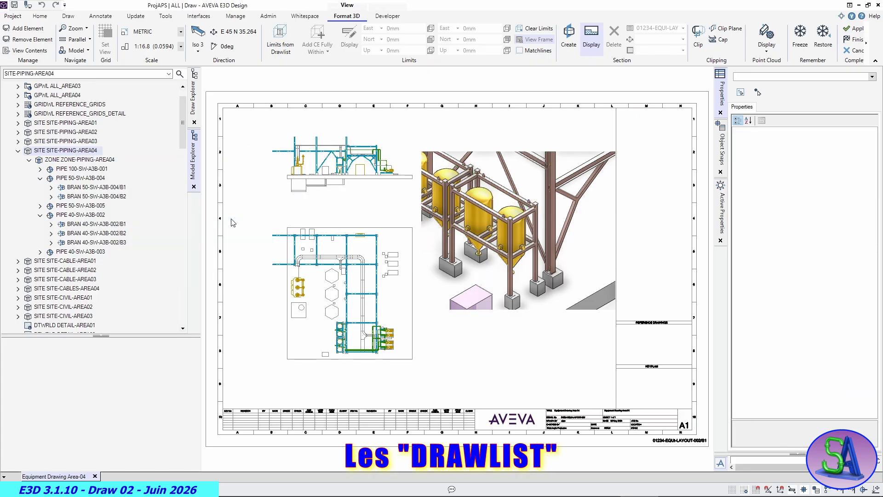
pyautogui.scroll(-3, 502, 344)
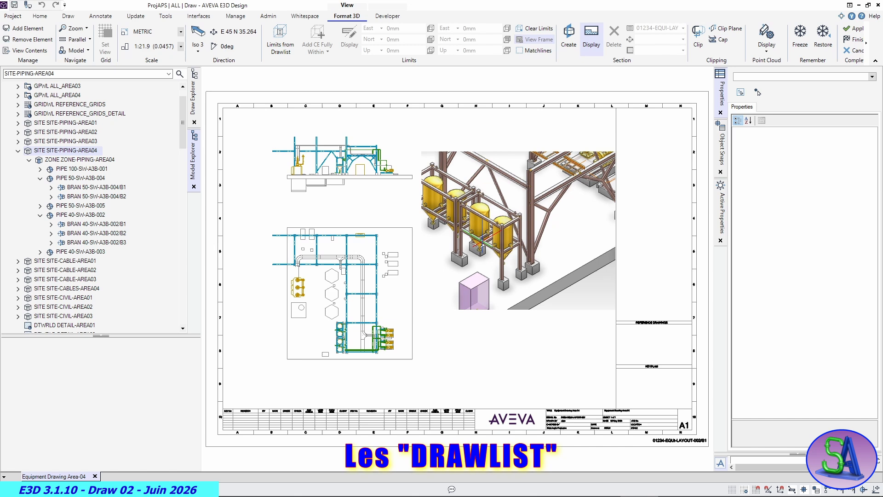
pyautogui.click(501, 340)
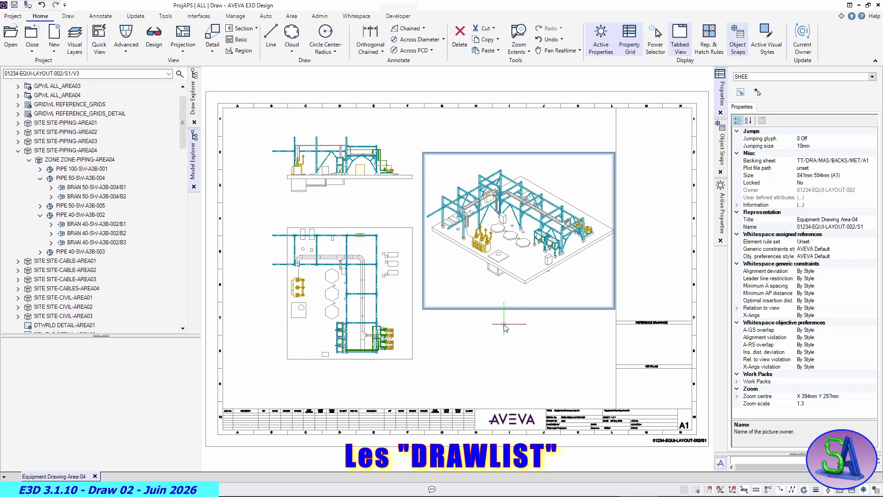
# - Update everything on sheet 01234-EQUI-LAYOUT-002/S1
pyautogui.click(467, 328)
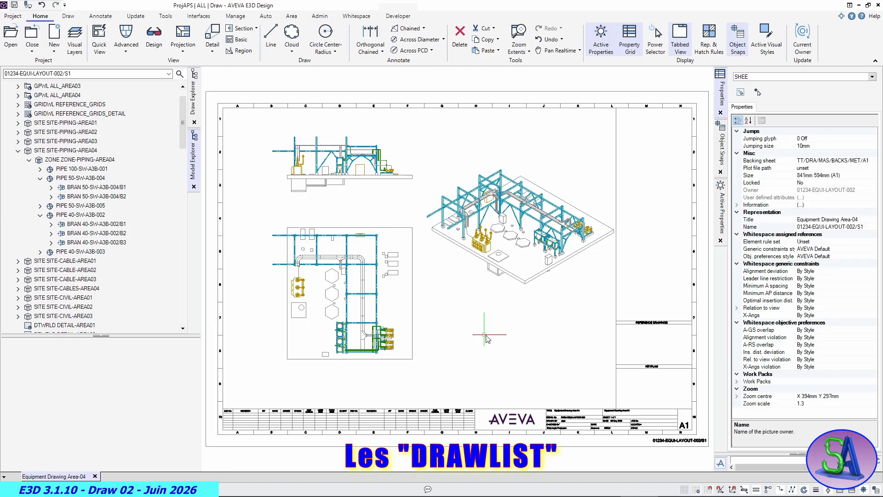
pyautogui.click(134, 17)
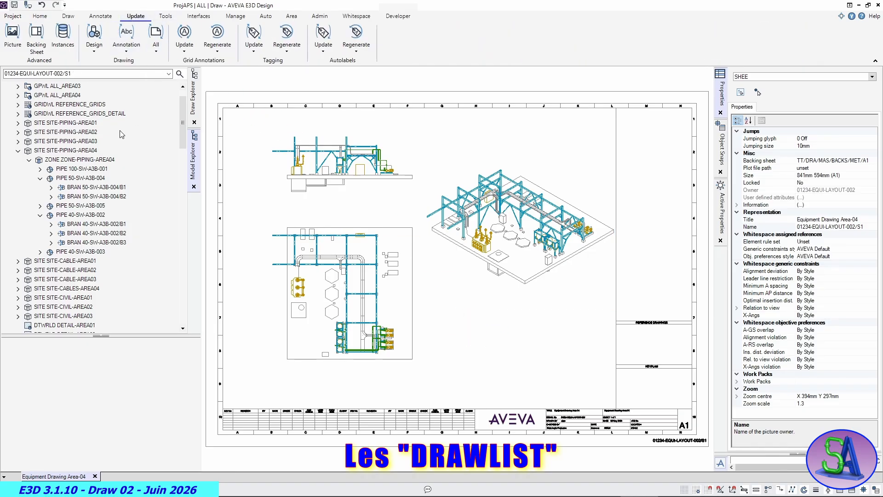
pyautogui.click(193, 108)
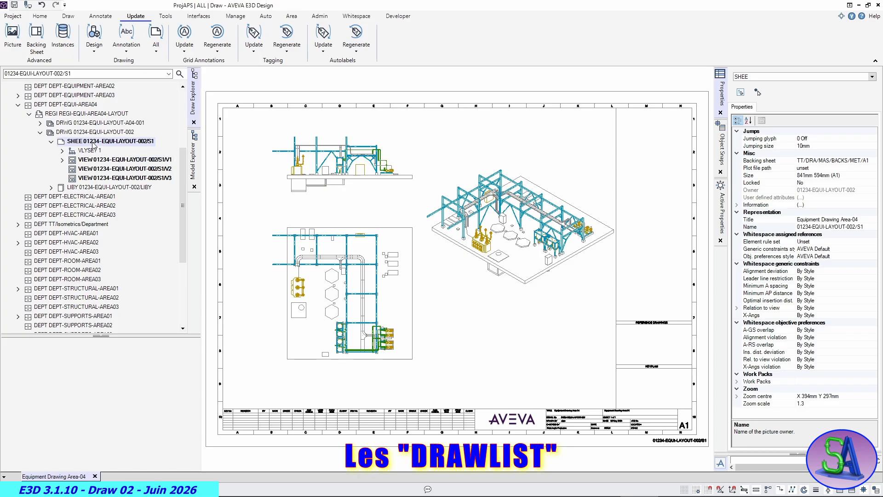
pyautogui.click(155, 51)
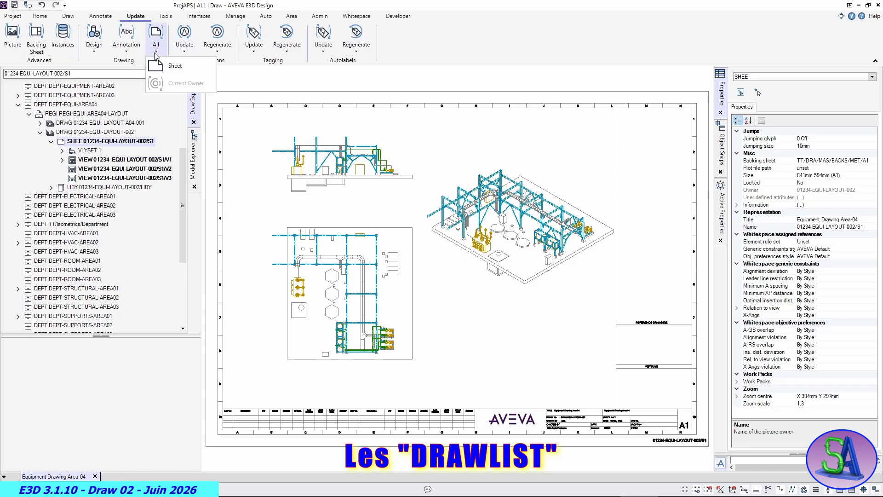
pyautogui.click(161, 67)
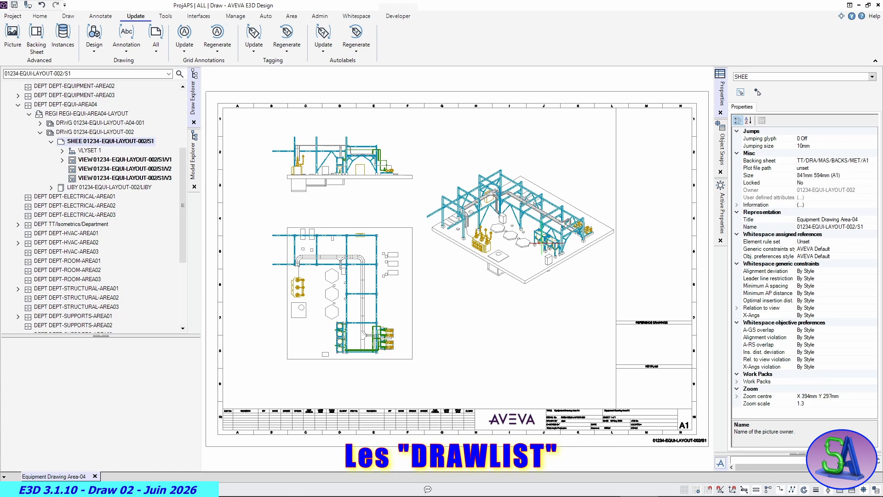
# - Examine the isometric, elevation and plan views on the updated sheet to compare where piping is drawn, ending with the whole sheet in view
pyautogui.scroll(5, 538, 240)
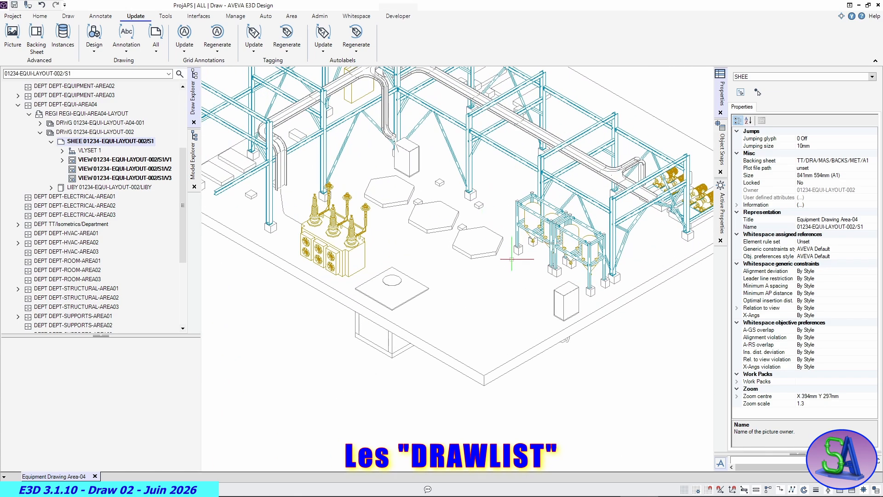
pyautogui.scroll(-5, 516, 253)
pyautogui.scroll(3, 297, 174)
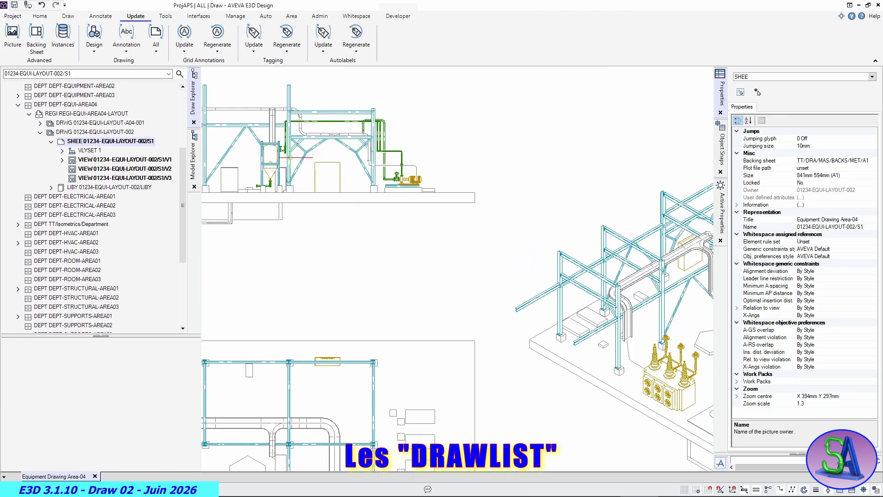
pyautogui.scroll(-2, 296, 174)
pyautogui.scroll(-1, 297, 176)
pyautogui.scroll(4, 294, 381)
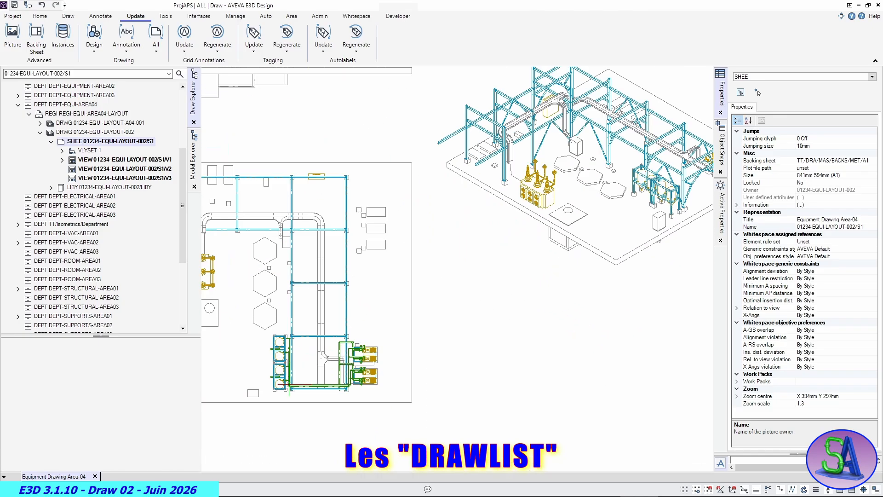
pyautogui.scroll(-2, 295, 380)
pyautogui.scroll(-4, 304, 368)
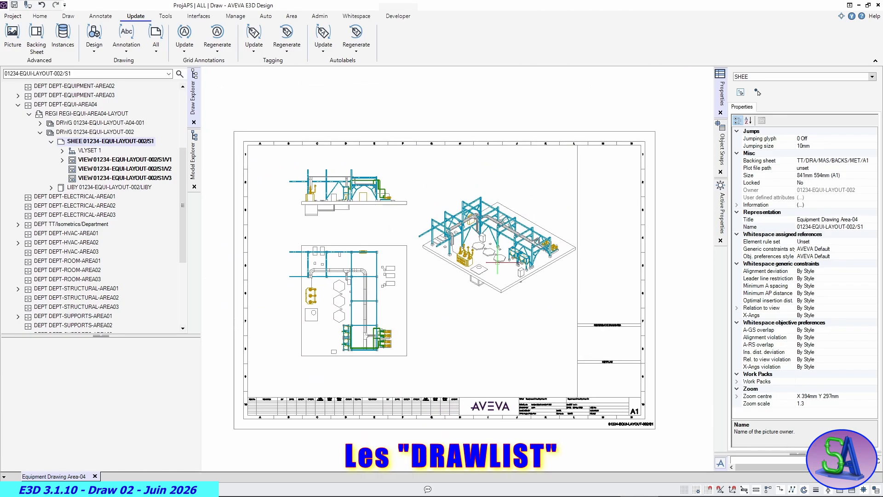
pyautogui.scroll(1, 303, 368)
pyautogui.rightClick(568, 162)
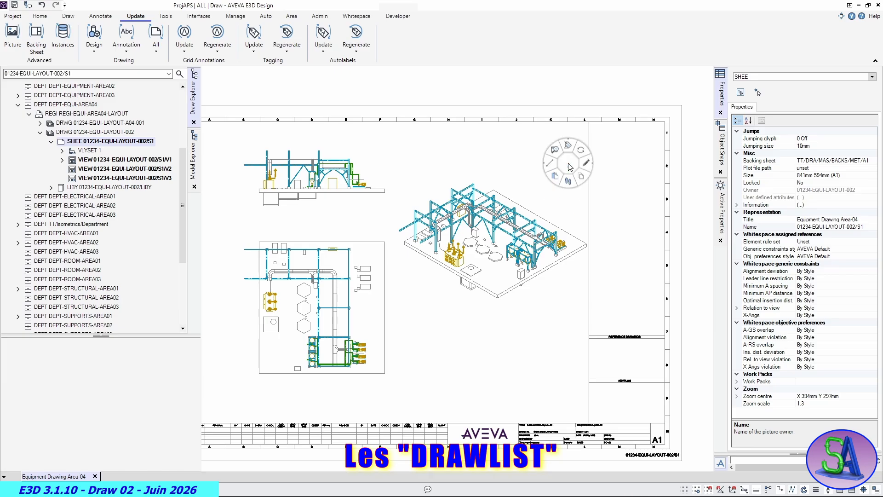
pyautogui.click(542, 139)
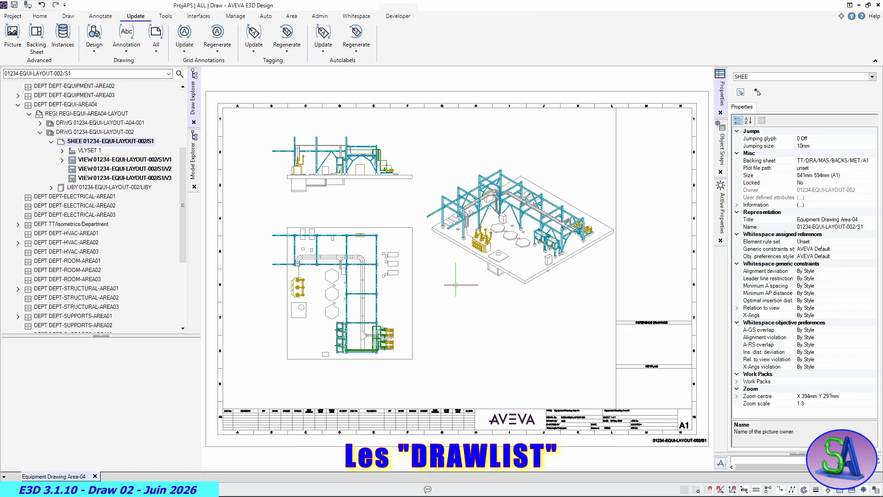
# - Open the Drawlist Manager for the isometric view and place its form clear of that view
pyautogui.click(488, 271)
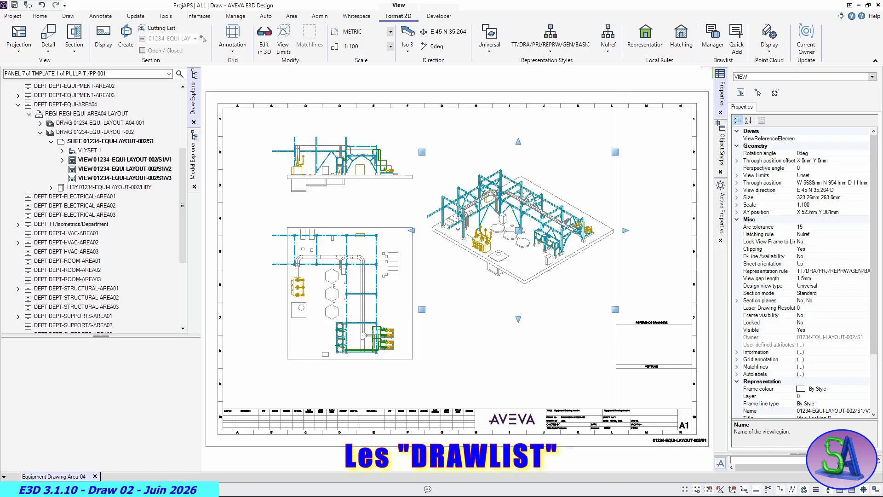
pyautogui.click(713, 36)
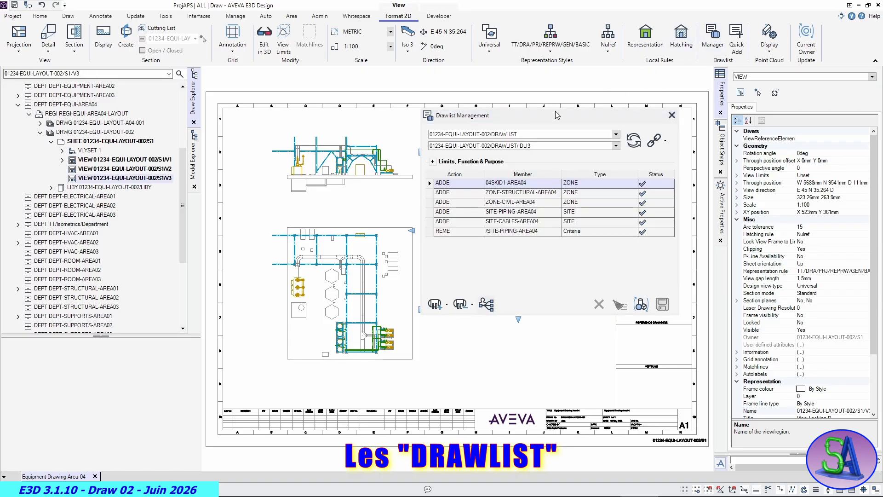
pyautogui.moveTo(529, 117); pyautogui.dragTo(278, 114)
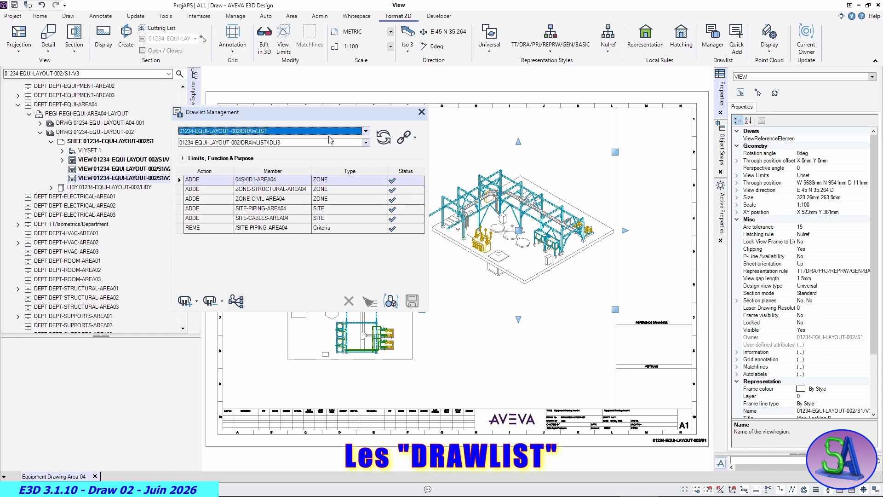
pyautogui.moveTo(330, 118)
pyautogui.mouseDown()
pyautogui.moveTo(278, 150)
pyautogui.moveTo(289, 162)
pyautogui.mouseUp()
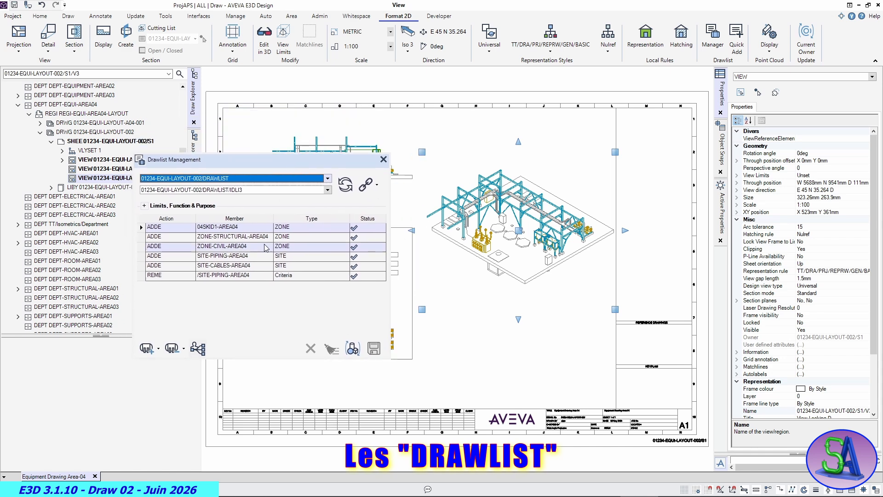
# - Review the drawlist's two SITE-PIPING-AREA04 entries and delete the ADDE one
pyautogui.click(283, 277)
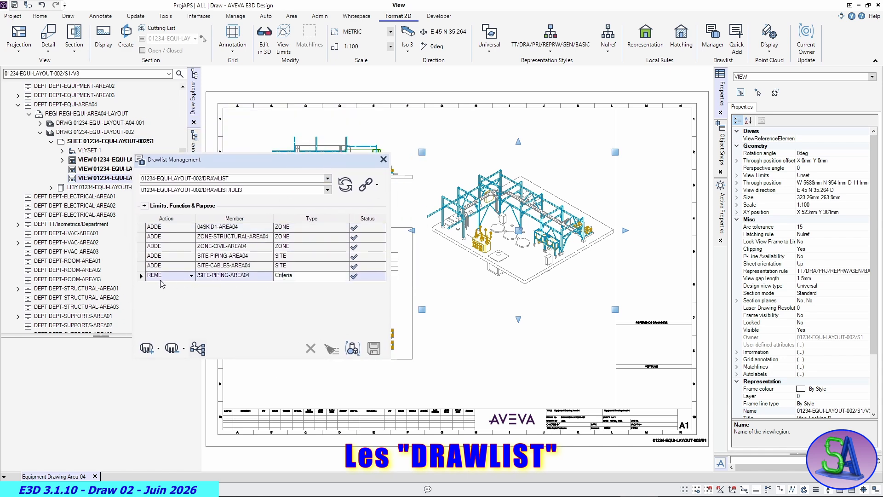
pyautogui.click(161, 277)
pyautogui.click(161, 280)
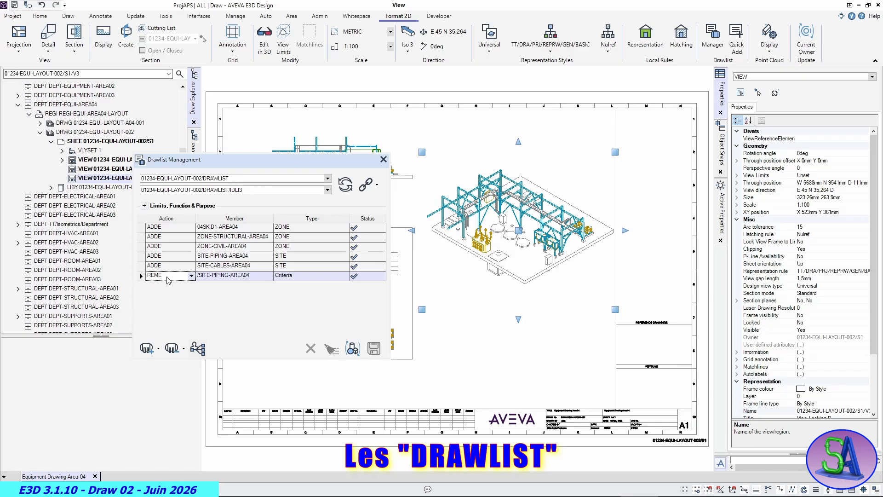
pyautogui.click(233, 256)
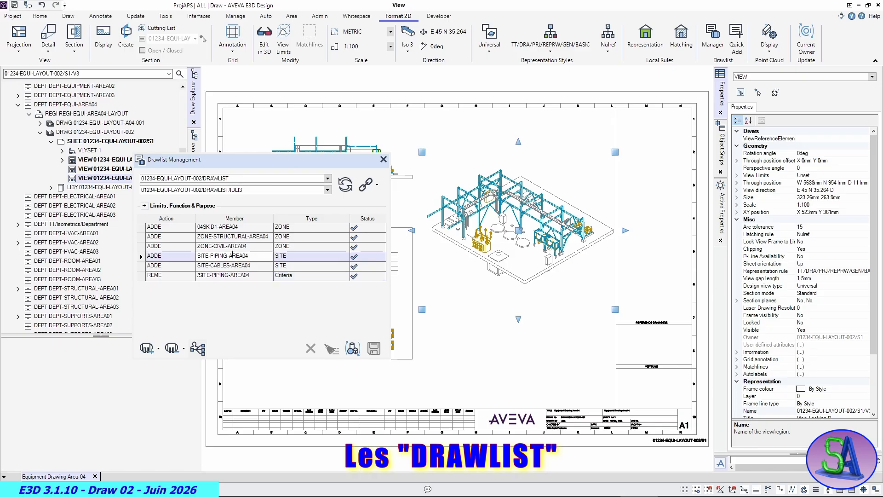
pyautogui.click(230, 277)
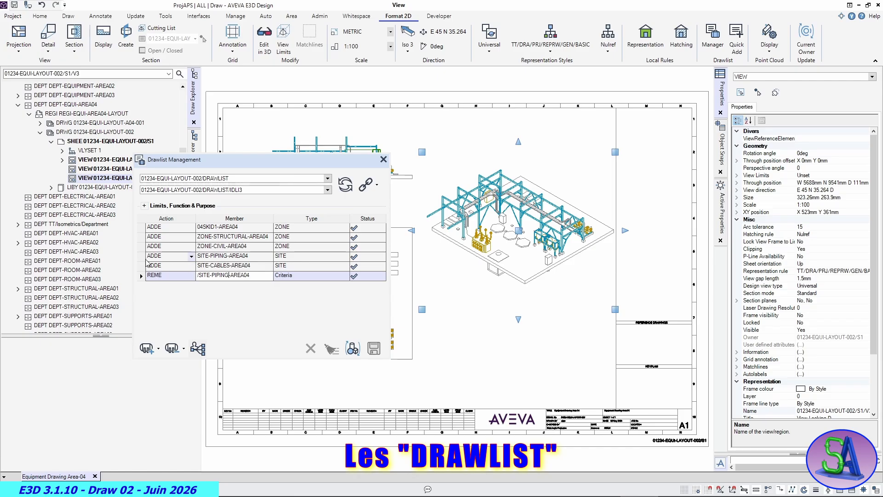
pyautogui.click(139, 256)
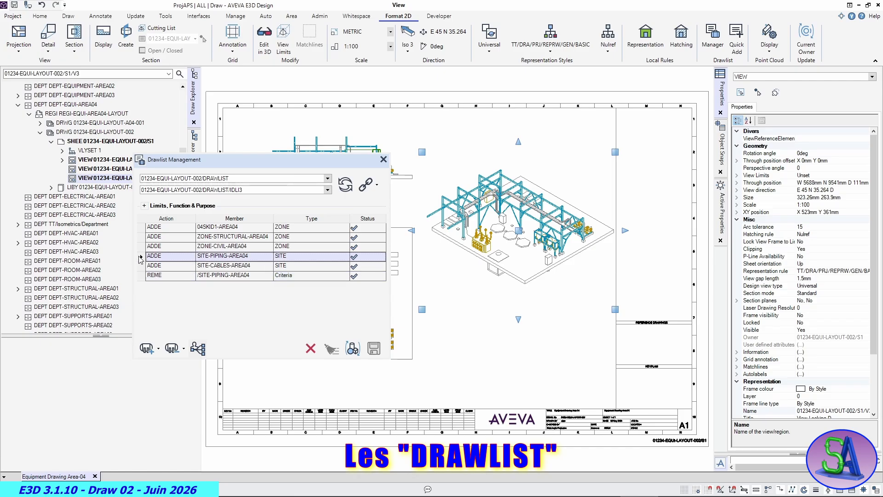
pyautogui.click(311, 348)
pyautogui.click(417, 266)
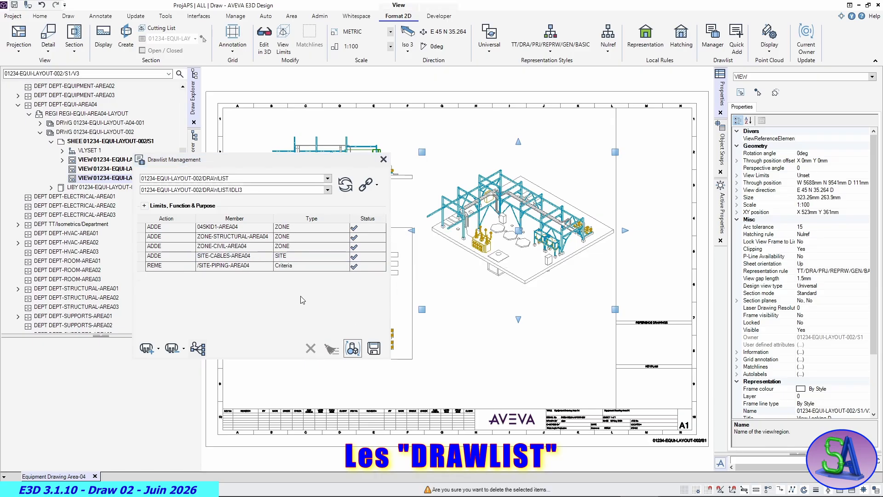
# - Delete the REME criteria entry for /SITE-PIPING-AREA04 and close the drawlist, saving its changes
pyautogui.click(148, 267)
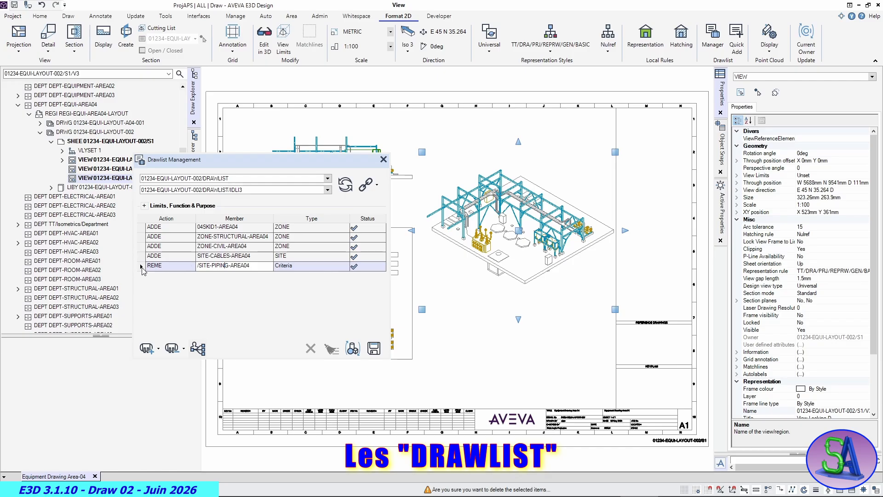
pyautogui.click(143, 267)
pyautogui.click(311, 347)
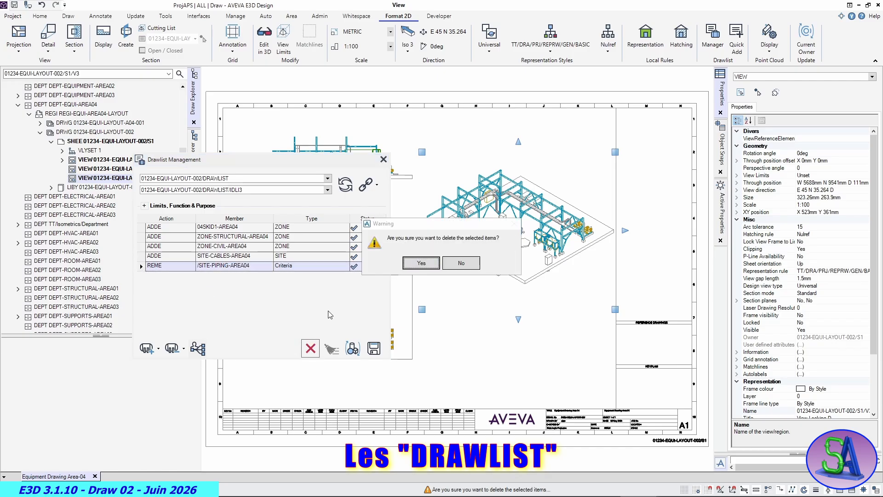
pyautogui.click(419, 265)
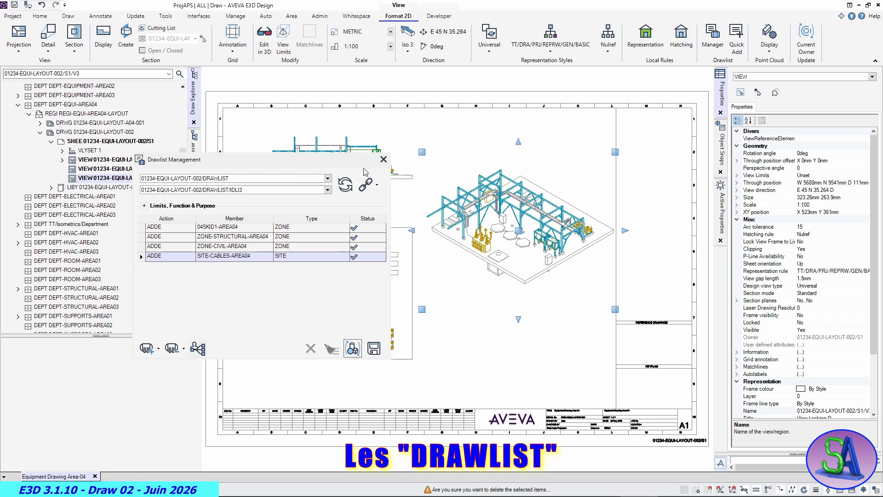
pyautogui.click(383, 160)
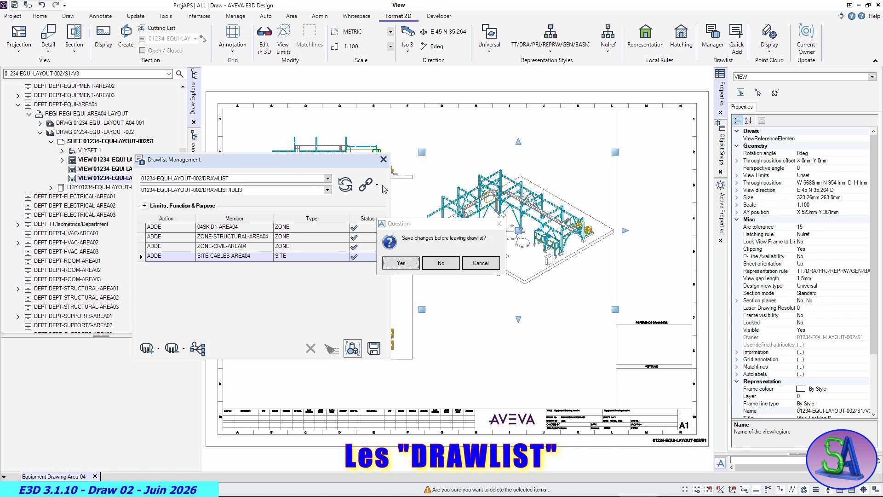
pyautogui.click(400, 264)
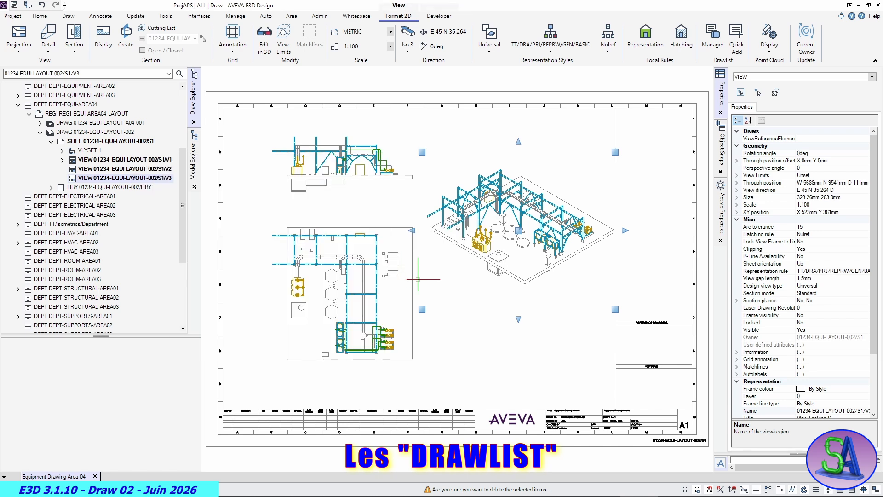
# - Update everything on the sheet 01234-EQUI-LAYOUT-002/S1 with the isometric view's edited drawlist
pyautogui.click(457, 376)
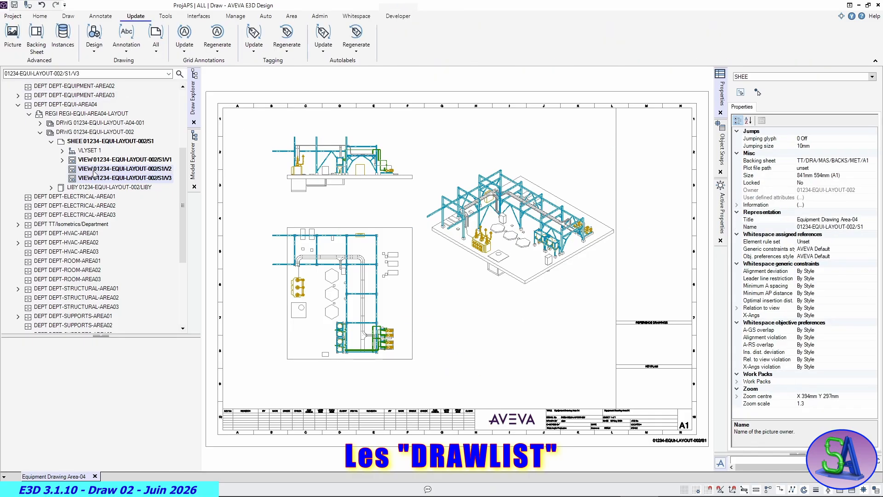
pyautogui.click(92, 142)
pyautogui.click(157, 48)
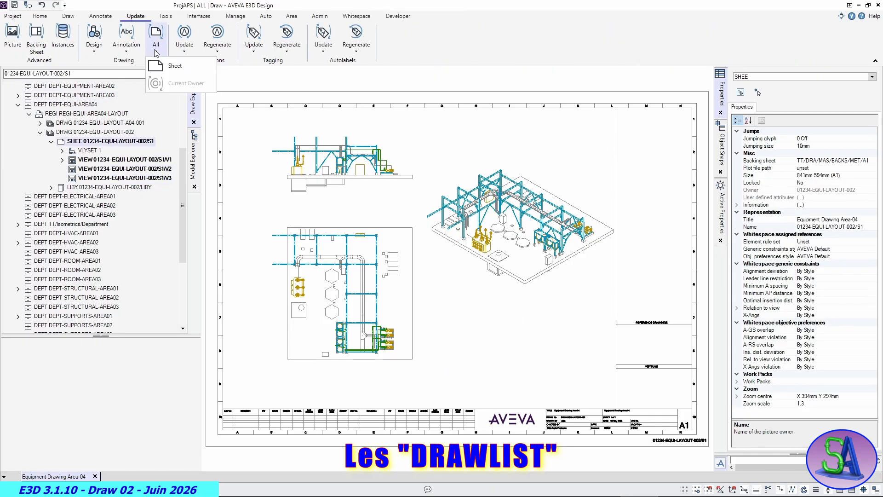
pyautogui.click(167, 67)
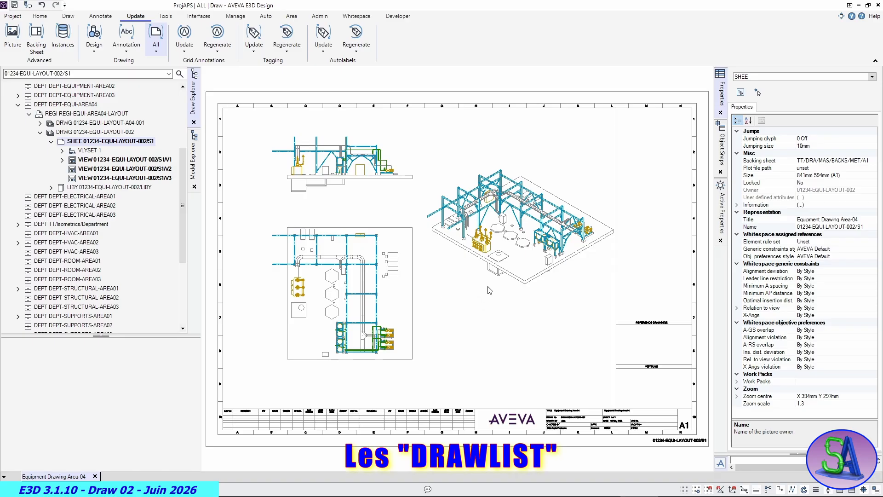
# - Associate the 01234-EQUI-LAYOUT-002/DRAWLIST/DRWG drawlist with the isometric view and close the Drawlist Manager
pyautogui.click(532, 280)
pyautogui.click(712, 46)
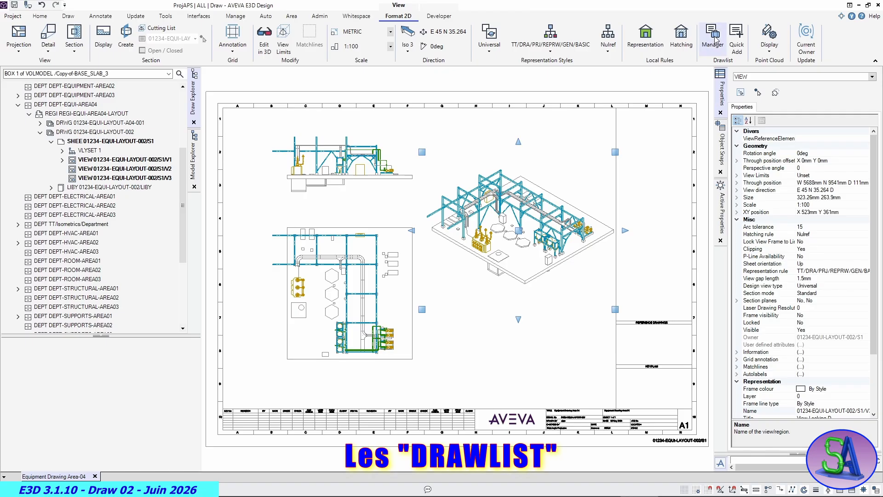
pyautogui.moveTo(256, 163)
pyautogui.mouseDown()
pyautogui.moveTo(782, 222)
pyautogui.moveTo(688, 127)
pyautogui.mouseUp()
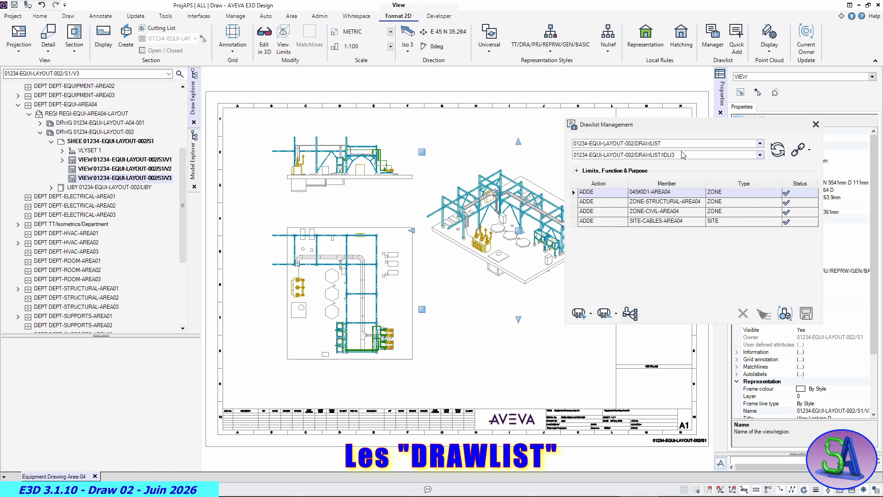
pyautogui.click(760, 157)
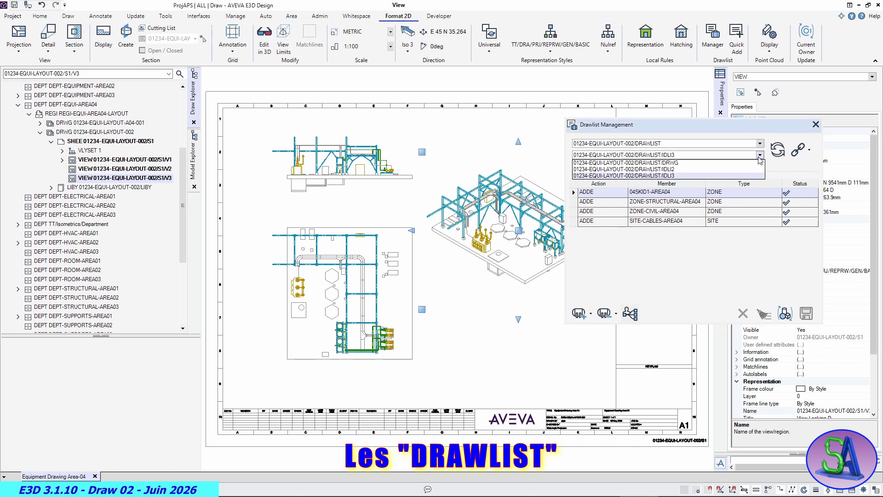
pyautogui.click(663, 163)
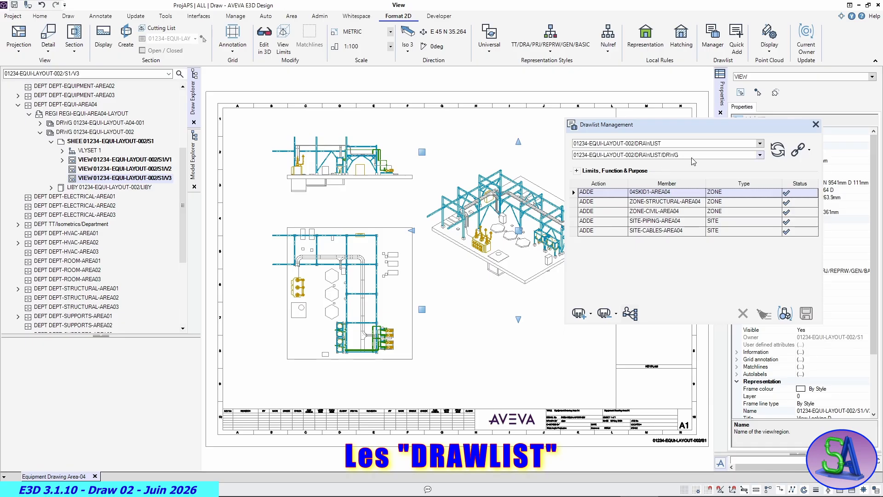
pyautogui.click(800, 150)
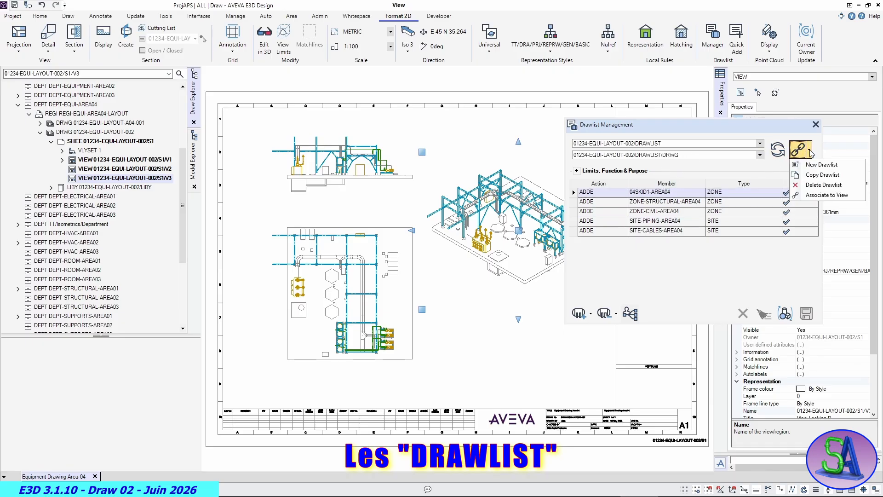
pyautogui.click(826, 194)
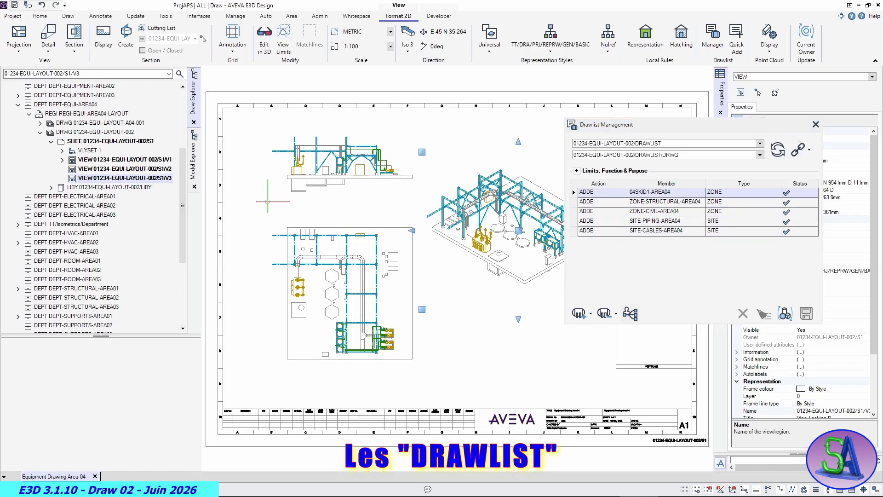
pyautogui.click(298, 179)
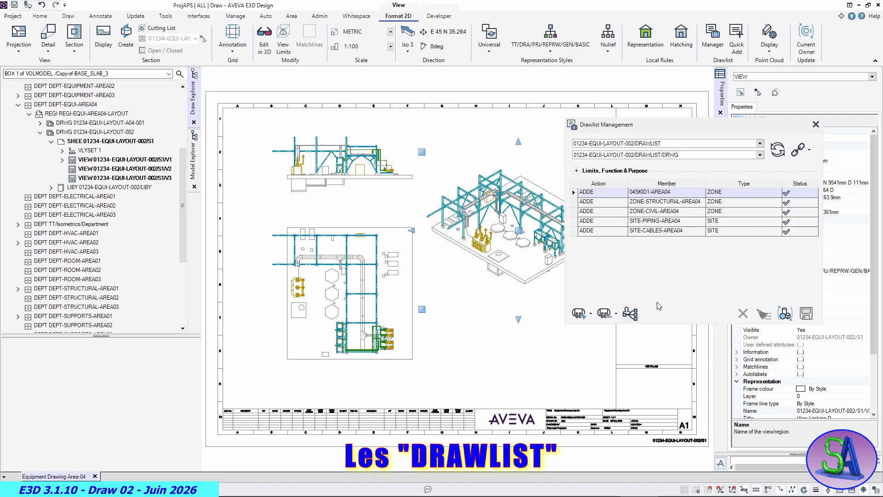
pyautogui.click(815, 125)
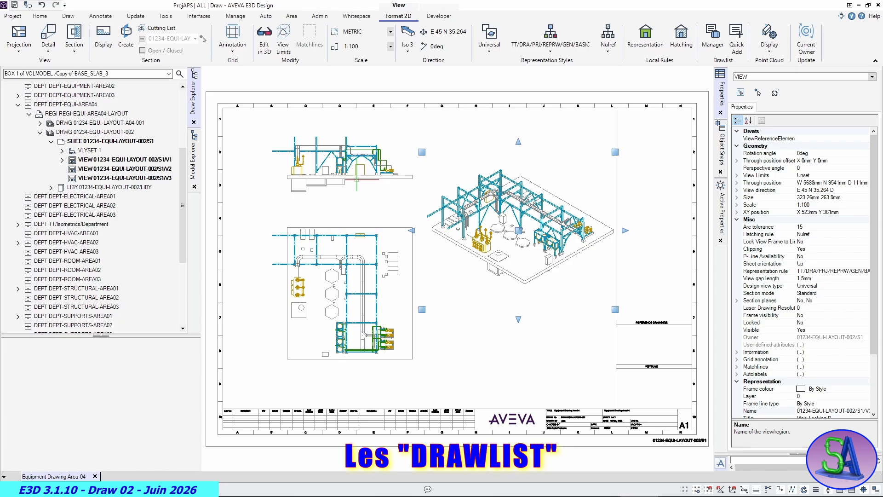
# - Associate the 01234-EQUI-LAYOUT-002/DRAWLIST/DRWG drawlist with the elevation view and close the Drawlist Manager
pyautogui.click(361, 178)
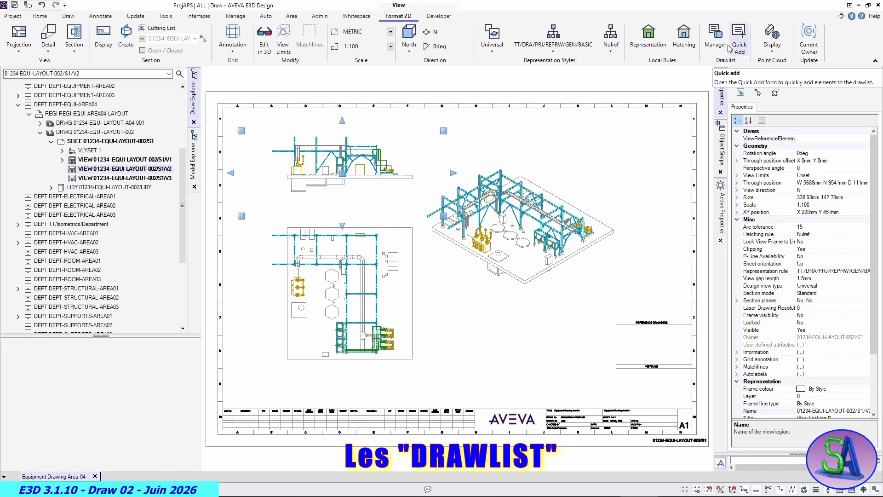
pyautogui.click(715, 38)
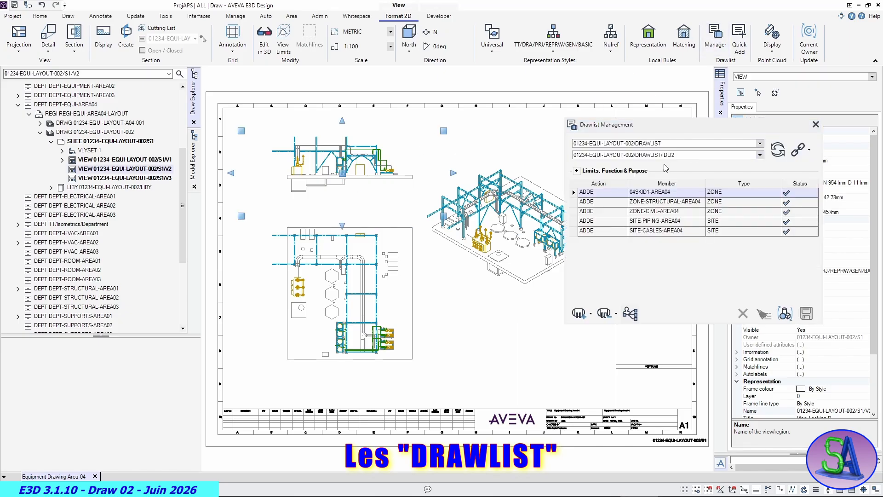
pyautogui.click(760, 155)
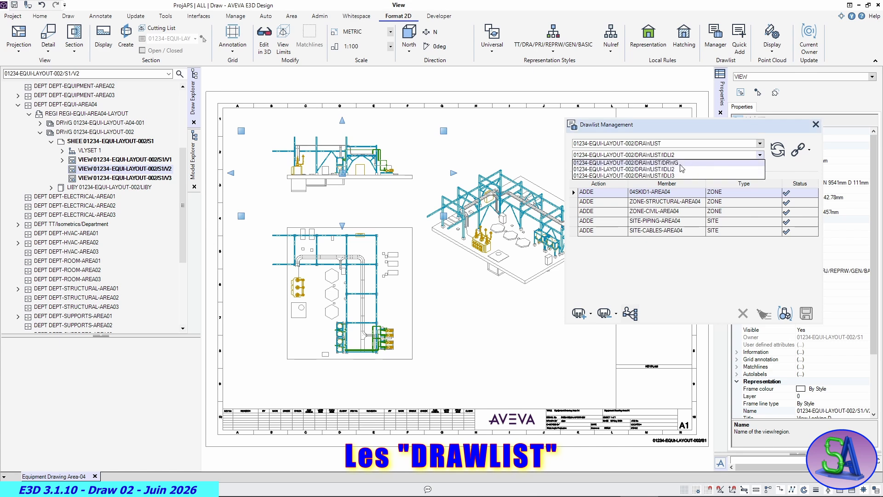
pyautogui.click(676, 164)
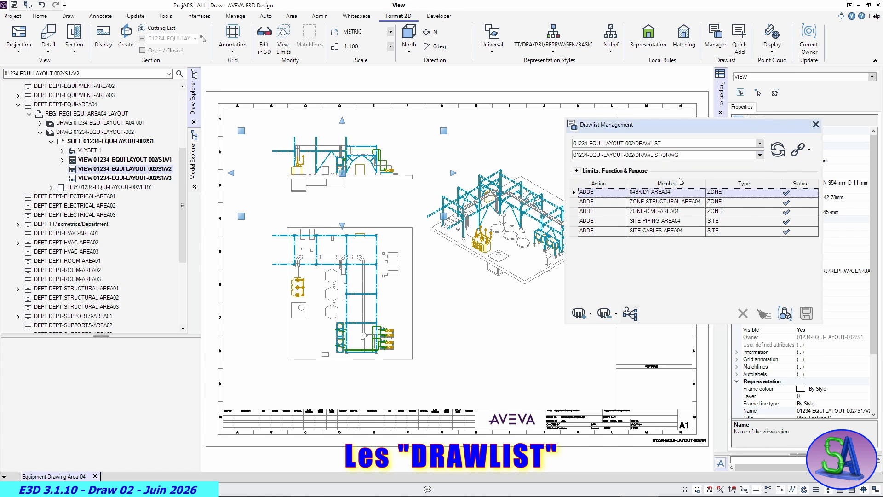
pyautogui.click(808, 153)
pyautogui.click(796, 196)
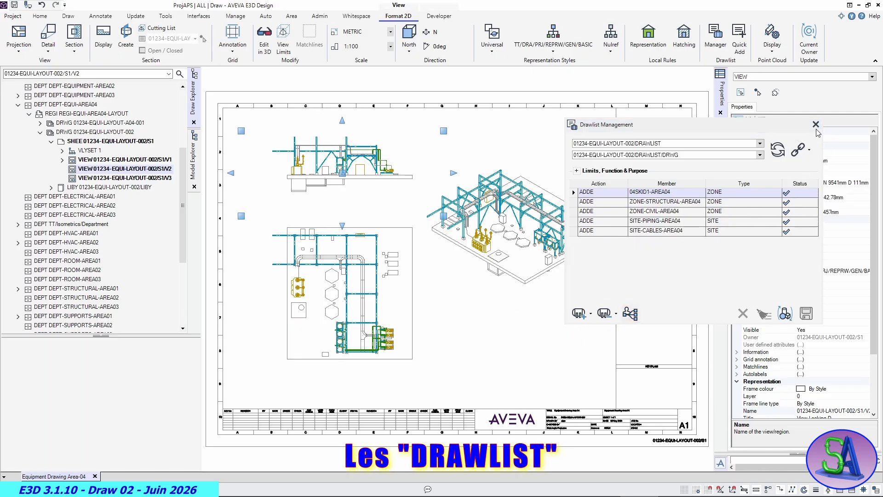
pyautogui.click(816, 125)
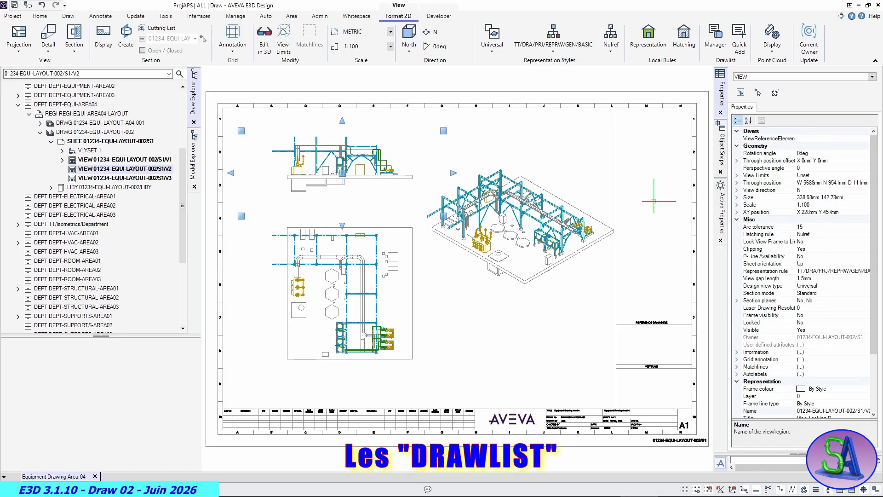
# - Update the entire sheet so the isometric and elevation views use the shared DRWG drawlist
pyautogui.click(502, 317)
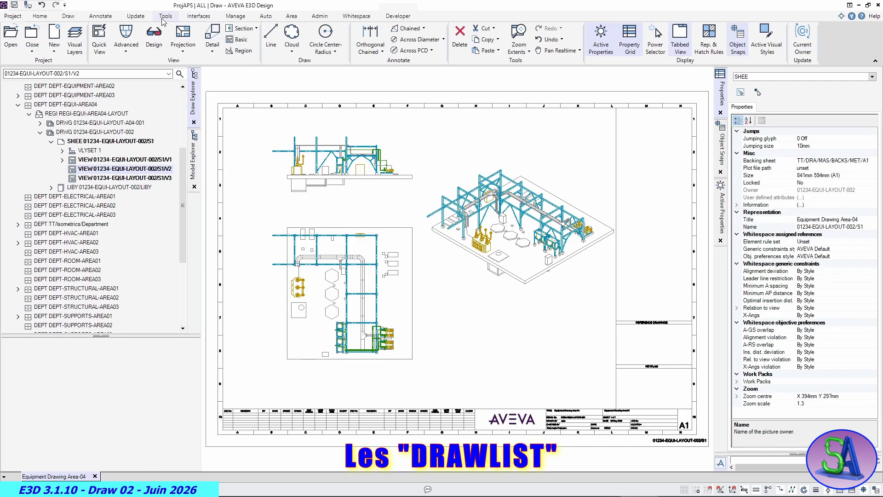
pyautogui.click(135, 16)
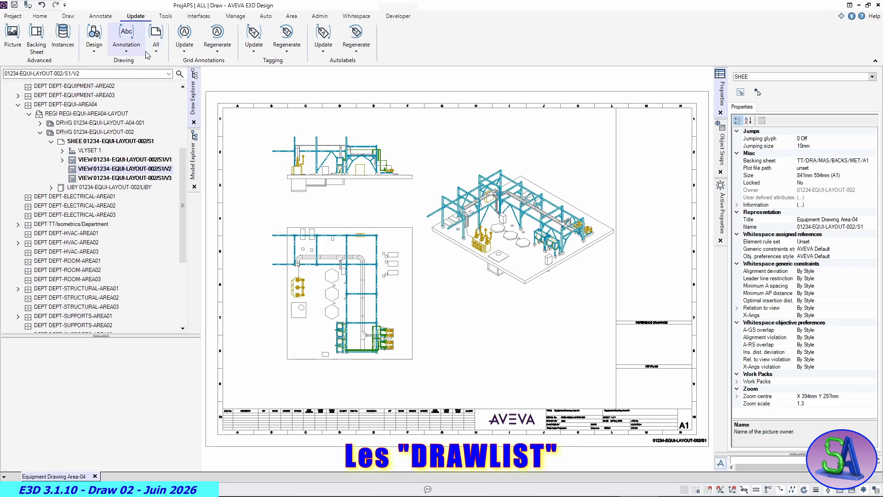
pyautogui.click(157, 52)
pyautogui.click(161, 67)
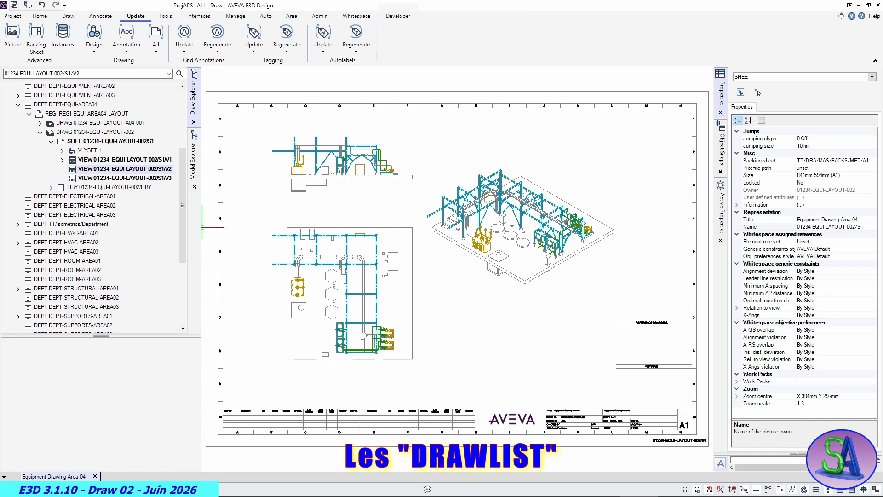
# - Delete the SITE-PIPING-AREA04 entry from the plan view's DRAWLIST/DRWG drawlist and close the drawlist, saving its changes
pyautogui.click(412, 296)
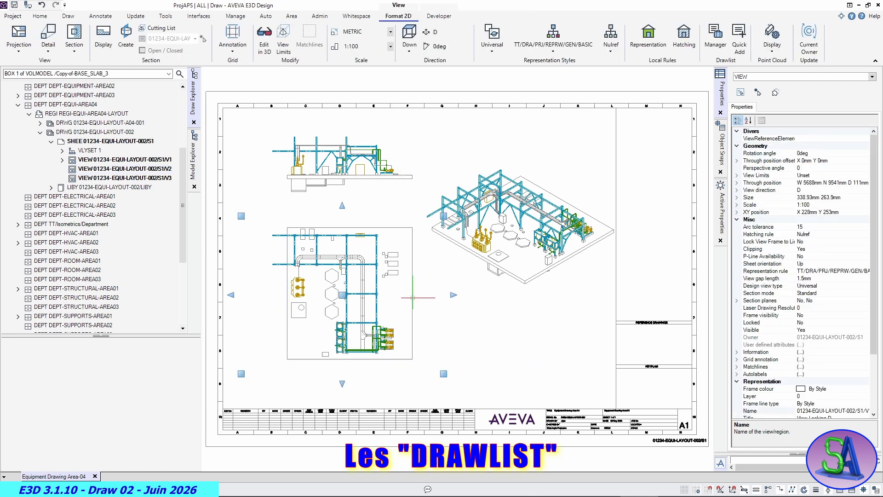
pyautogui.click(715, 37)
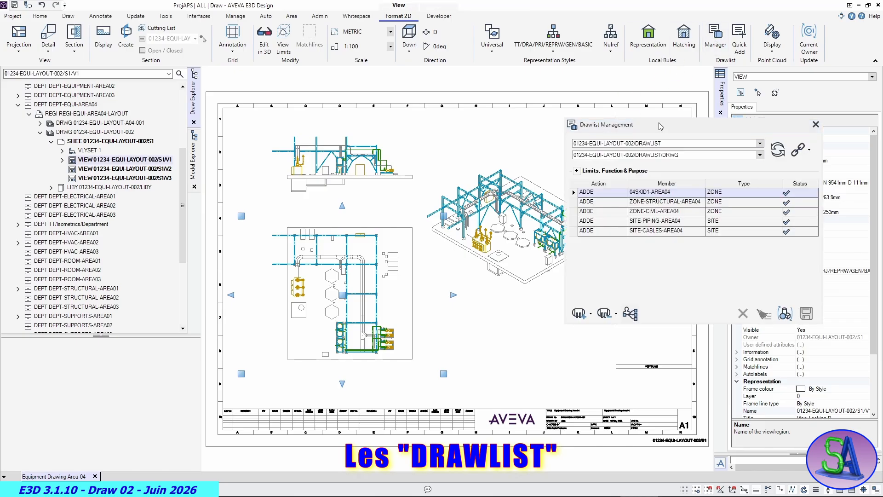
pyautogui.moveTo(664, 123); pyautogui.dragTo(574, 113)
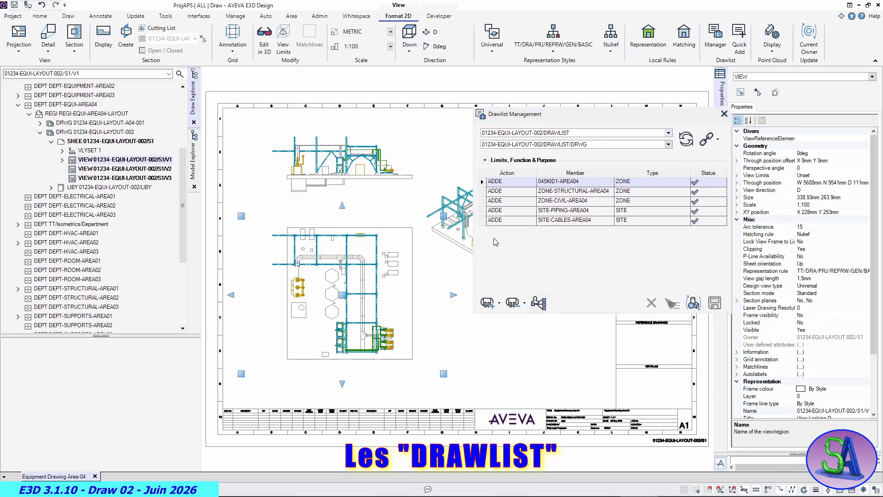
pyautogui.click(483, 214)
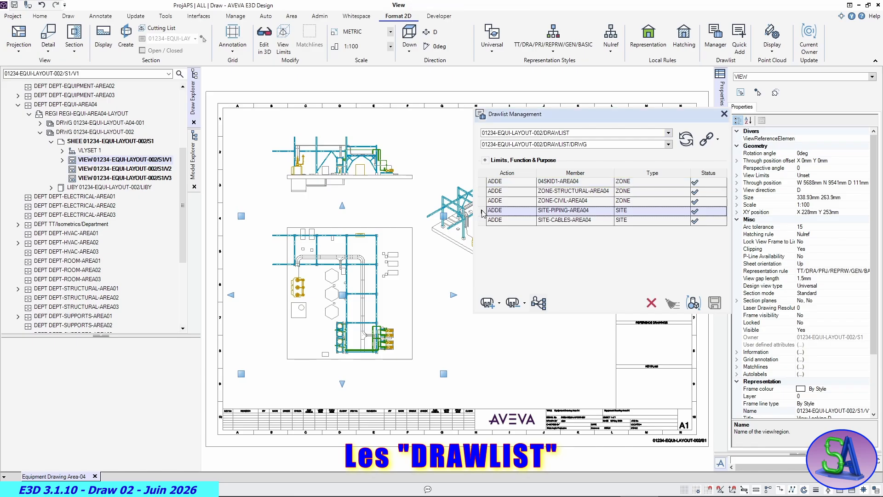
pyautogui.click(651, 302)
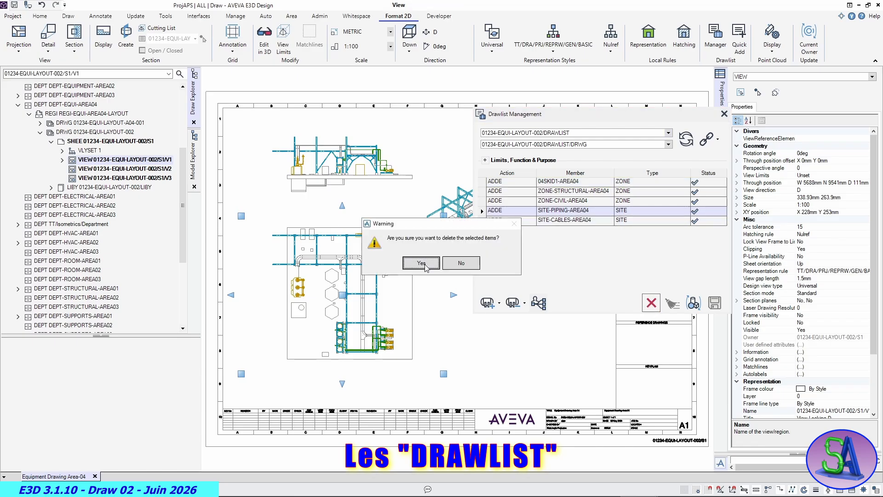
pyautogui.click(421, 263)
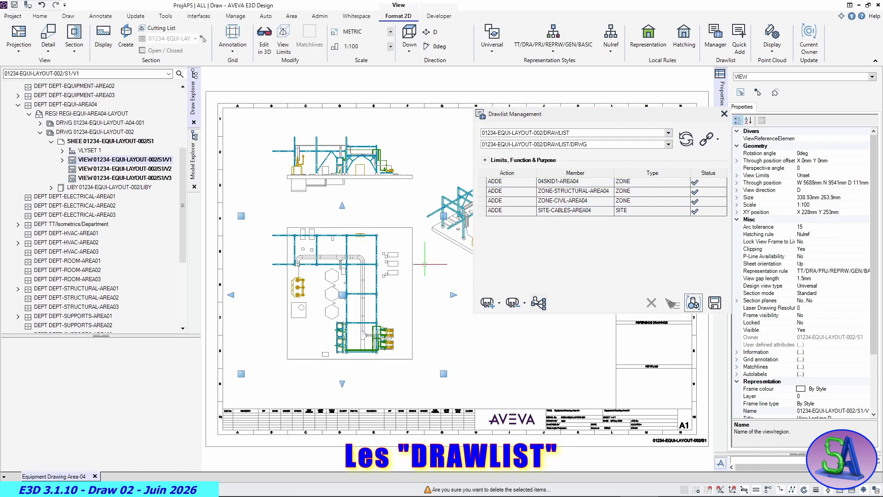
pyautogui.click(724, 113)
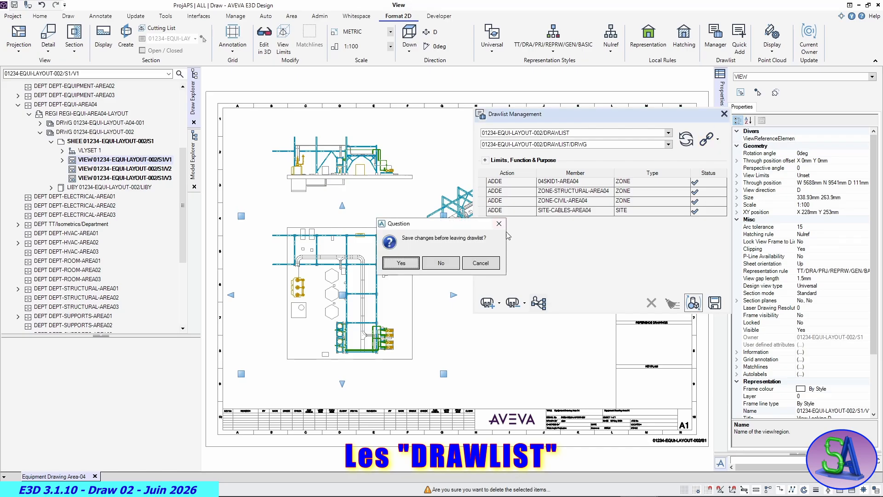
pyautogui.click(410, 266)
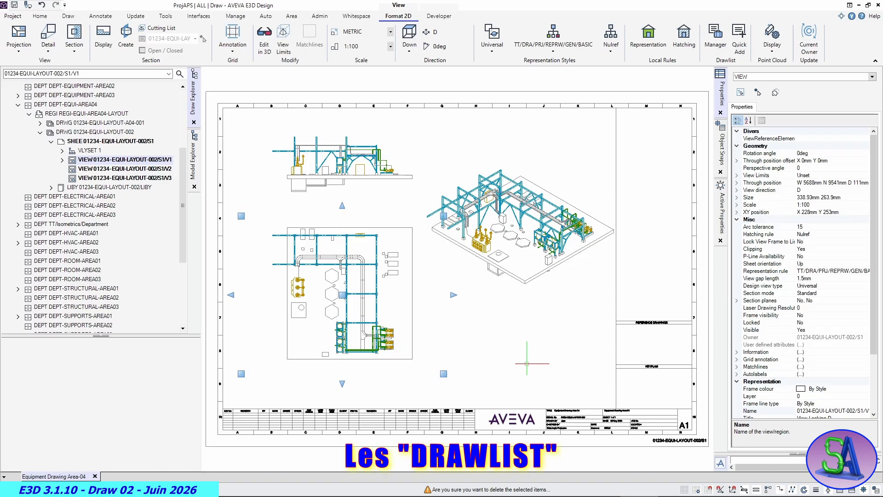
# - Update the entire sheet to apply the piping removal to all views sharing the DRWG drawlist
pyautogui.click(527, 364)
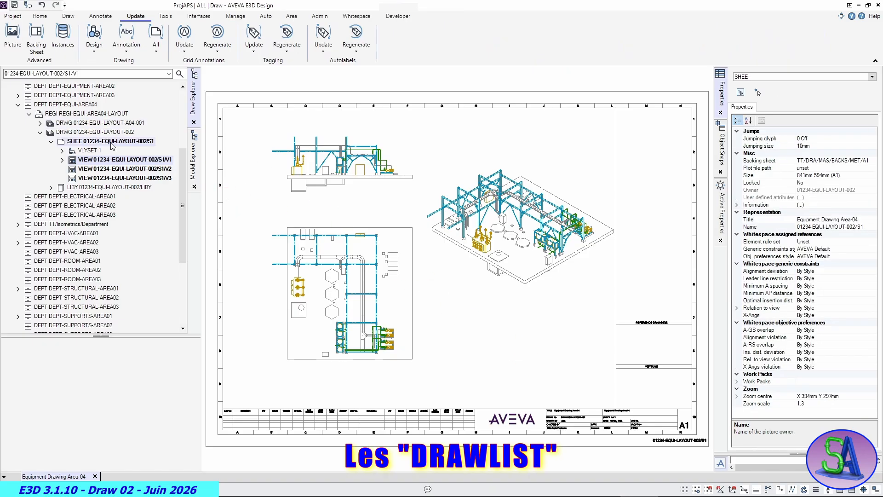
pyautogui.click(158, 51)
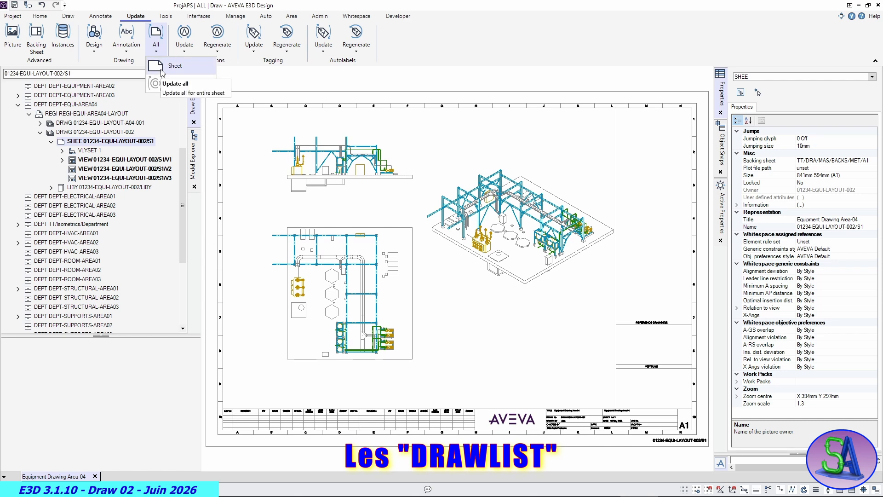
pyautogui.click(162, 69)
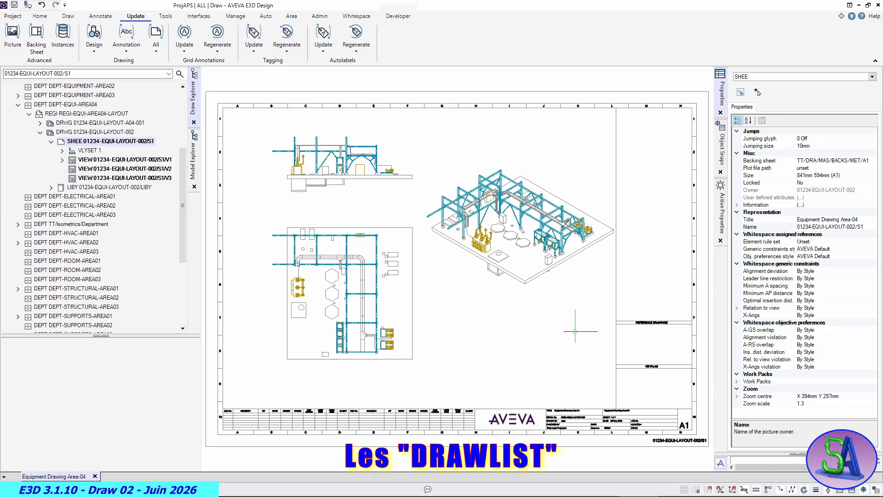
# - Open the plan view's drawlists and delete the unused 01234-EQUI-LAYOUT-002/DRAWLIST/IDLI2 drawlist
pyautogui.click(410, 279)
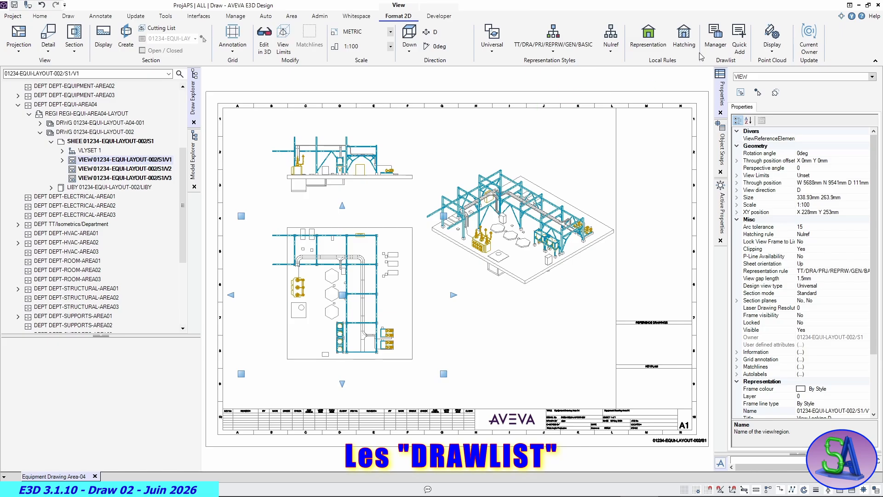
pyautogui.click(714, 41)
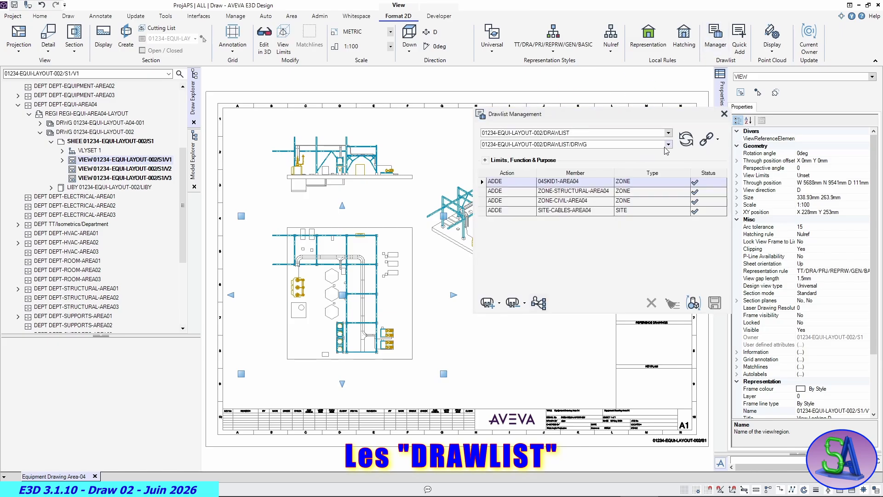
pyautogui.click(668, 145)
pyautogui.click(552, 160)
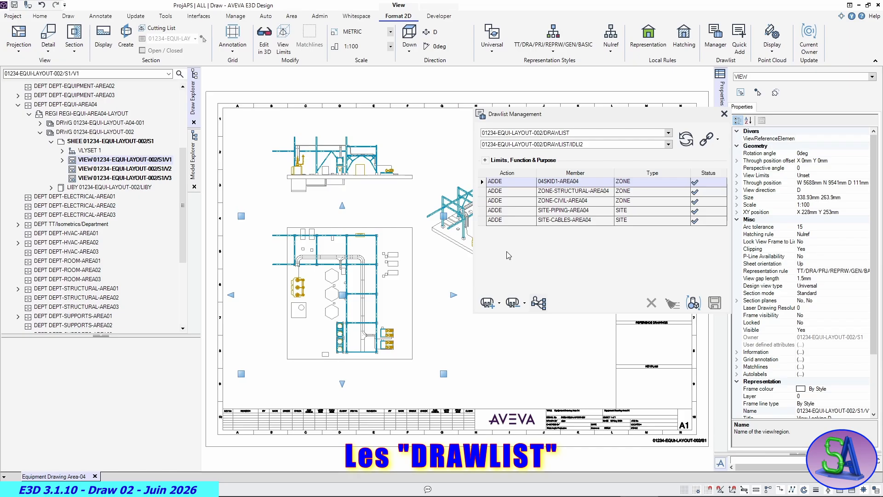
pyautogui.click(670, 145)
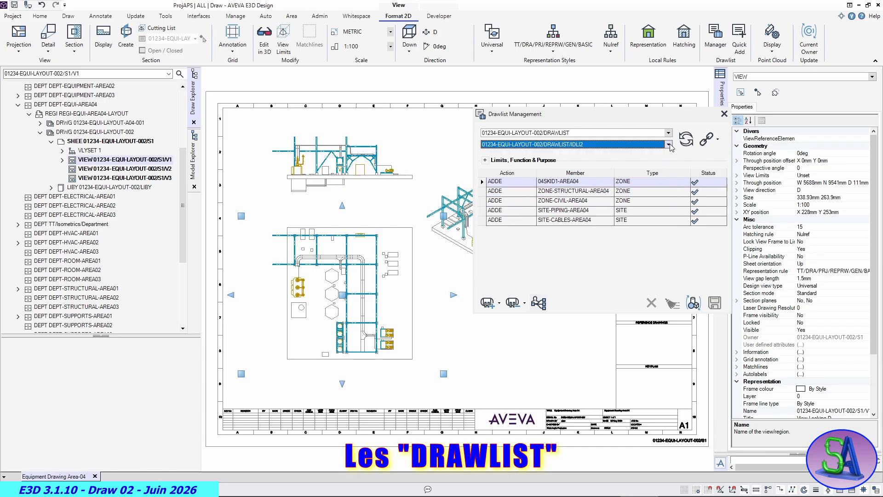
pyautogui.click(669, 145)
pyautogui.click(595, 159)
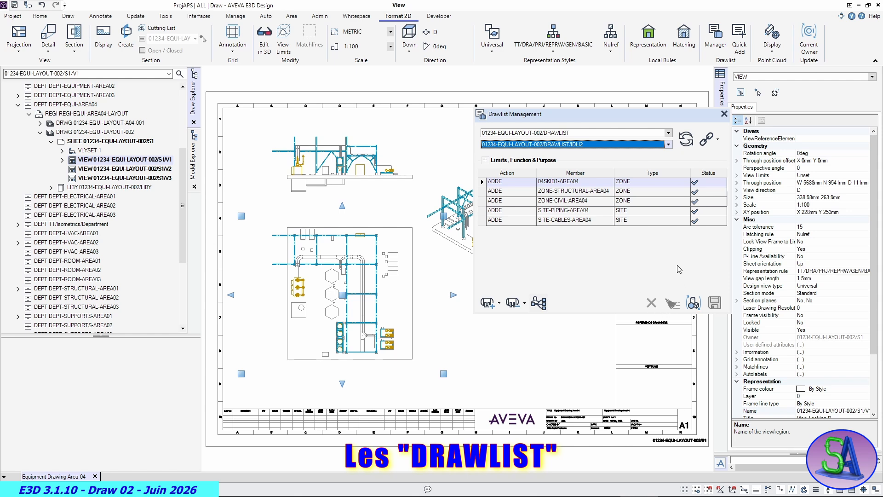
pyautogui.click(711, 139)
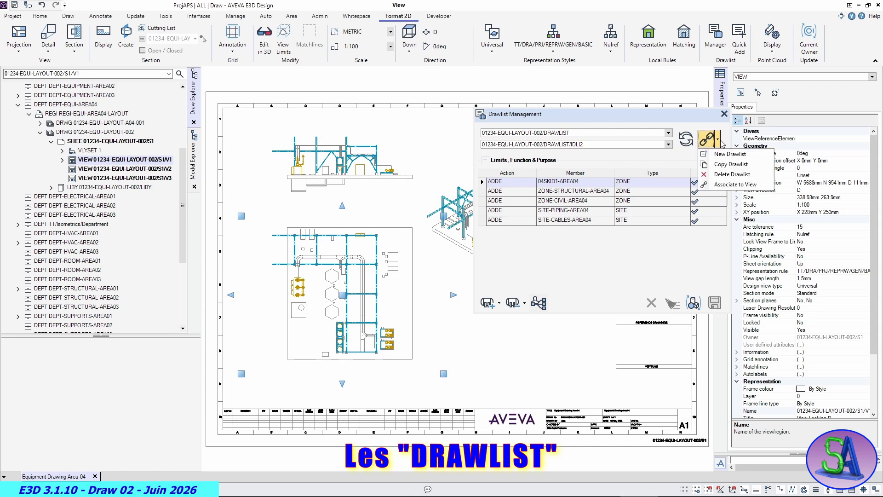
pyautogui.click(723, 174)
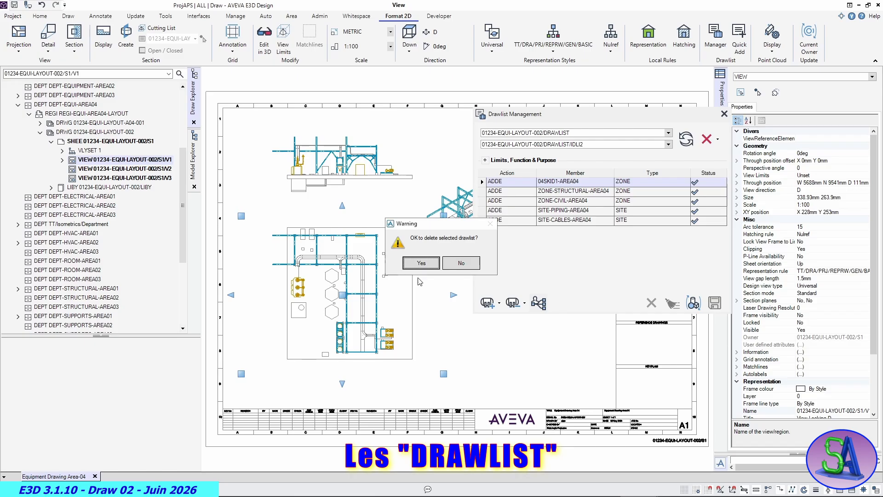
pyautogui.click(417, 261)
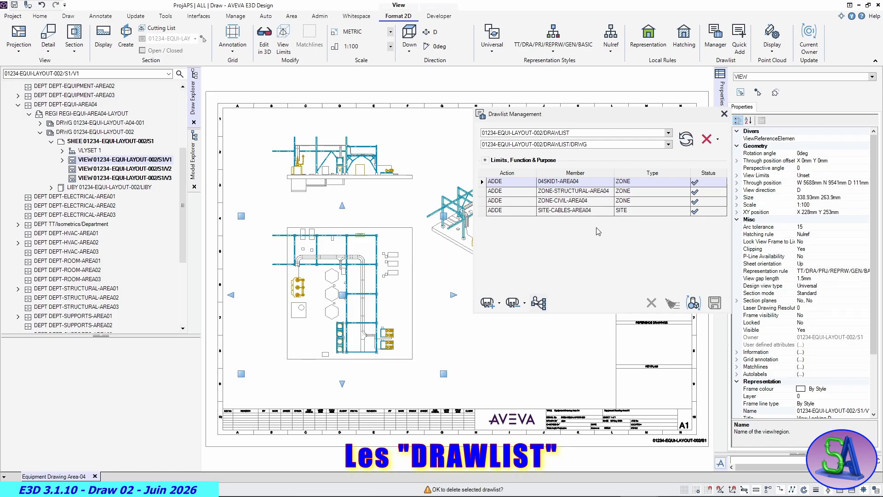
# - Delete the unused 01234-EQUI-LAYOUT-002/DRAWLIST/IDLI3 drawlist and close the drawlist management
pyautogui.click(669, 144)
pyautogui.click(578, 158)
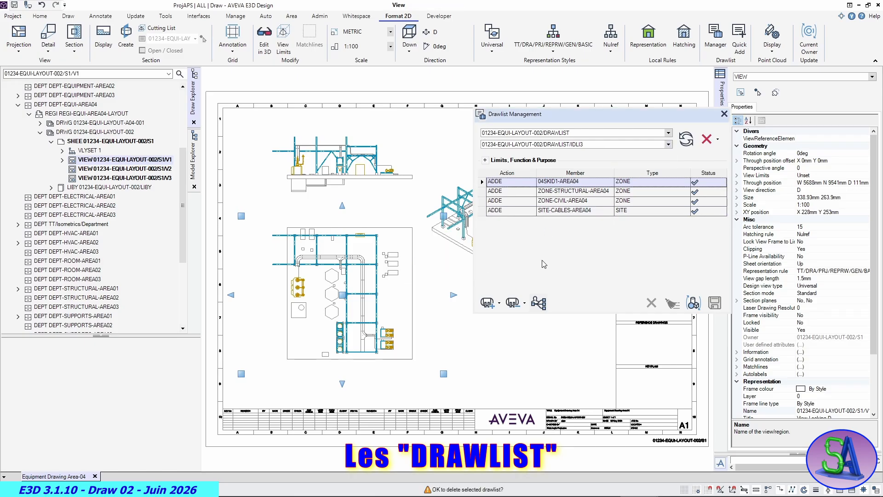
pyautogui.click(706, 138)
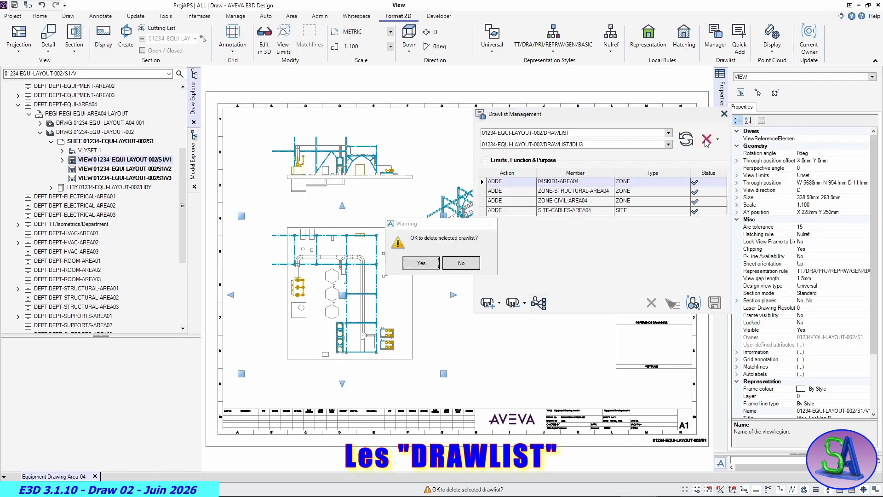
pyautogui.click(421, 262)
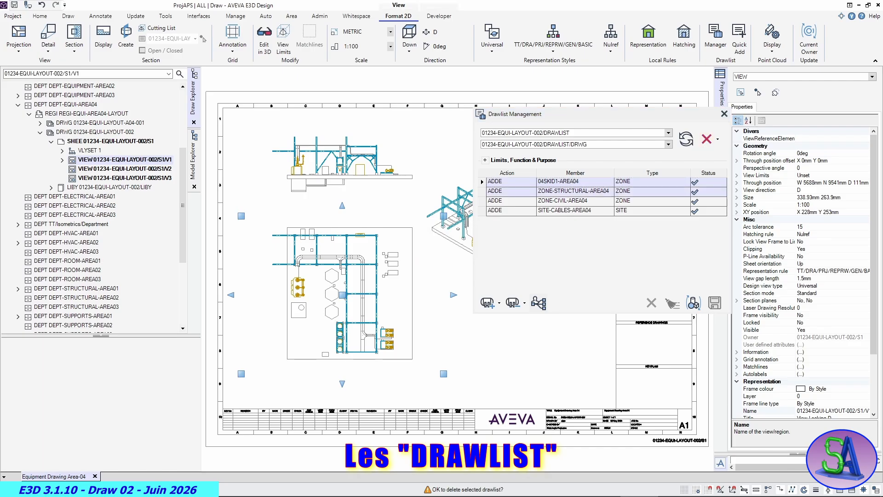
pyautogui.click(724, 114)
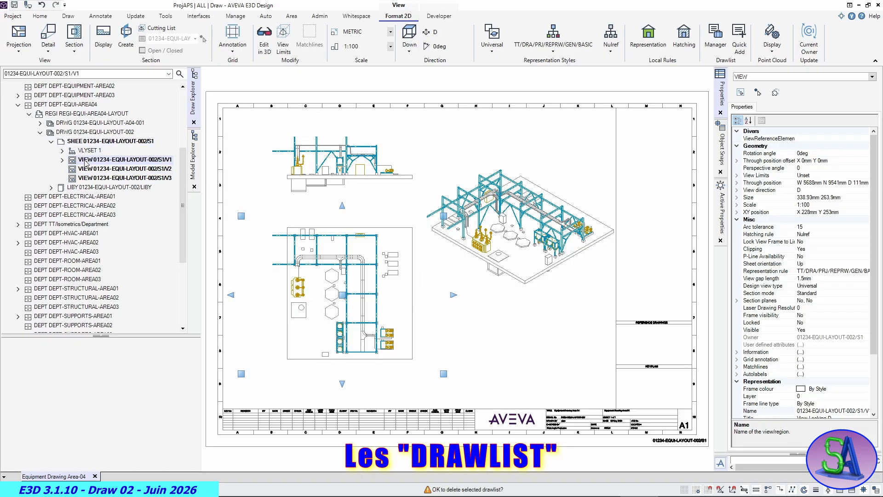
# - Add SITE-PIPING-AREA04 from the model hierarchy to the isometric view's DRAWLIST/DRWG drawlist as the current element, save the drawlist and close it
pyautogui.click(490, 265)
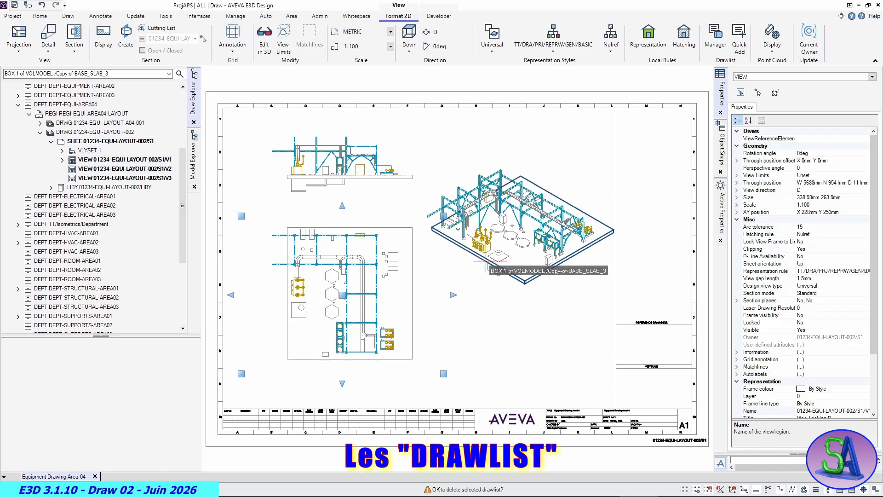
pyautogui.click(713, 36)
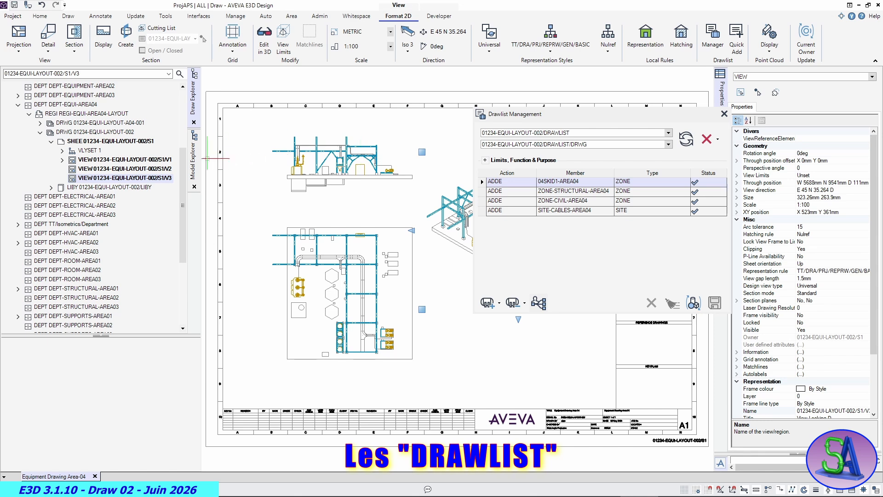
pyautogui.click(194, 175)
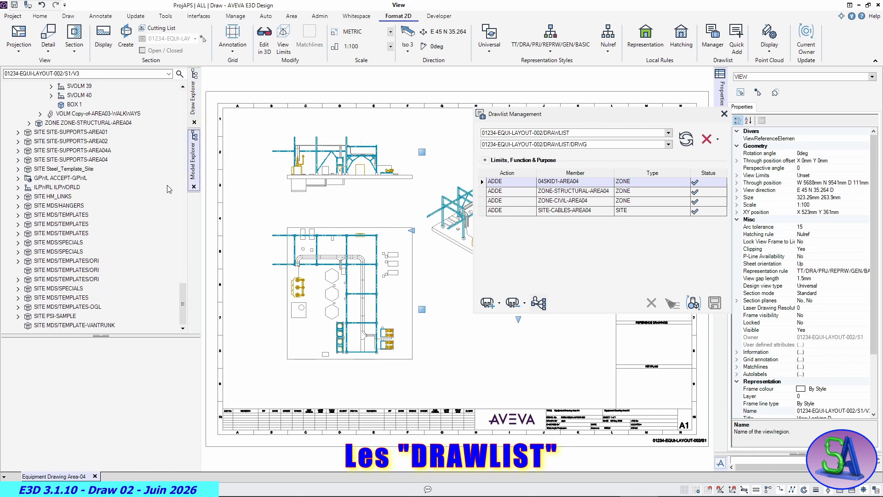
pyautogui.moveTo(183, 300); pyautogui.dragTo(185, 213)
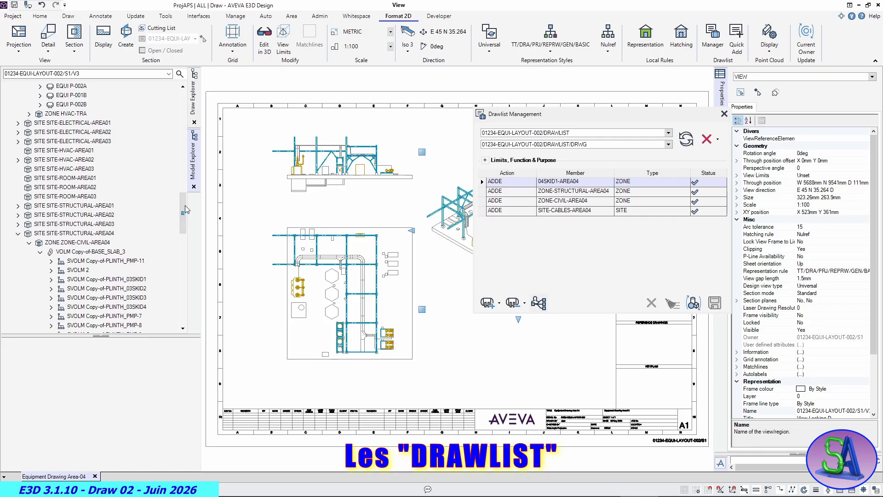
pyautogui.click(18, 233)
pyautogui.scroll(-2, 84, 228)
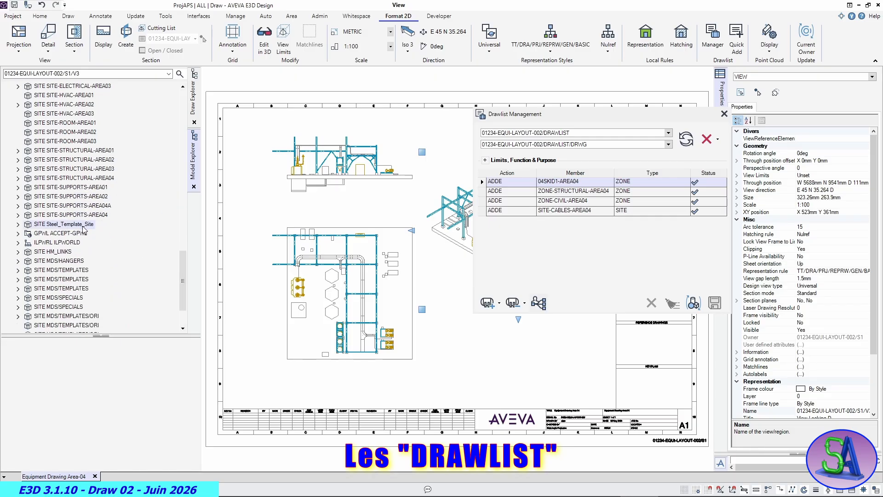
pyautogui.scroll(9, 84, 229)
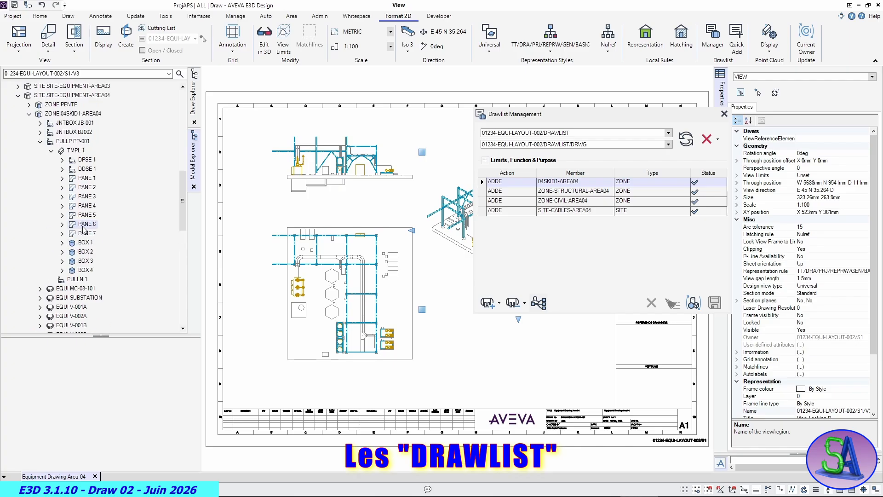
pyautogui.scroll(7, 83, 229)
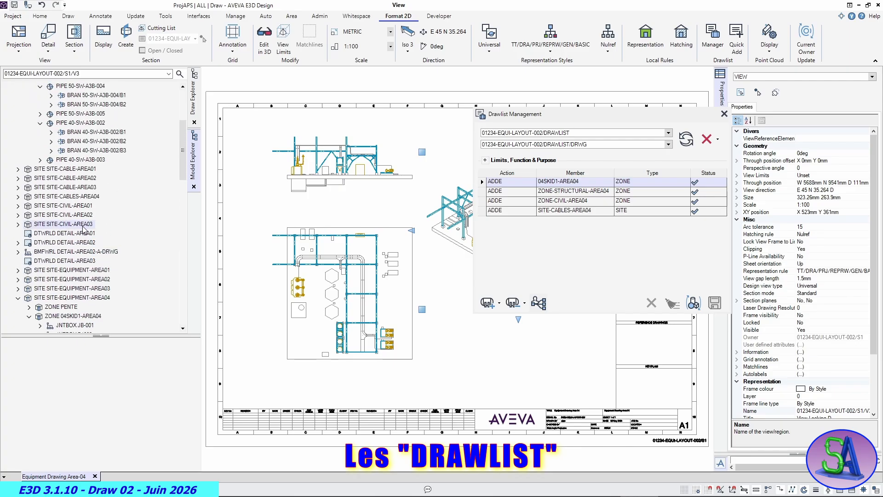
pyautogui.scroll(3, 84, 228)
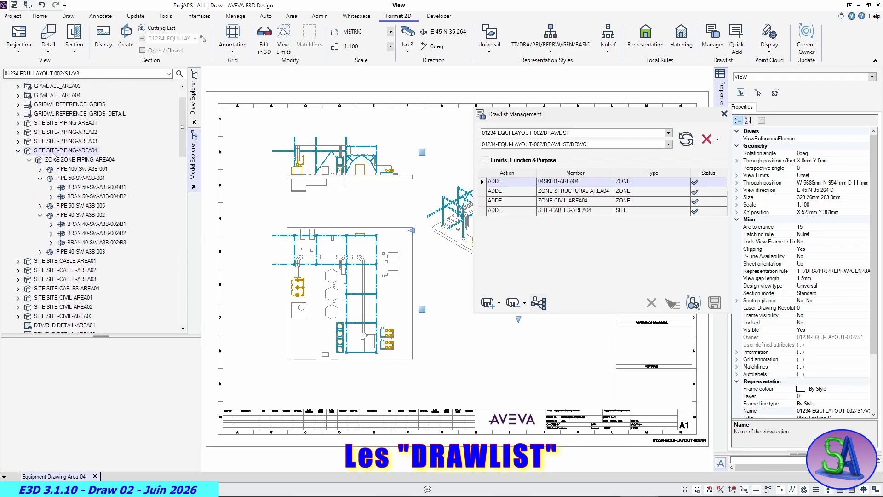
pyautogui.click(52, 152)
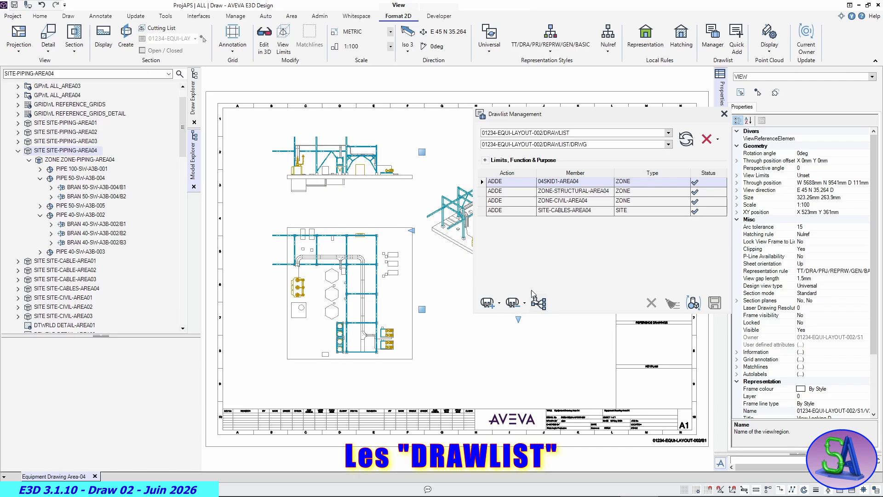
pyautogui.click(499, 308)
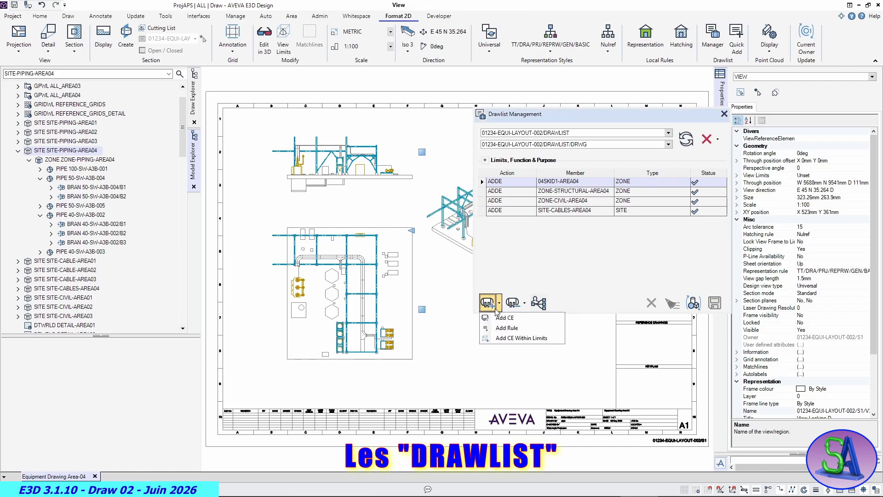
pyautogui.click(500, 319)
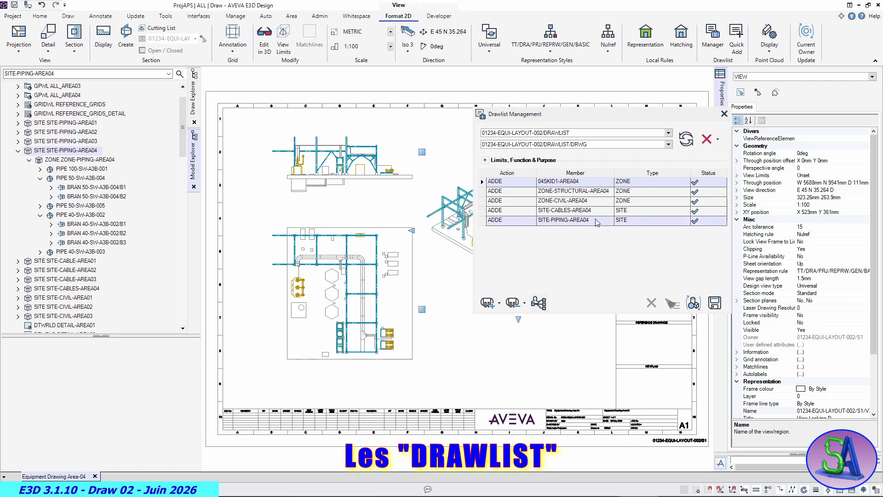
pyautogui.click(714, 303)
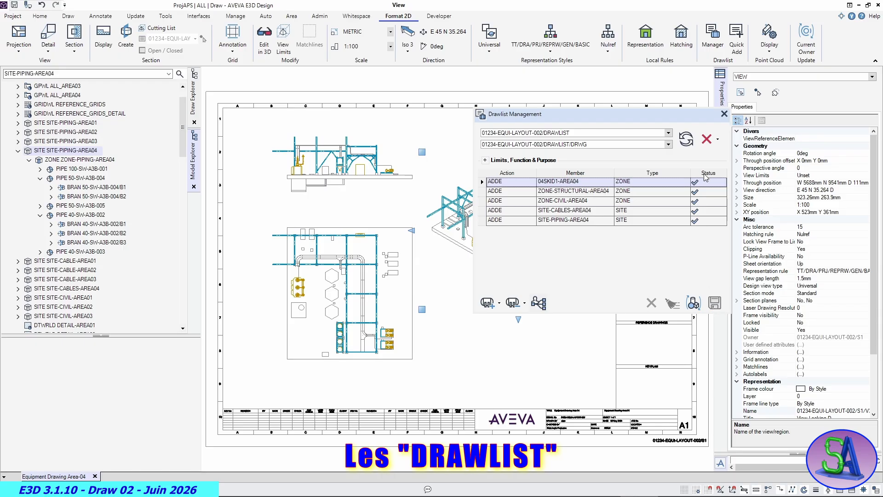
pyautogui.click(724, 113)
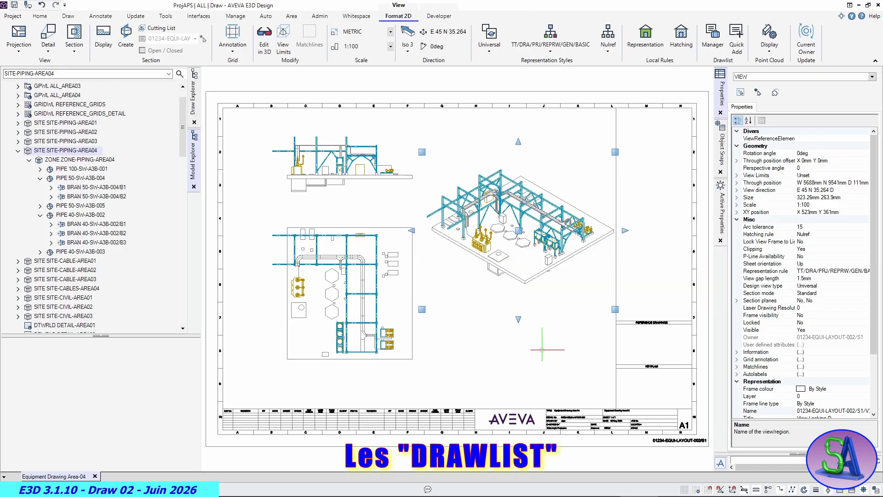
# - Update the entire sheet to draw the Area04 piping in all views and save the work
pyautogui.click(520, 390)
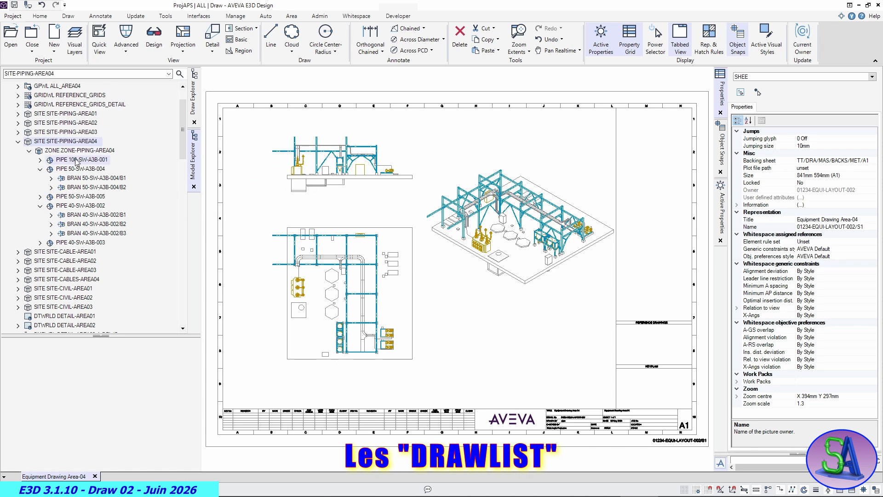
pyautogui.click(193, 111)
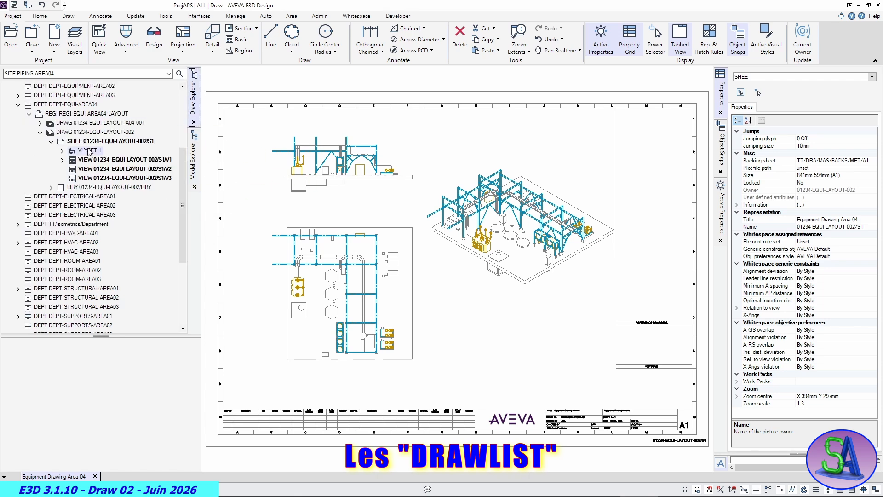
pyautogui.click(136, 15)
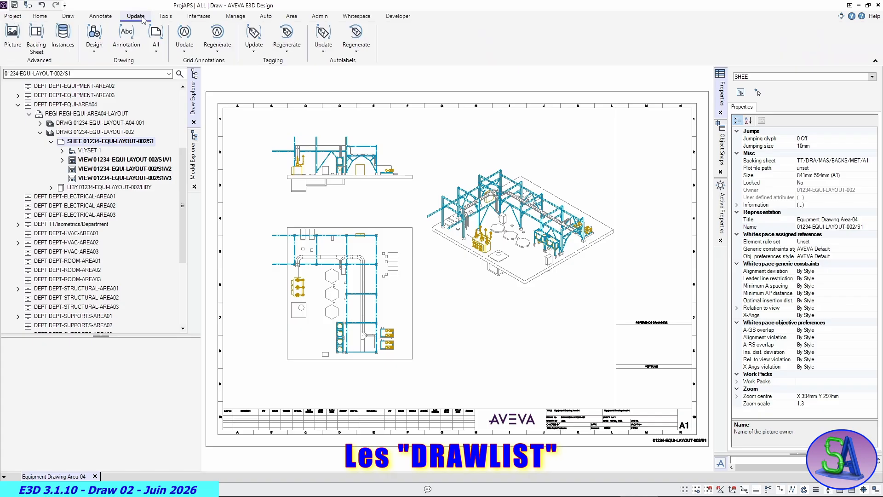
pyautogui.click(156, 46)
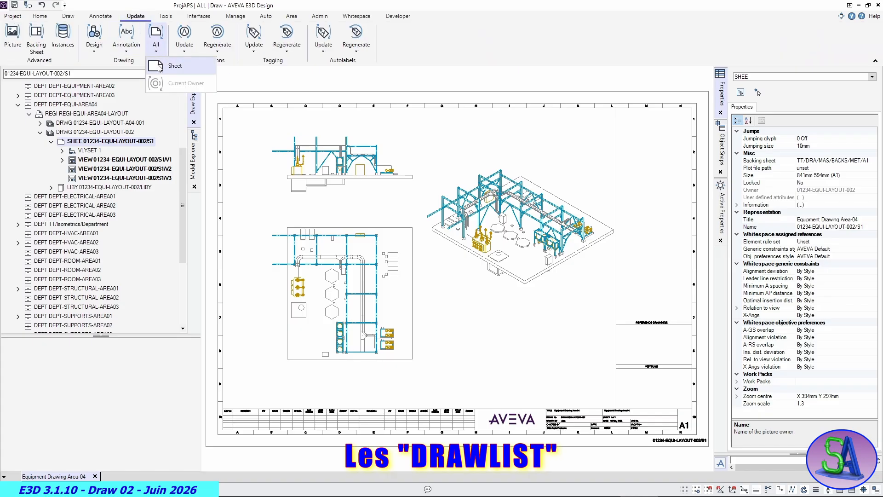
pyautogui.click(159, 67)
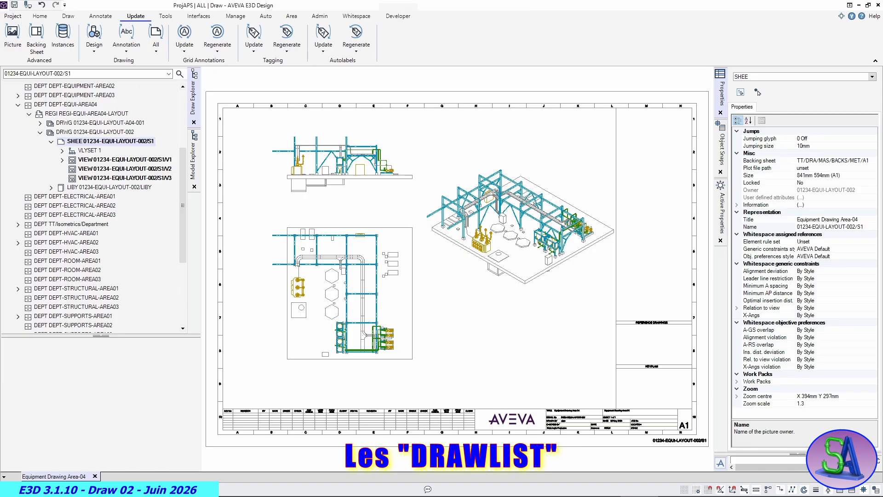
pyautogui.click(14, 5)
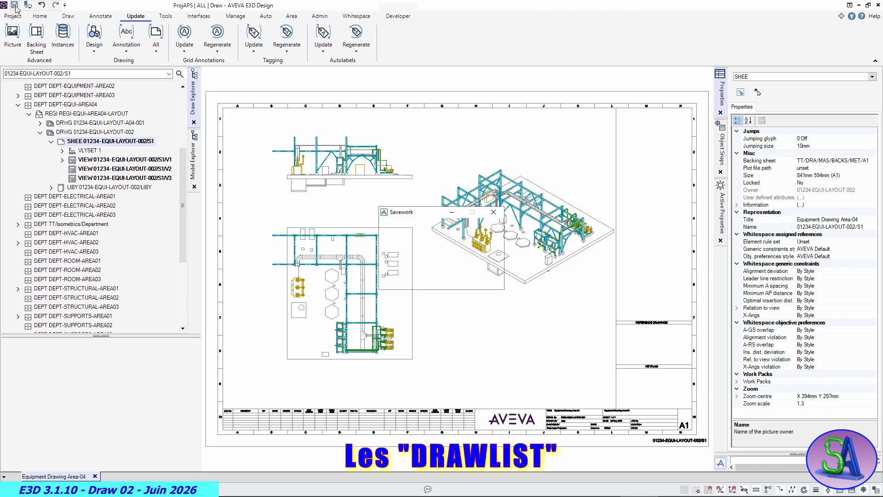
pyautogui.click(438, 280)
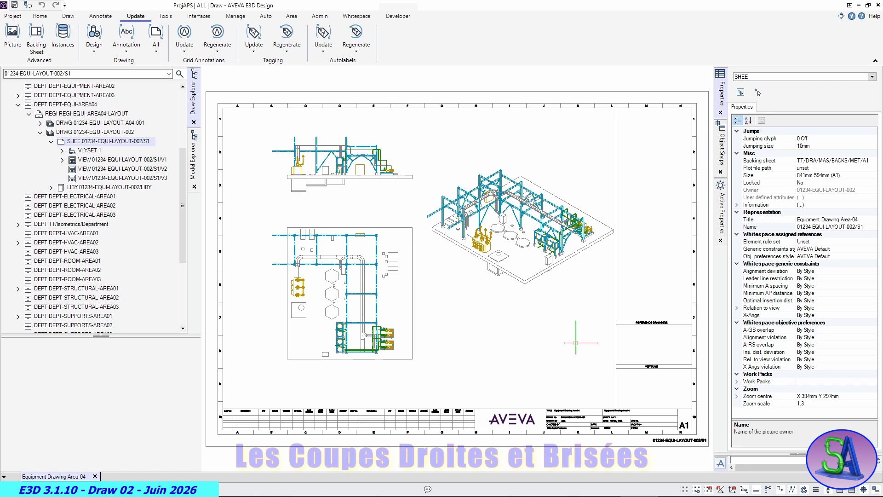
# - Move the isometric view up the sheet by about 78 mm, to about X 522 mm, Y 439 mm
pyautogui.click(529, 282)
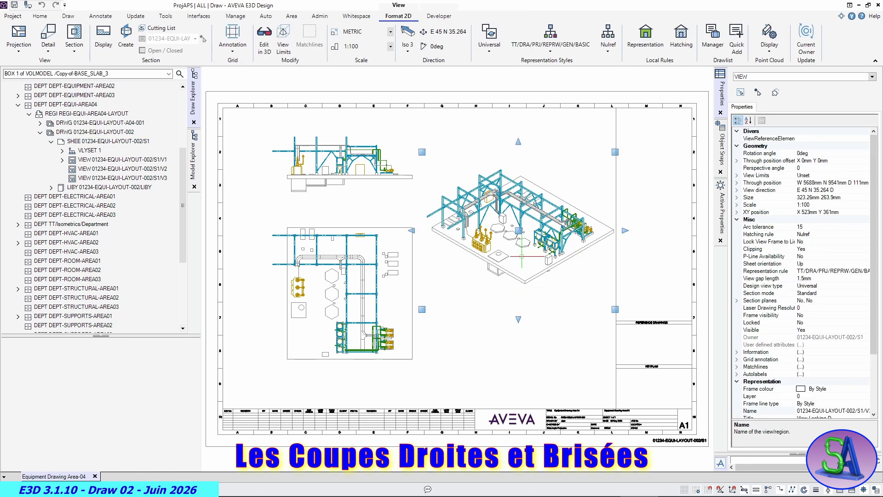
pyautogui.click(519, 231)
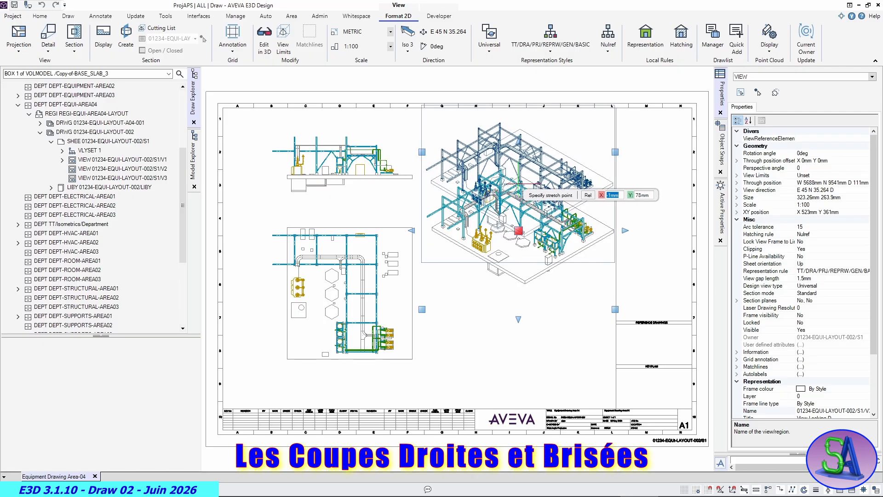
pyautogui.click(518, 231)
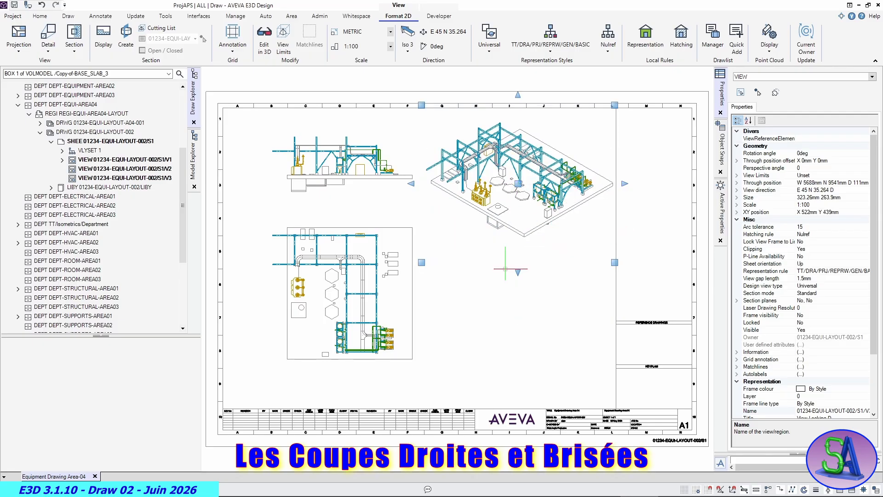
# - Create a straight section from the plan view, placed below the isometric view, with the cutting plane at about X 13640 mm
pyautogui.click(519, 325)
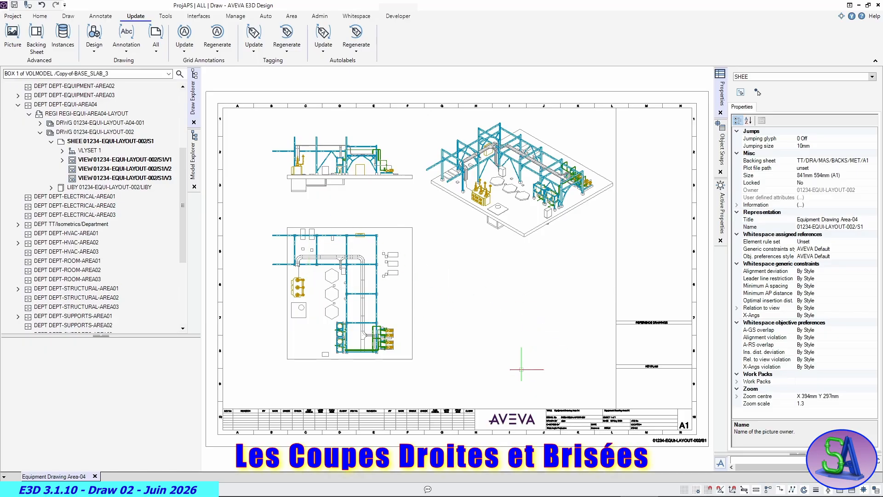
pyautogui.click(41, 15)
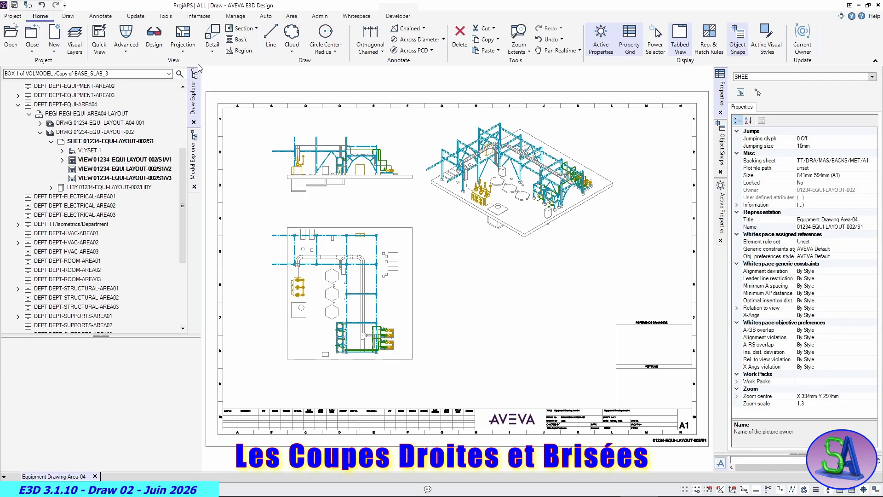
pyautogui.click(243, 32)
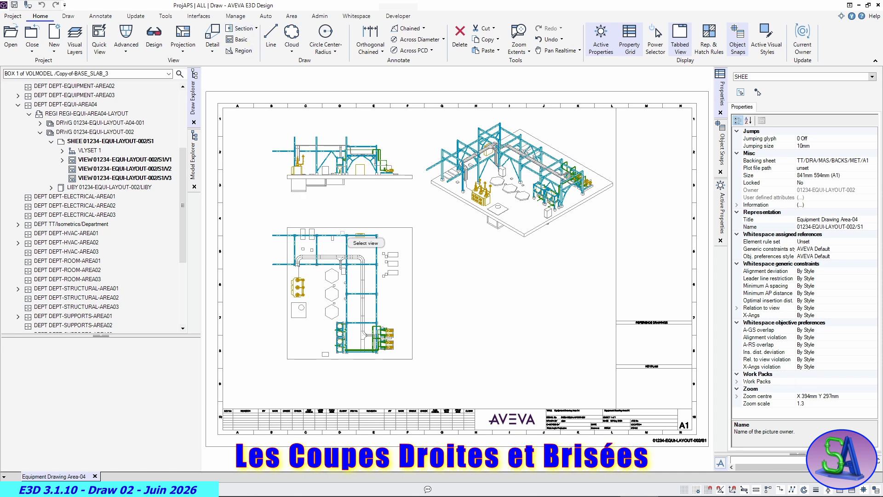
pyautogui.click(349, 227)
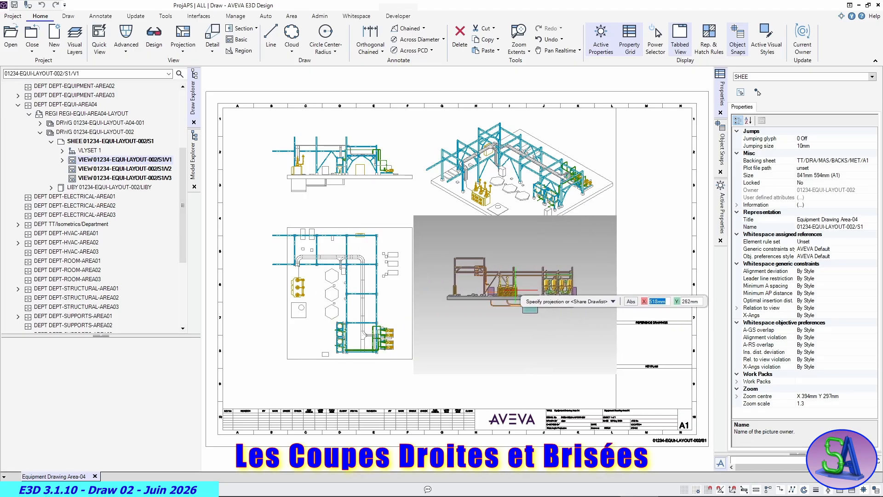
pyautogui.click(518, 291)
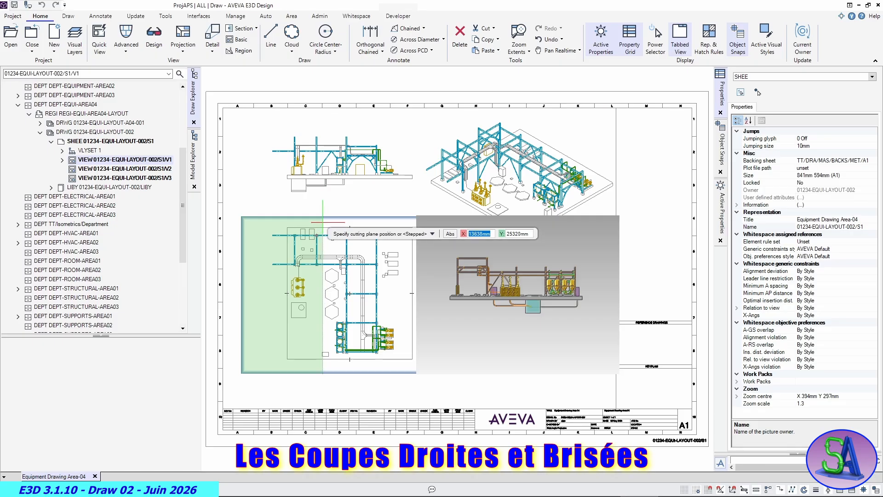
pyautogui.click(323, 227)
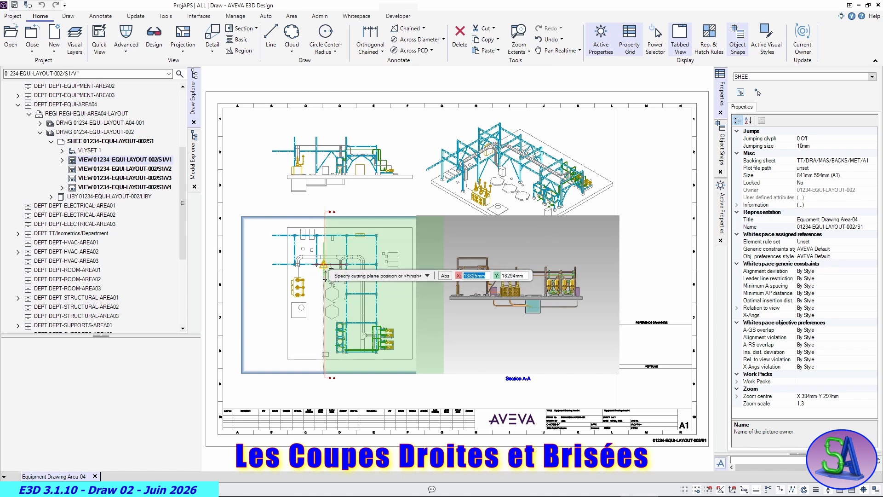
pyautogui.scroll(3, 326, 271)
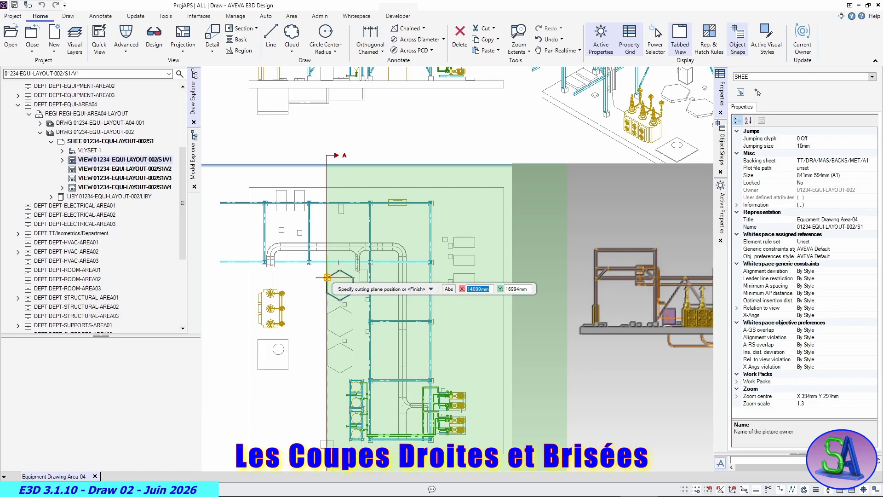
pyautogui.click(327, 269)
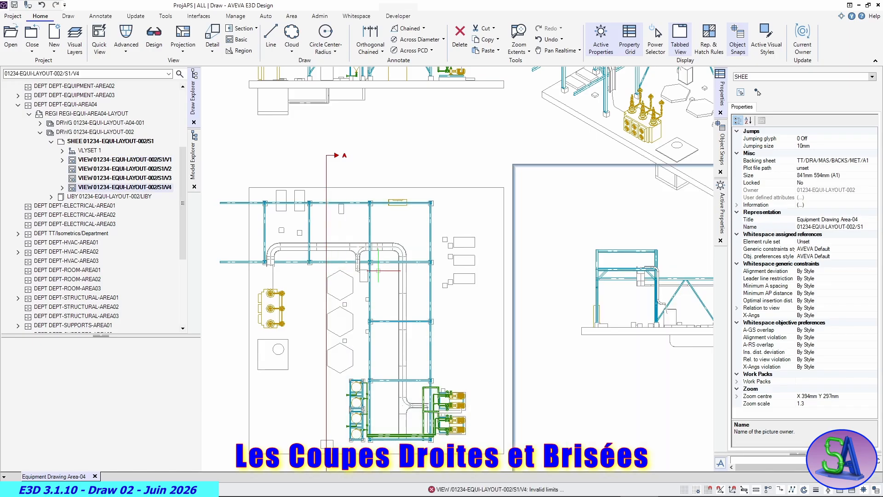
pyautogui.scroll(-3, 480, 301)
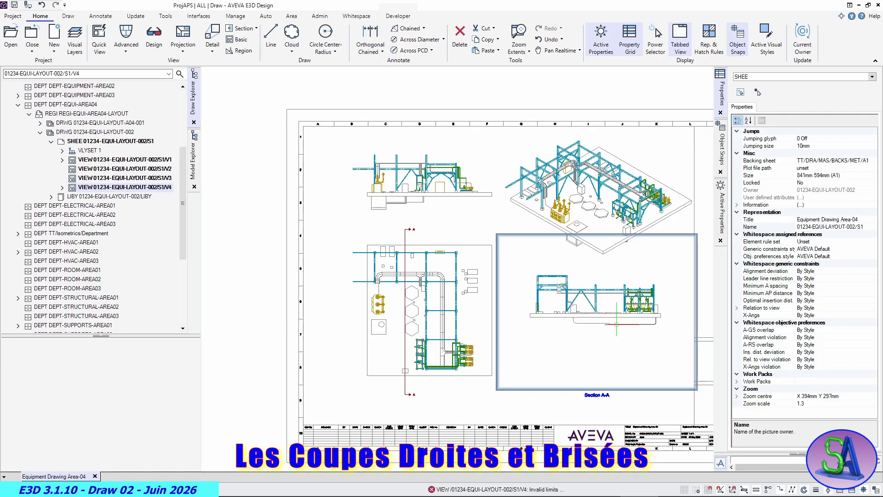
# - Delete the straight Section A-A view from the sheet
pyautogui.moveTo(616, 324); pyautogui.dragTo(548, 305, button='middle')
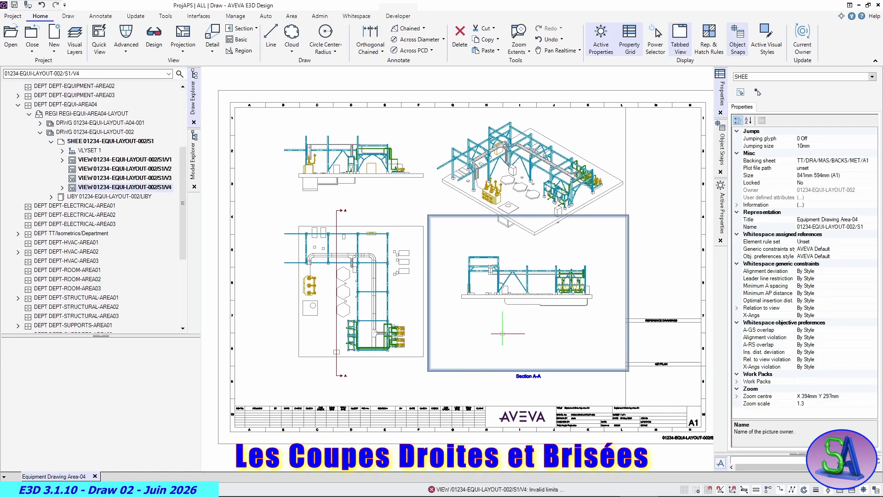
pyautogui.press('Delete')
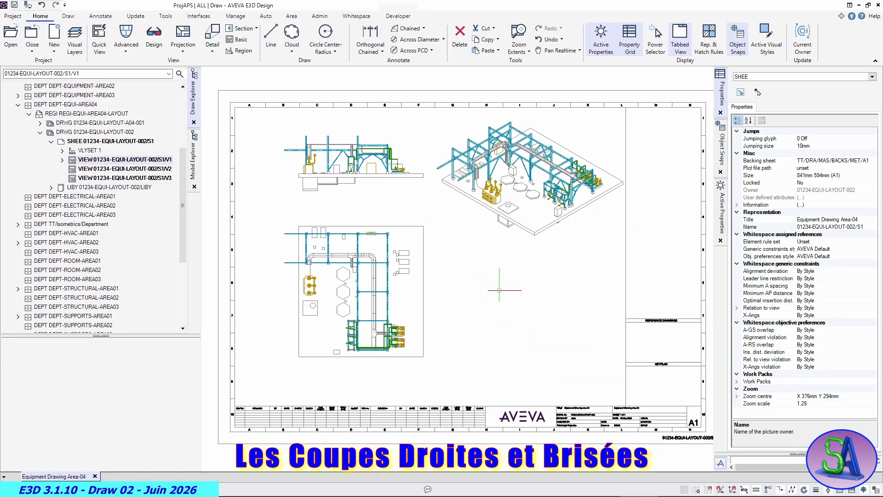
# - Start a section from the plan view, projected below the isometric view, and choose the Stepped cutting plane type
pyautogui.click(241, 39)
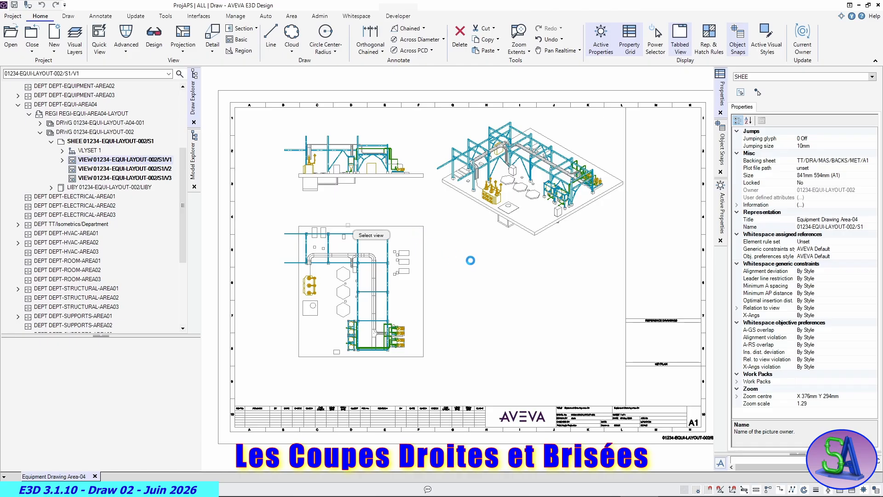
pyautogui.click(348, 225)
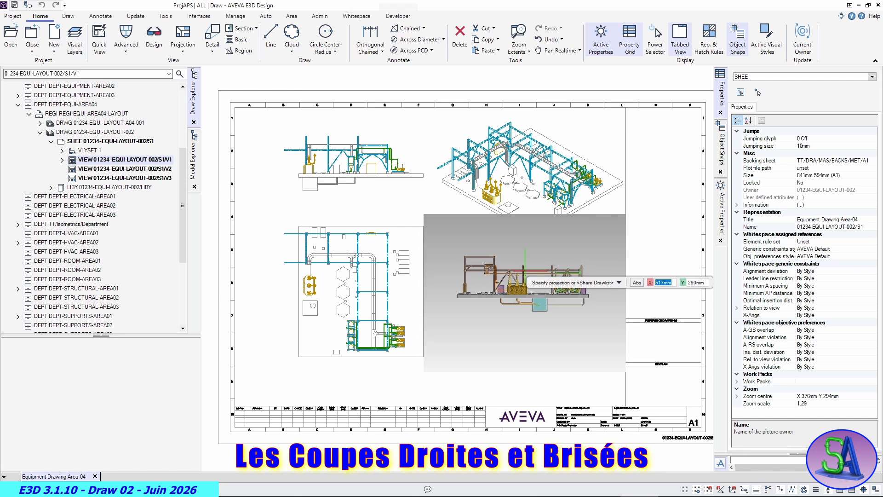
pyautogui.click(525, 275)
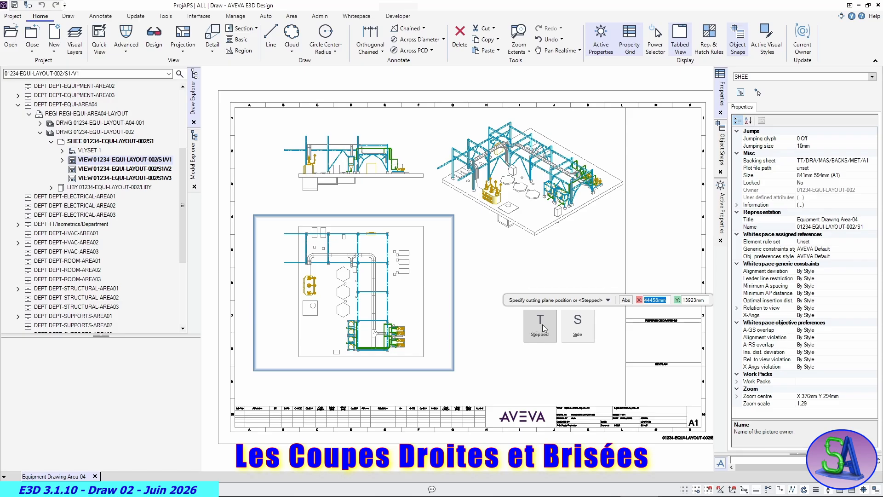
pyautogui.click(542, 324)
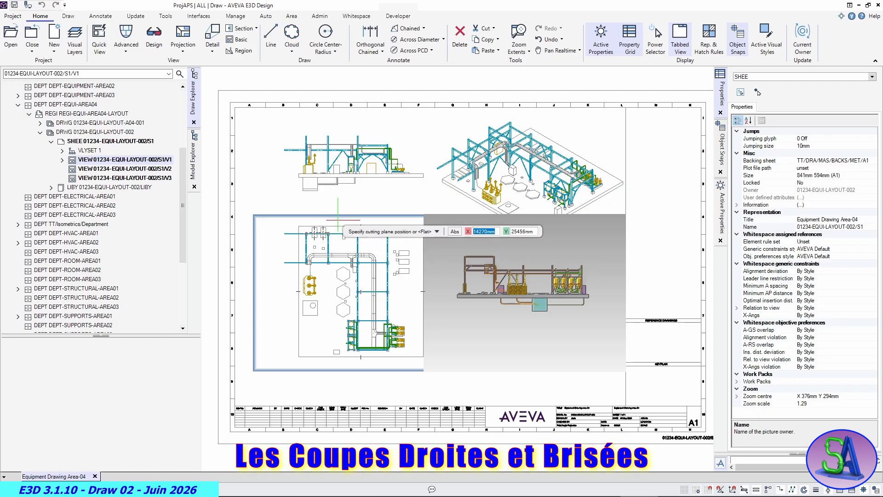
# - Start the cutting line above the slab at about X 14270 mm, run it south to the hexagonal foundations, and step it east with zero Y offset
pyautogui.click(338, 221)
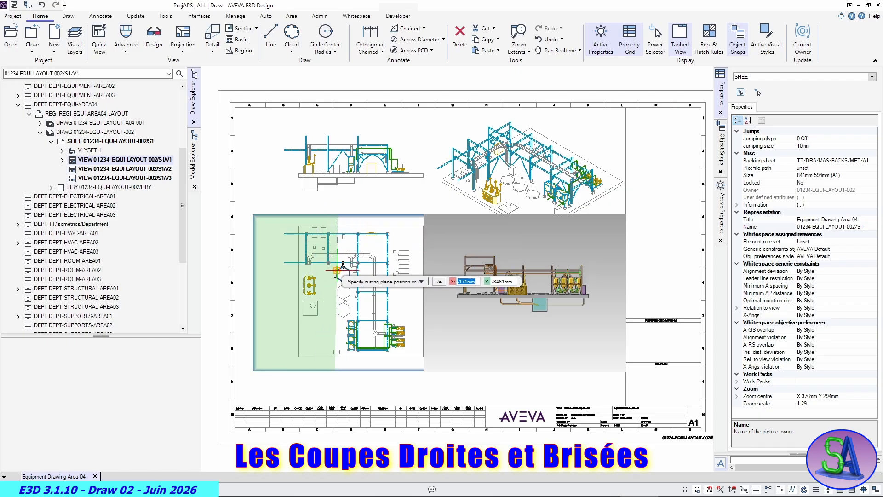
pyautogui.scroll(4, 343, 278)
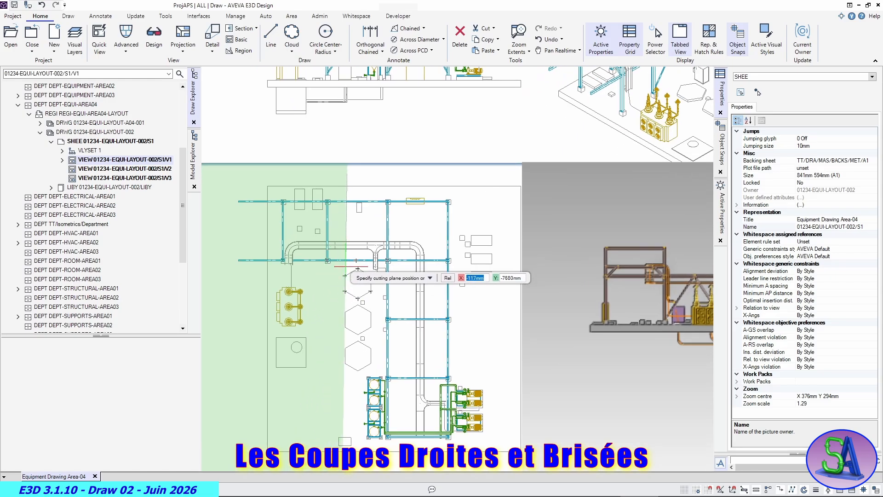
pyautogui.click(346, 266)
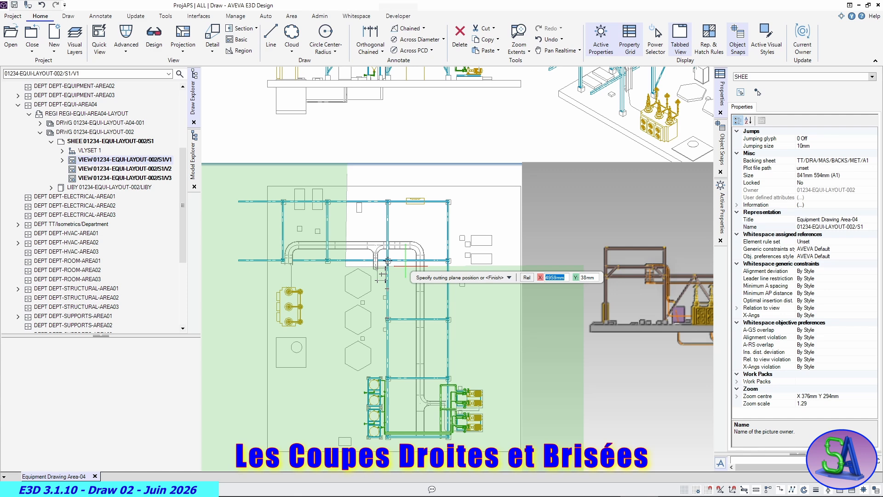
pyautogui.press('Tab')
pyautogui.write('0')
pyautogui.press('Return')
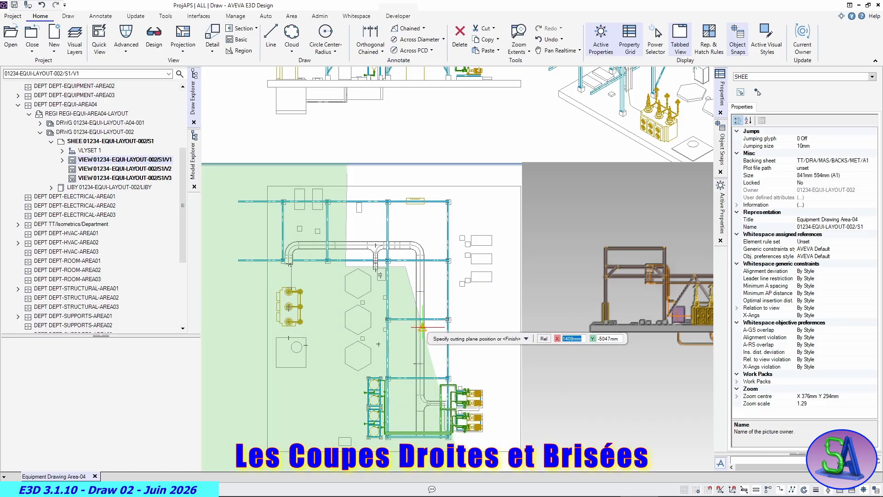
# - Continue the cutting line south past the slab edge with zero X offset and finish the stepped section
pyautogui.scroll(2, 406, 400)
pyautogui.scroll(-2, 404, 415)
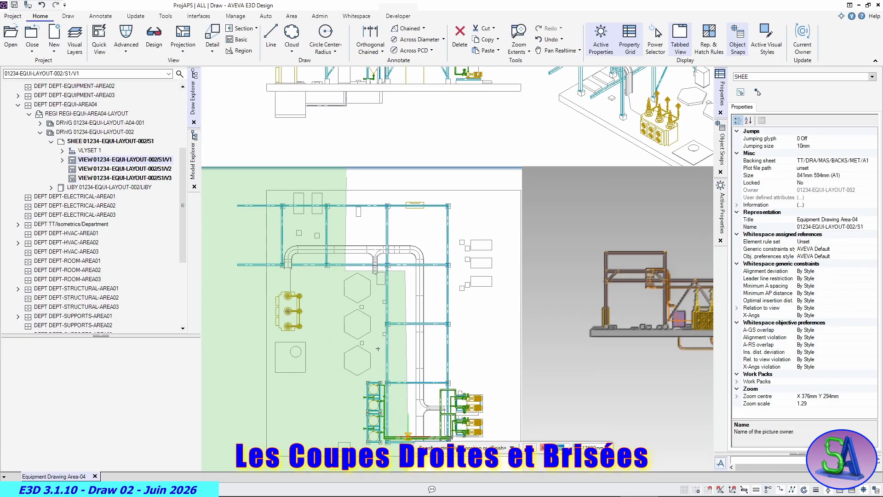
pyautogui.moveTo(403, 431); pyautogui.dragTo(418, 338, button='middle')
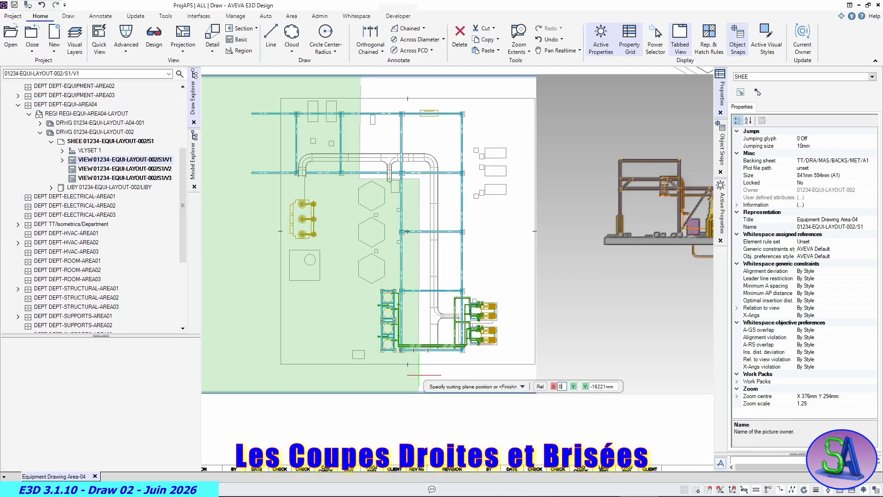
pyautogui.press('Tab')
pyautogui.write('0')
pyautogui.press('Tab')
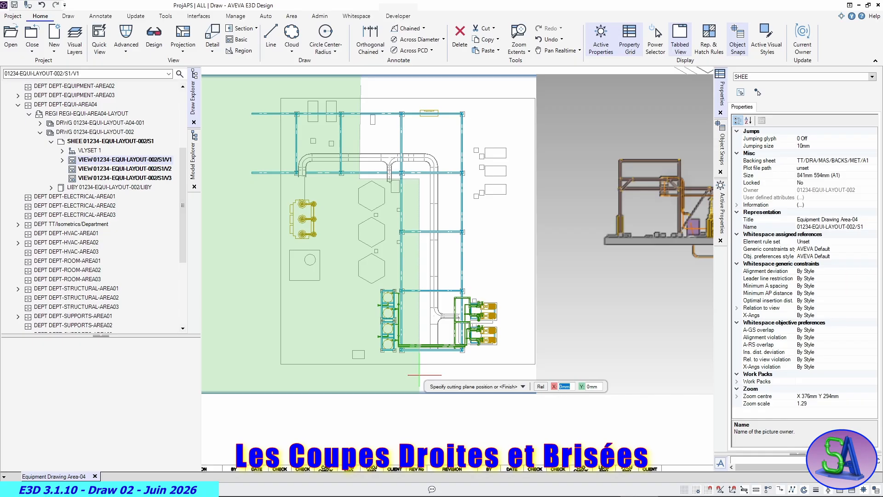
pyautogui.press('Return')
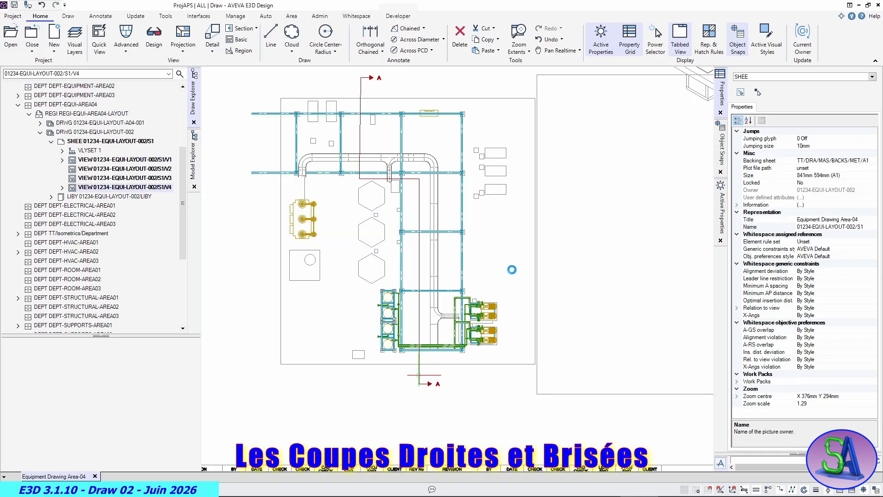
# - Set Frame visibility to No for the Section A-A view and deselect it
pyautogui.scroll(-2, 512, 270)
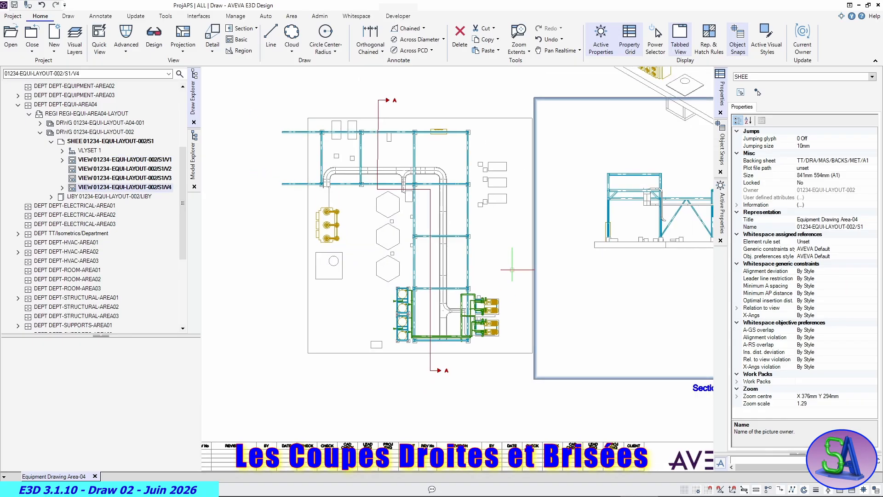
pyautogui.scroll(-1, 657, 269)
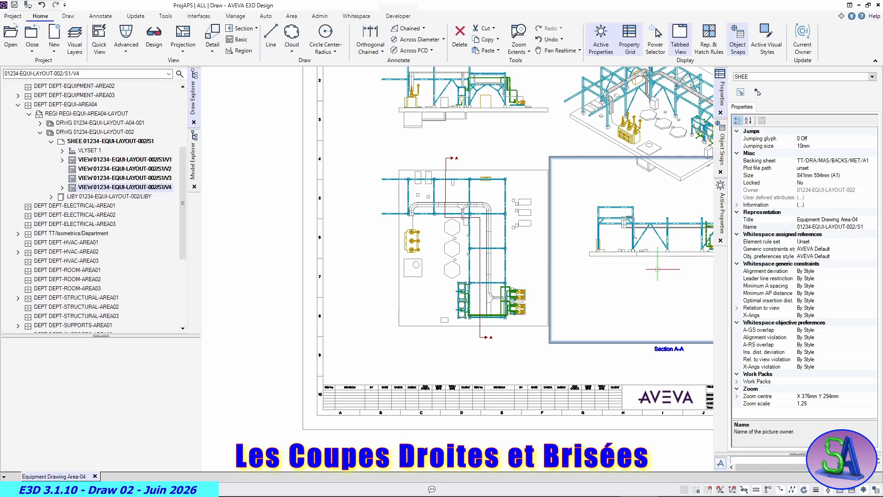
pyautogui.moveTo(656, 269); pyautogui.dragTo(503, 271, button='middle')
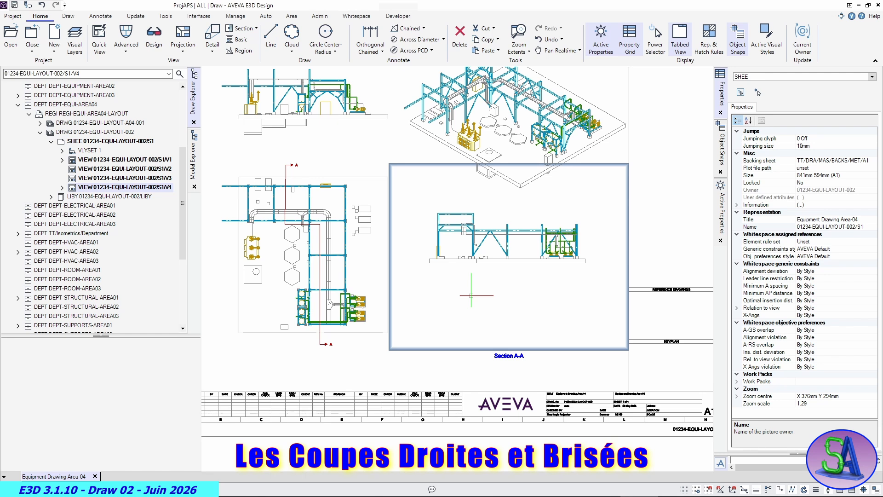
pyautogui.click(455, 364)
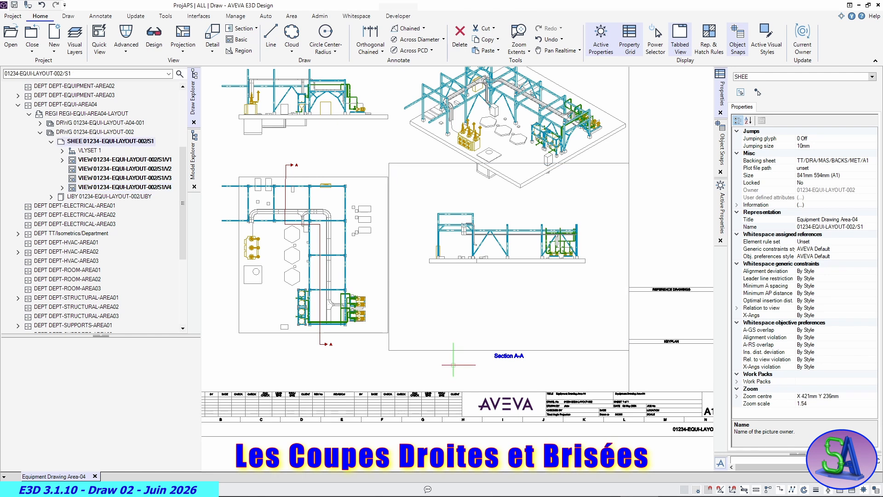
pyautogui.click(416, 351)
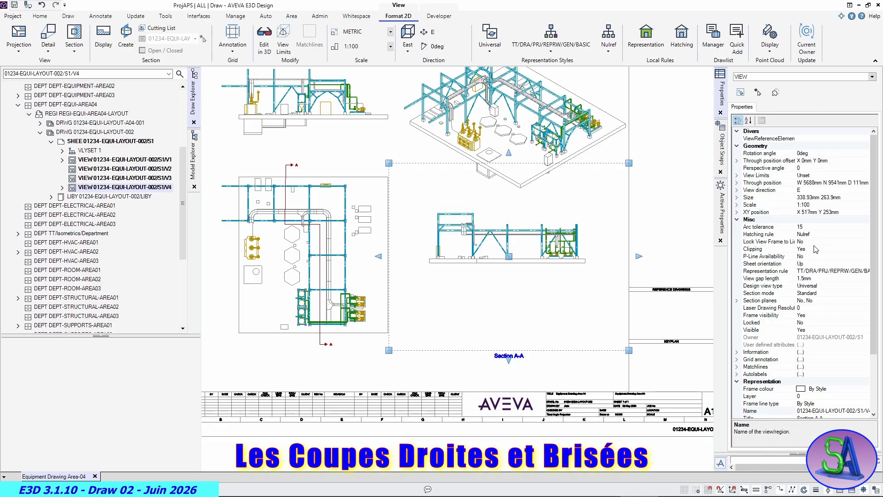
pyautogui.scroll(-1, 815, 249)
pyautogui.scroll(-2, 816, 249)
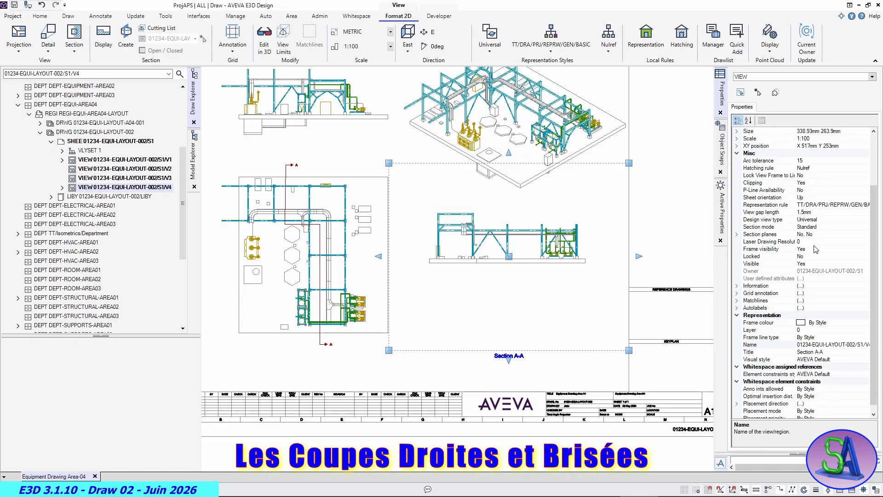
pyautogui.scroll(-1, 815, 248)
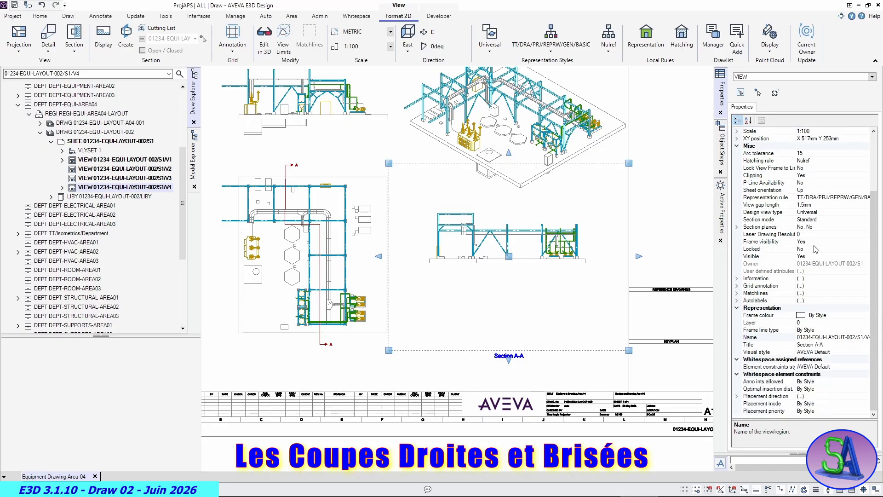
pyautogui.click(819, 243)
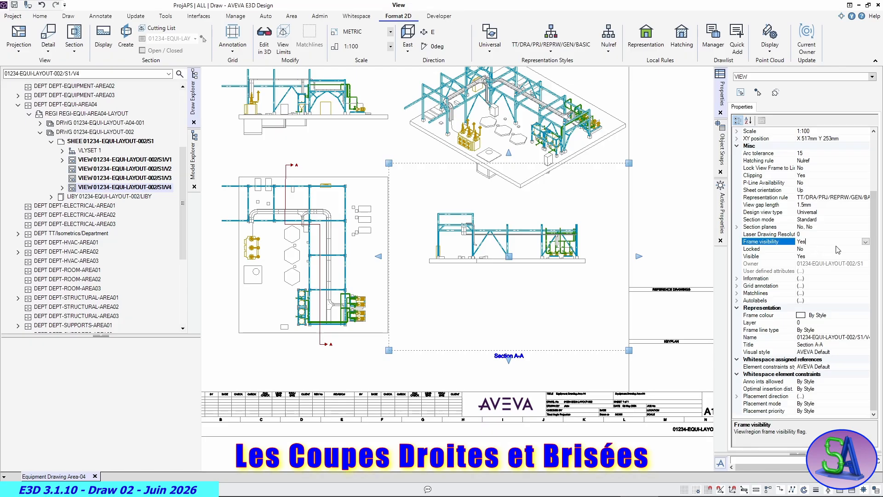
pyautogui.click(866, 241)
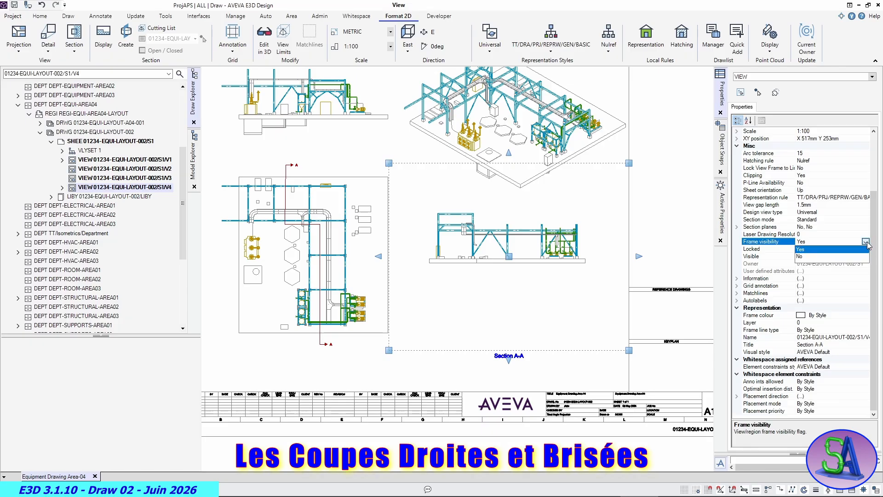
pyautogui.click(810, 256)
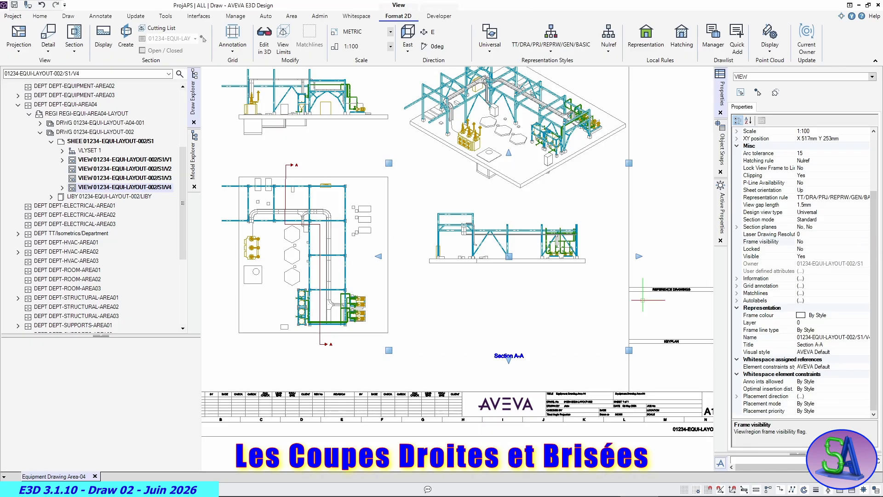
pyautogui.click(568, 370)
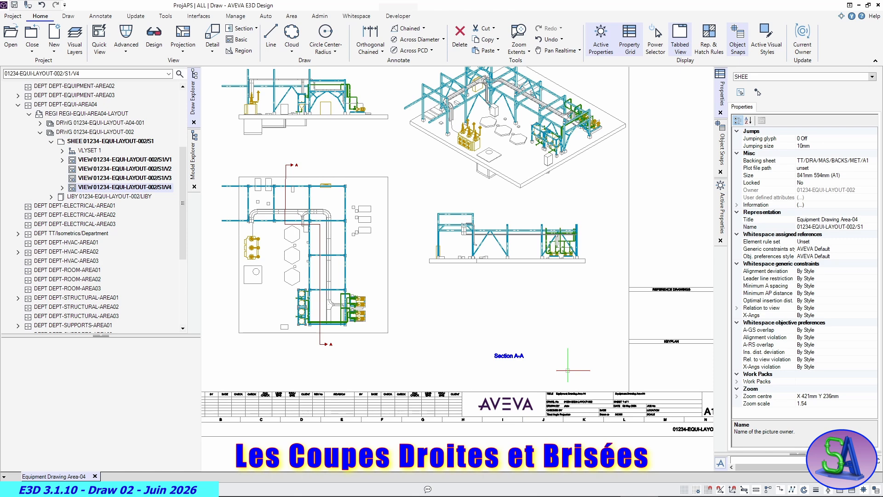
pyautogui.scroll(-1, 544, 286)
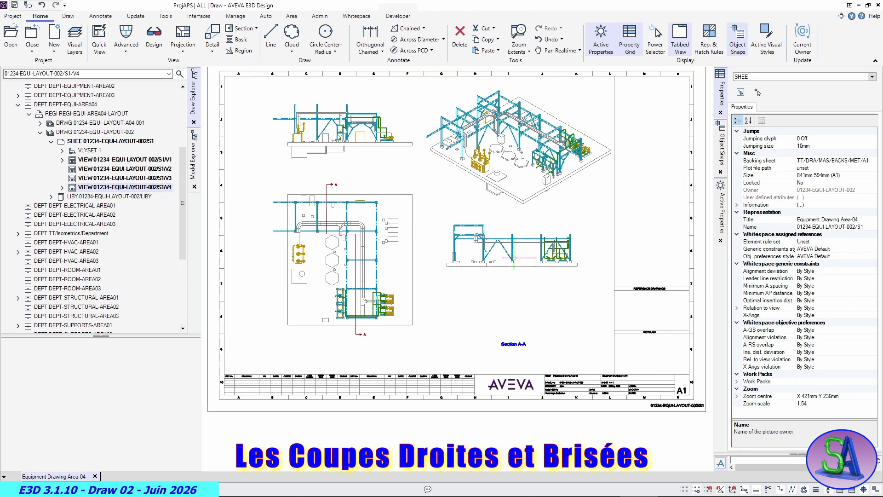
# - Associate the drawlist 01234-EQUI-LAYOUT-002/DRAWLIST/DRWG with the Section A-A view
pyautogui.scroll(1, 514, 260)
pyautogui.scroll(1, 484, 276)
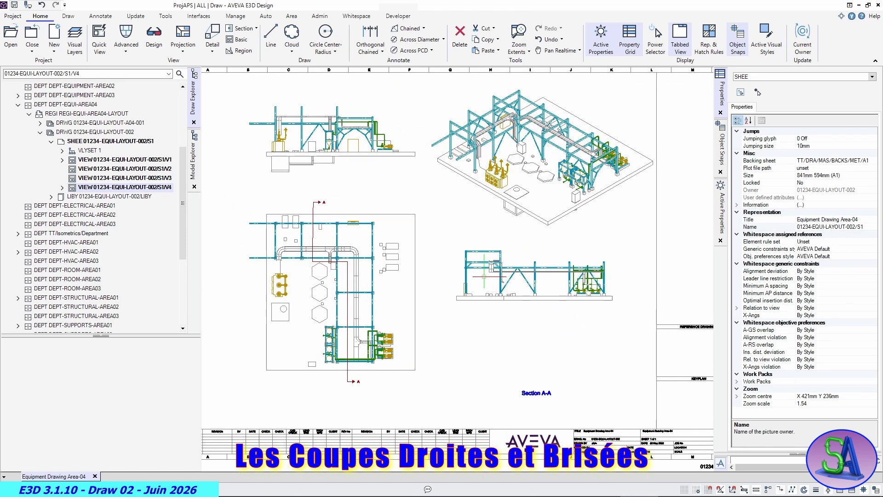
pyautogui.scroll(1, 484, 276)
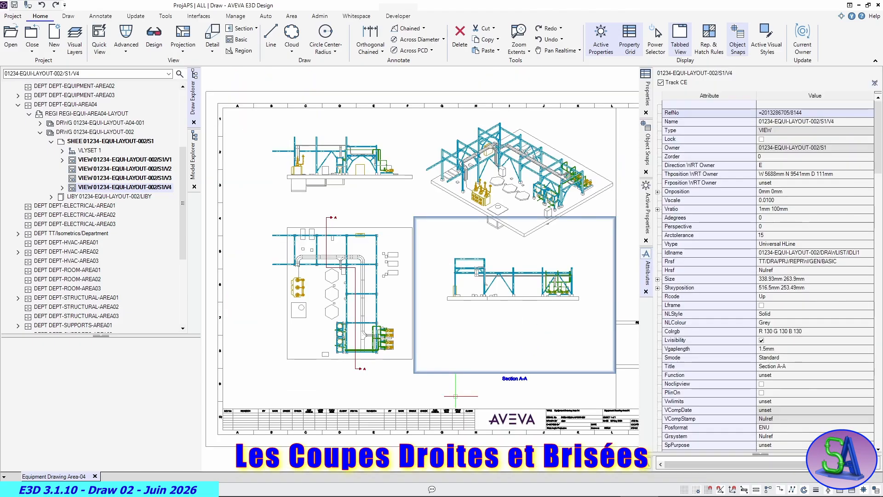
pyautogui.click(482, 279)
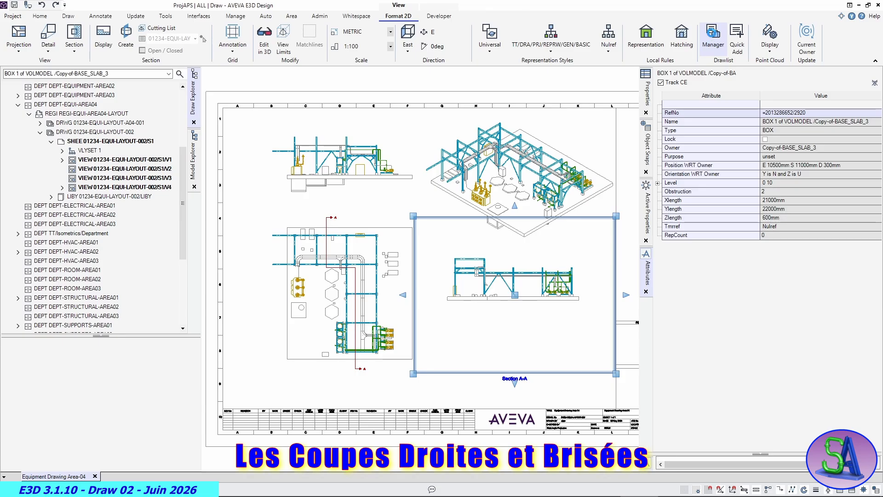
pyautogui.click(713, 34)
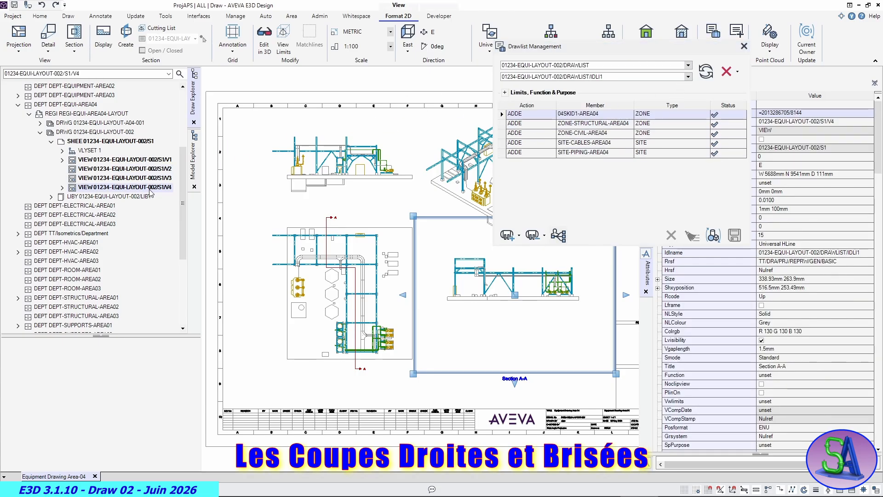
pyautogui.click(688, 76)
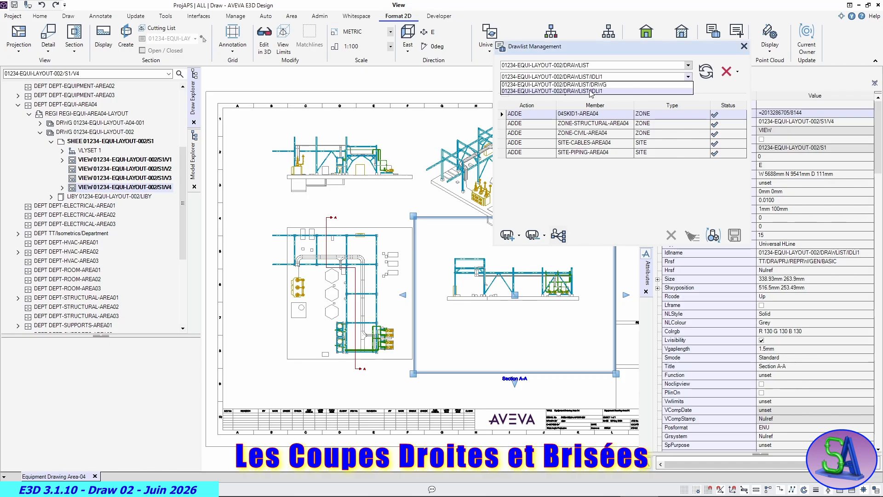
pyautogui.click(586, 85)
pyautogui.click(737, 71)
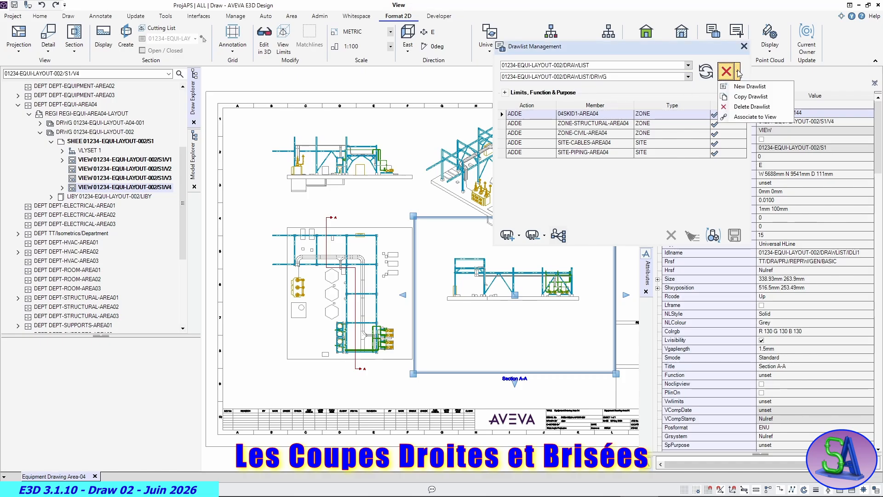
pyautogui.click(738, 119)
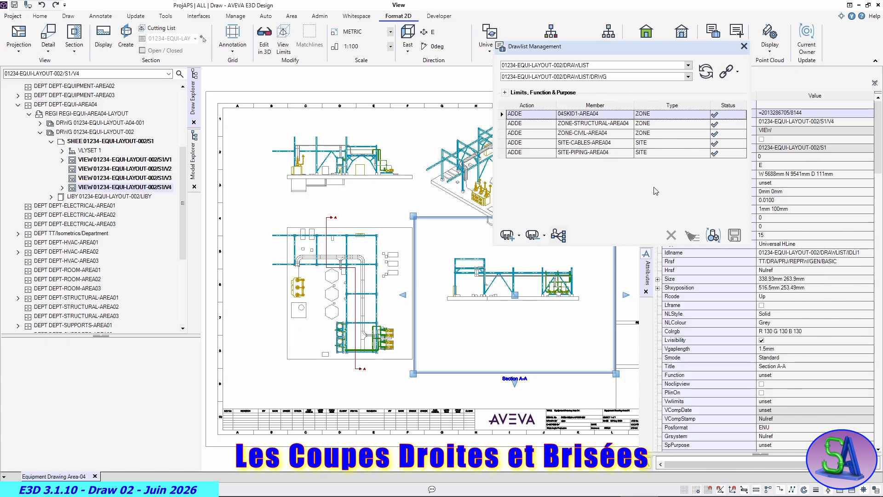
# - Switch drawlist management to 01234-EQUI-LAYOUT-002/DRAWLIST/IDLI1 and delete its member 04SKID1-AREA04
pyautogui.click(685, 78)
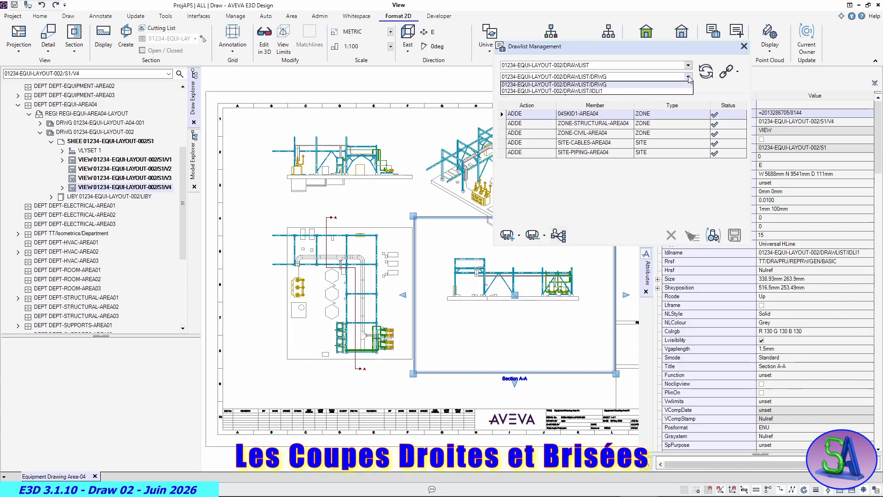
pyautogui.click(586, 91)
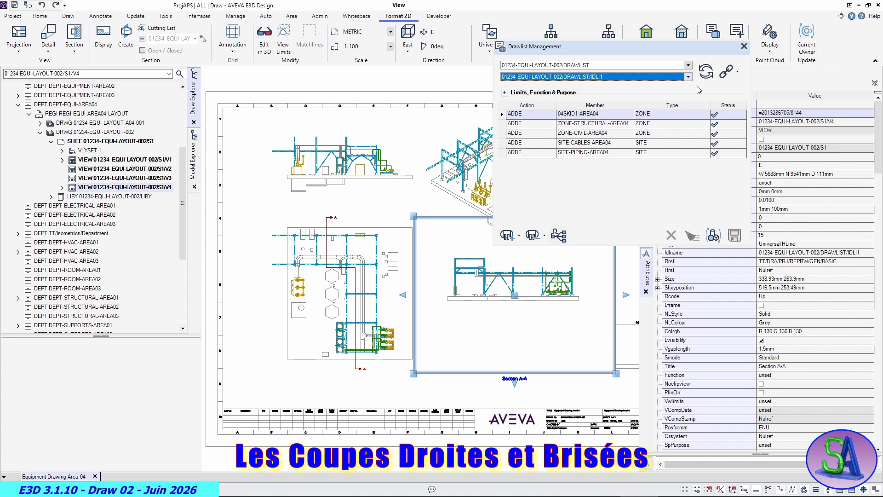
pyautogui.click(738, 72)
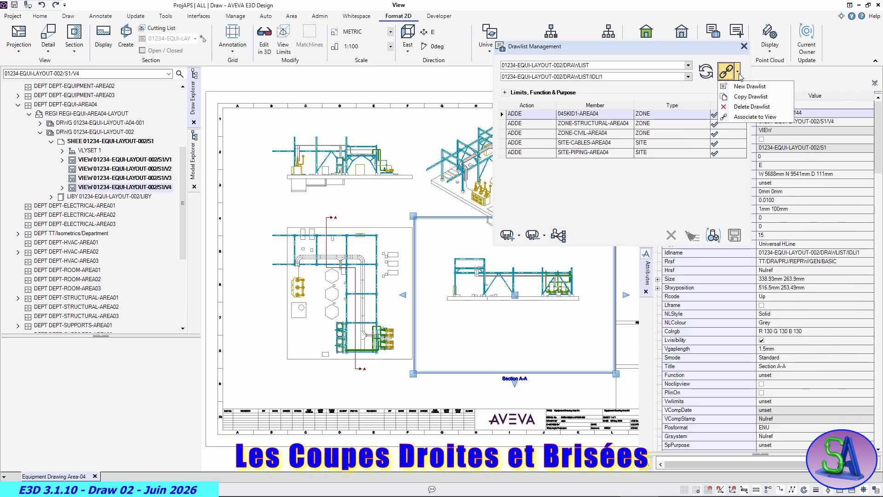
pyautogui.click(676, 194)
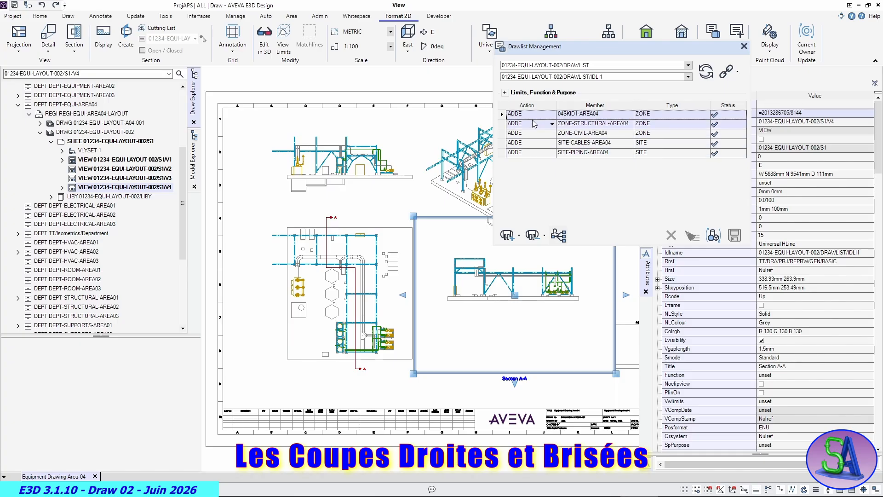
pyautogui.click(502, 114)
pyautogui.click(671, 235)
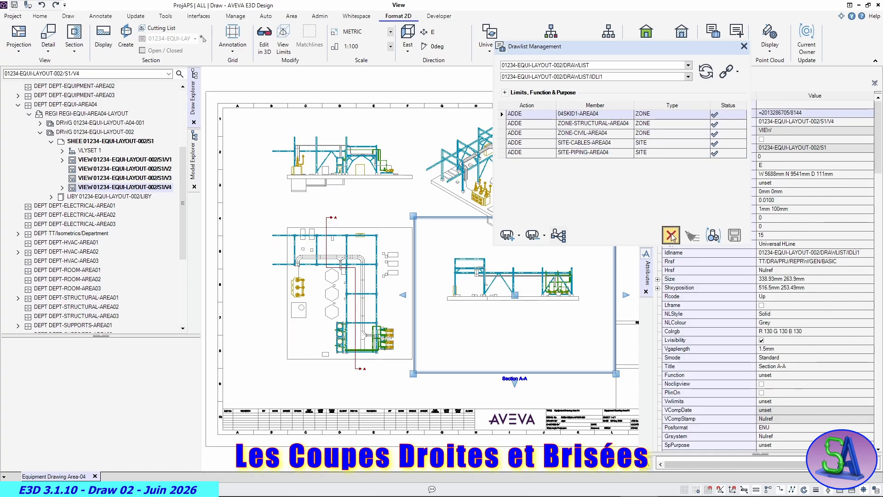
pyautogui.click(415, 265)
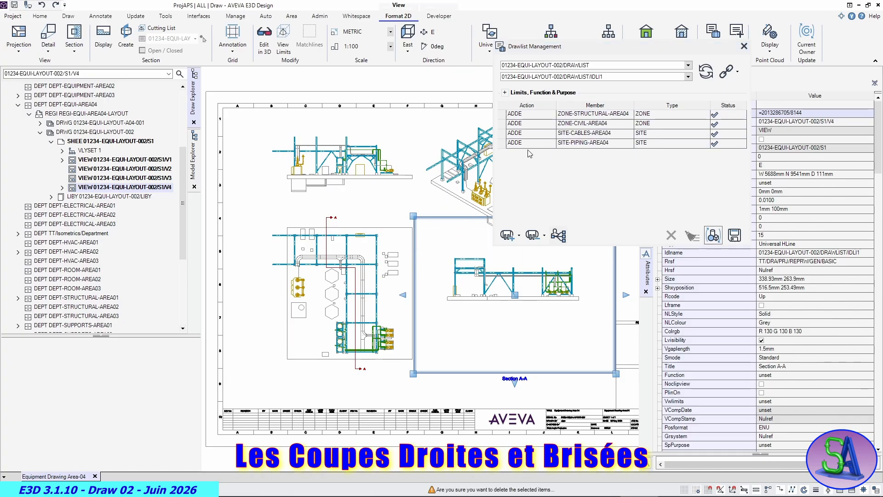
# - Delete ZONE-CIVIL-AREA04, SITE-CABLES-AREA04 and SITE-PIPING-AREA04 from the IDLI1 drawlist and close drawlist management
pyautogui.click(501, 123)
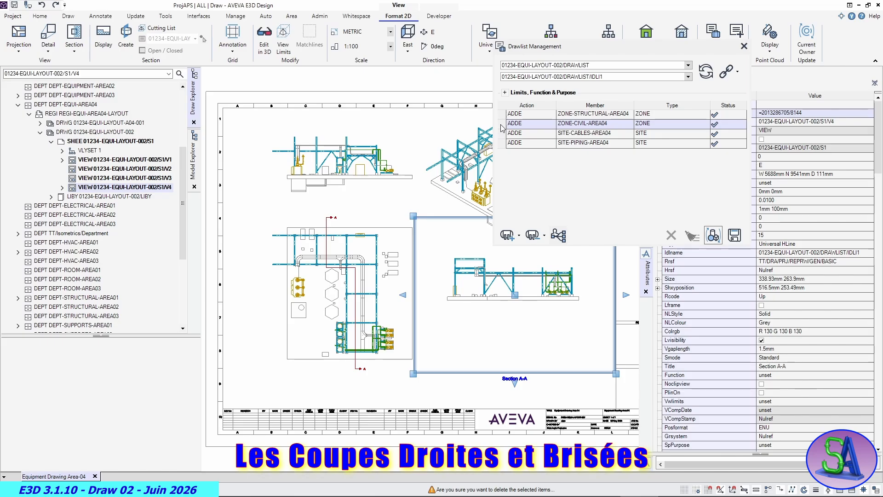
pyautogui.click(670, 236)
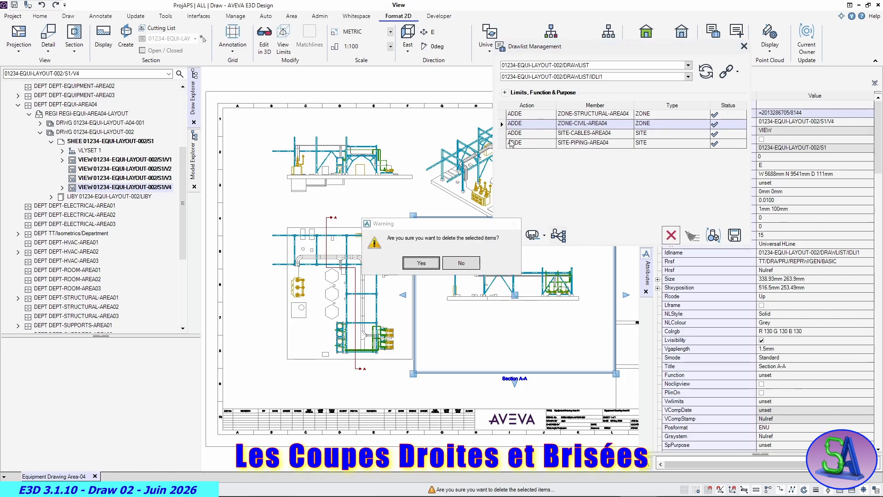
pyautogui.click(431, 265)
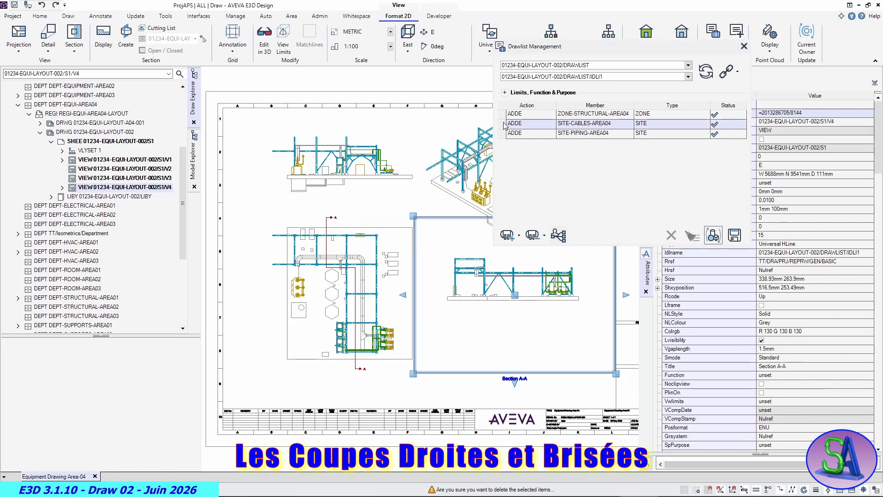
pyautogui.click(671, 235)
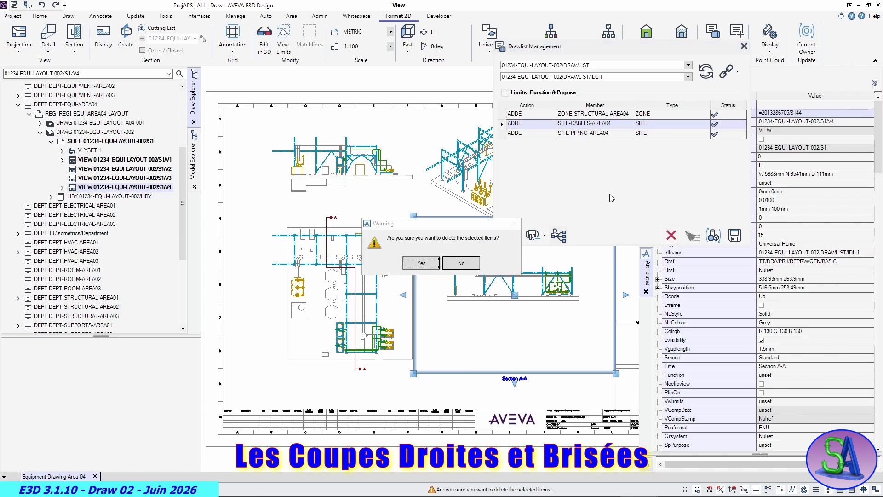
pyautogui.click(421, 263)
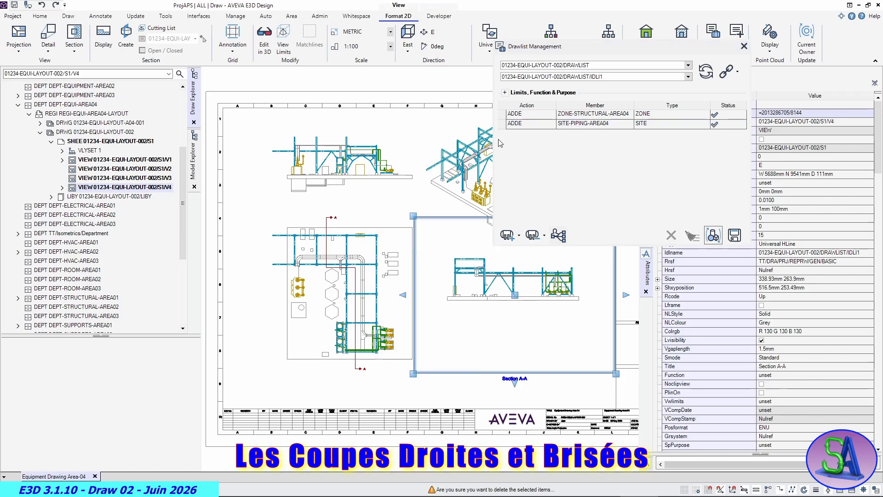
pyautogui.click(503, 124)
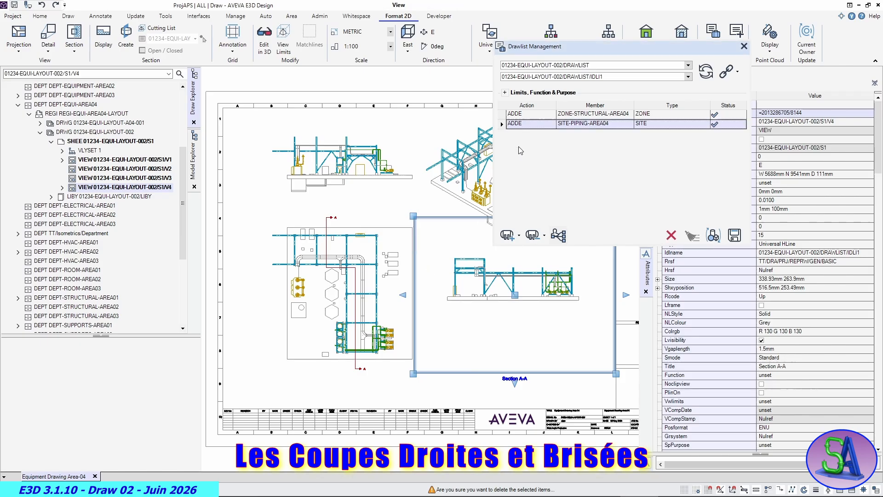
pyautogui.click(671, 235)
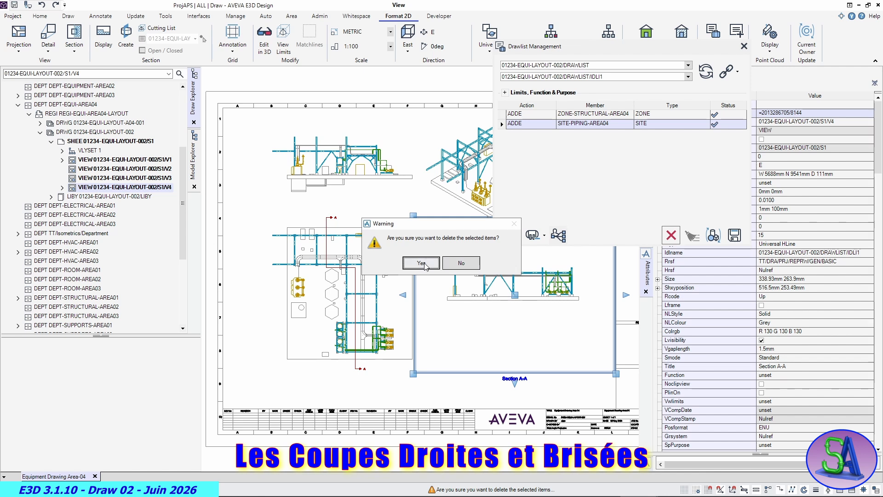
pyautogui.click(421, 263)
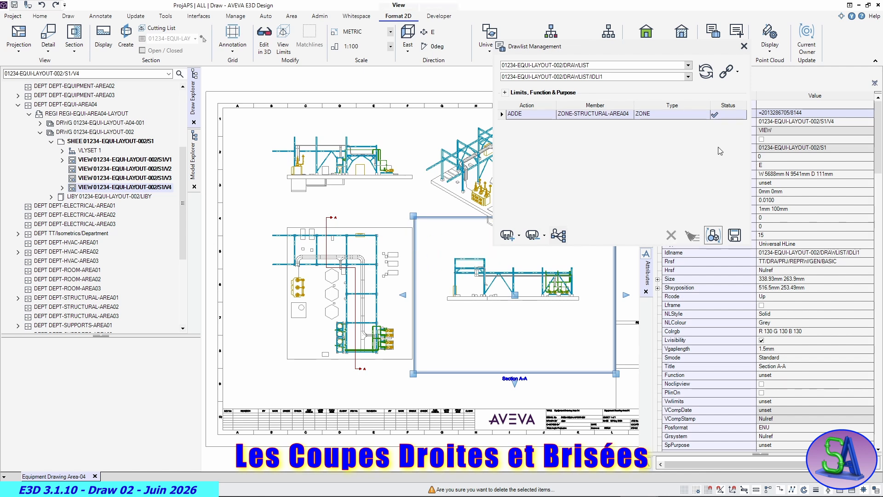
pyautogui.click(743, 48)
pyautogui.click(744, 47)
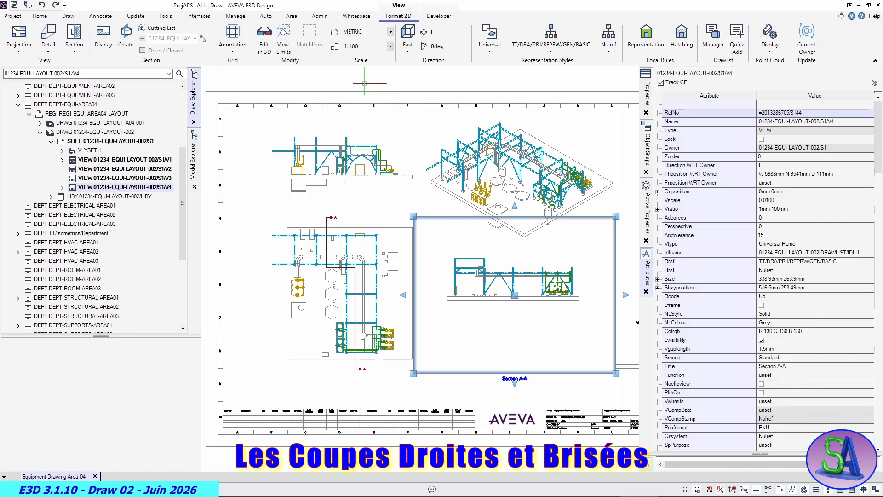
# - Edit the Section A-A view in 3D and assign the drawlist 01234-EQUI-LAYOUT-002/DRAWLIST/IDLI1 to its stepped section plane
pyautogui.click(266, 36)
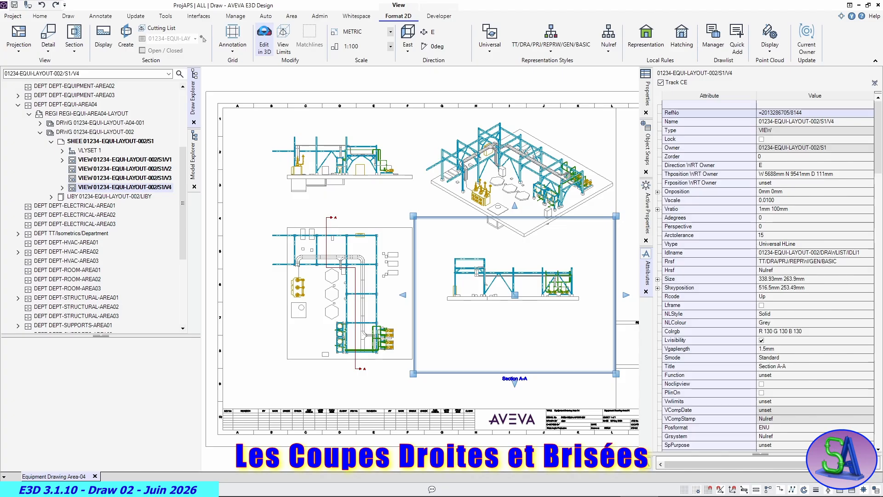
pyautogui.click(265, 34)
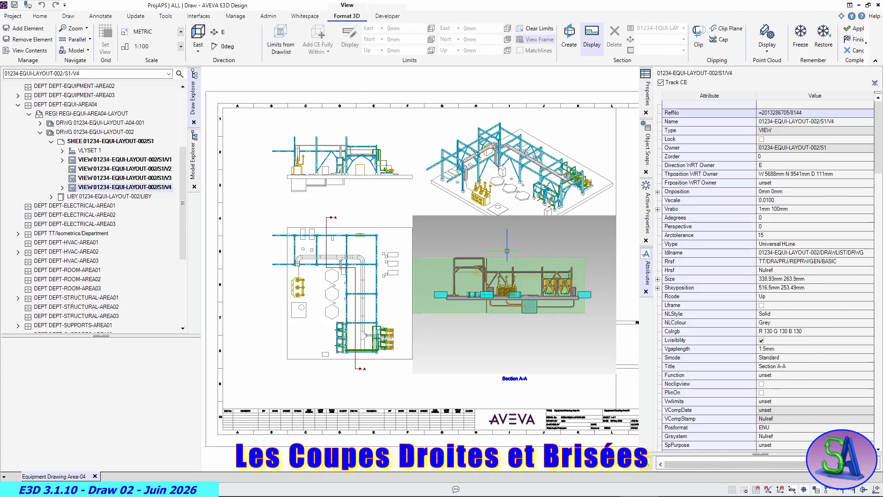
pyautogui.moveTo(507, 251); pyautogui.dragTo(438, 313, button='middle')
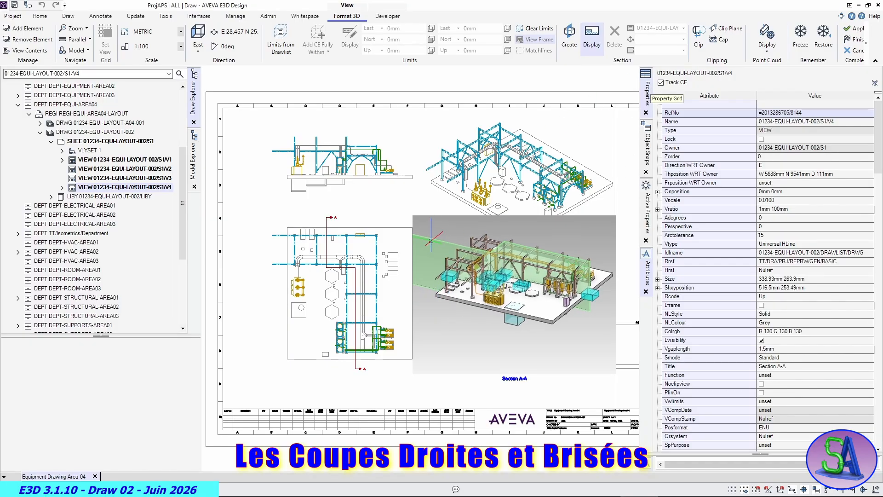
pyautogui.click(434, 240)
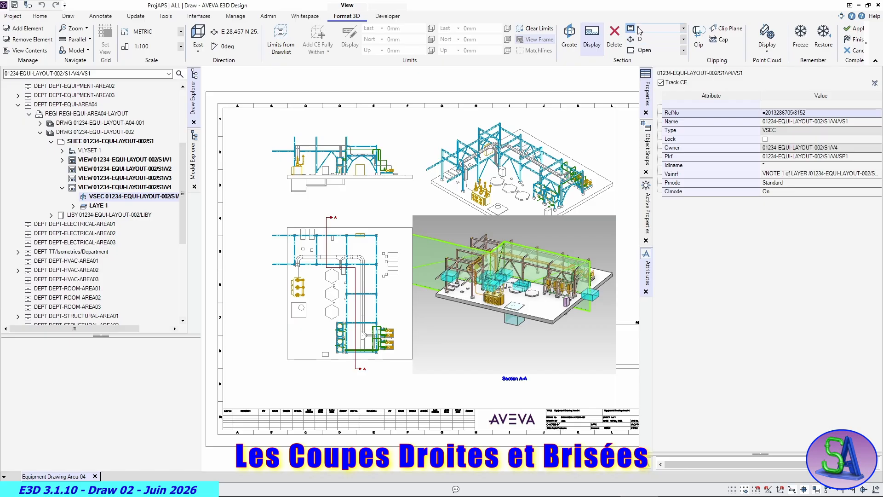
pyautogui.click(684, 28)
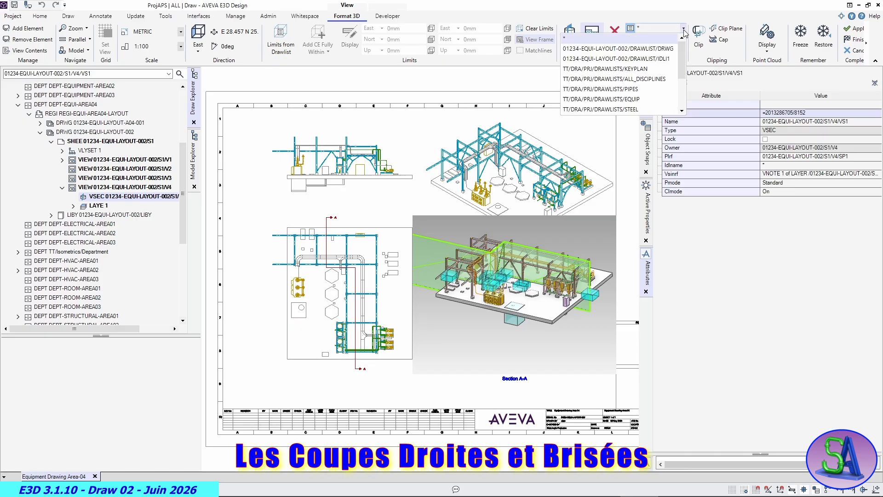
pyautogui.click(630, 58)
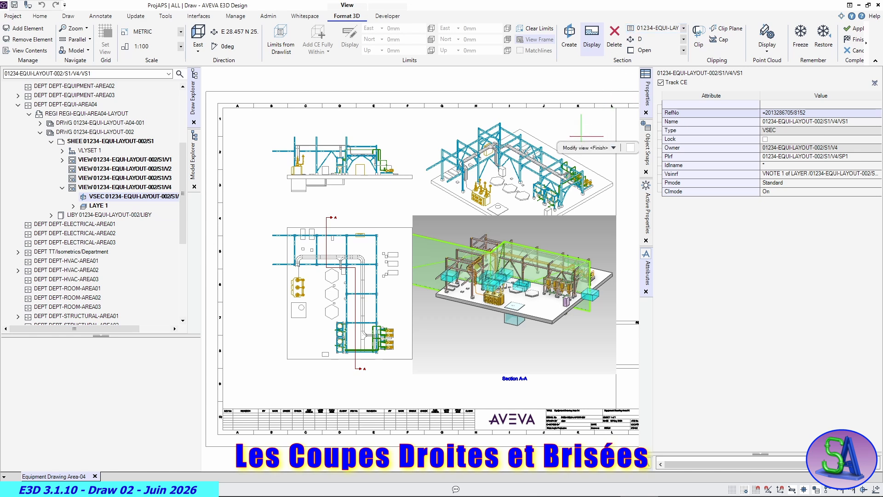
pyautogui.press('Return')
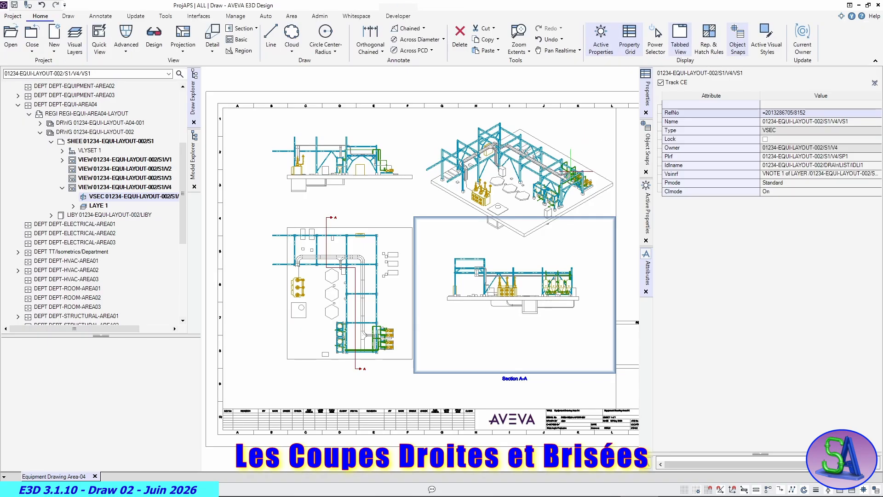
# - Set the viewing direction of the Section A-A view to Iso 3
pyautogui.scroll(6, 500, 283)
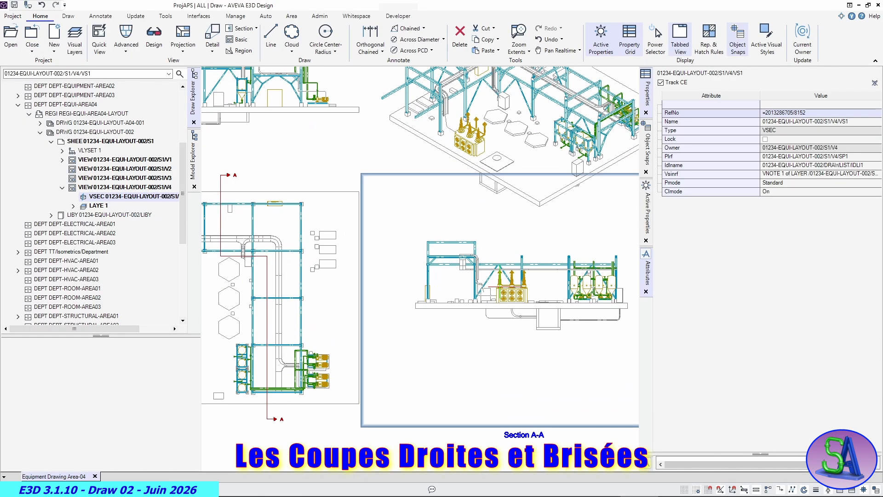
pyautogui.scroll(-8, 506, 290)
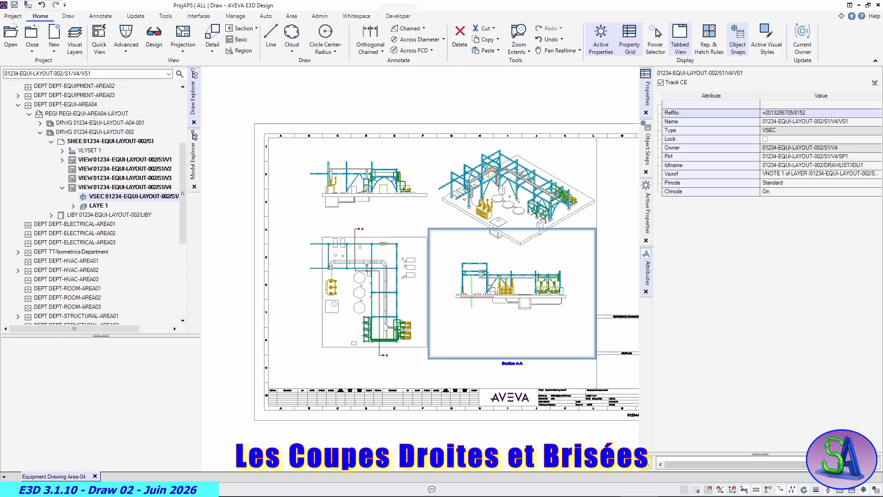
pyautogui.click(471, 297)
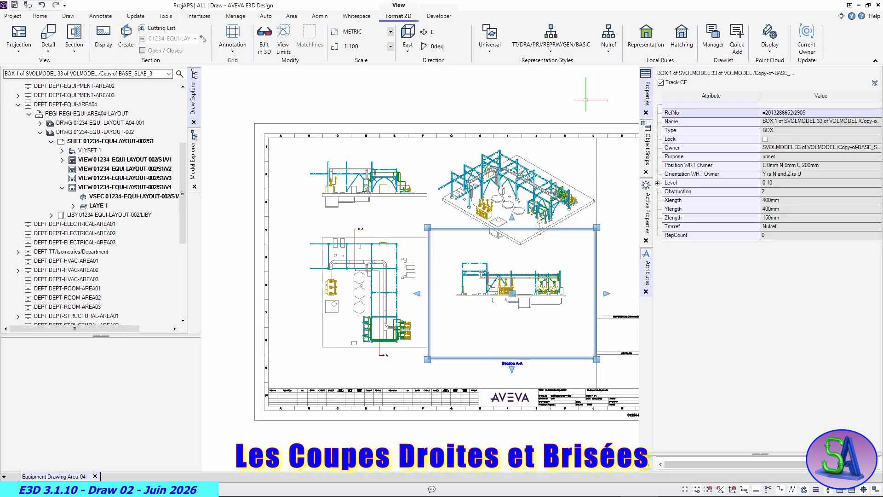
pyautogui.click(451, 32)
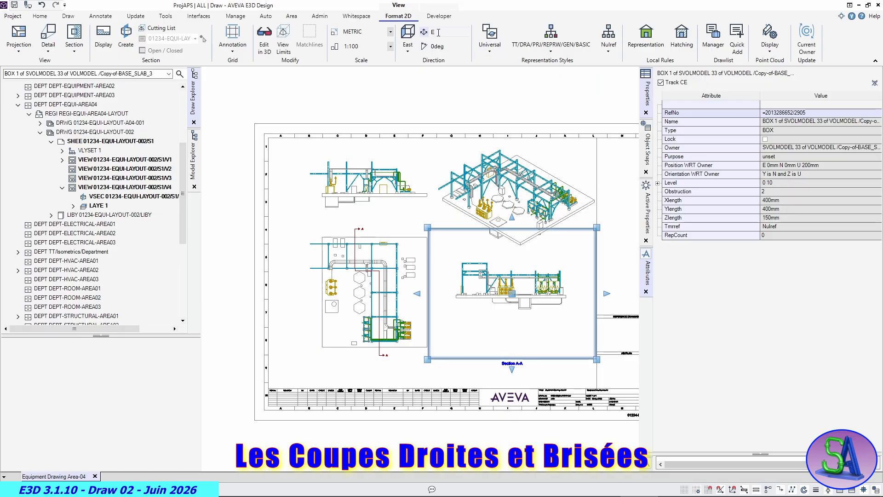
pyautogui.click(408, 51)
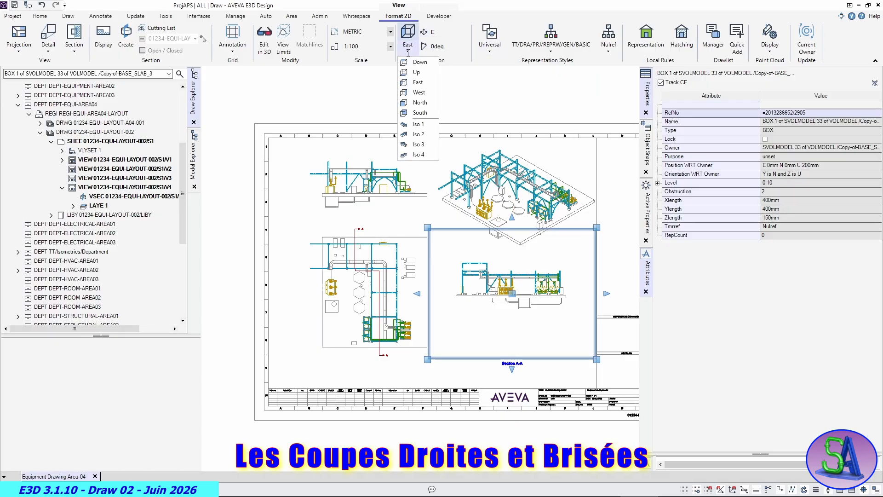
pyautogui.click(420, 144)
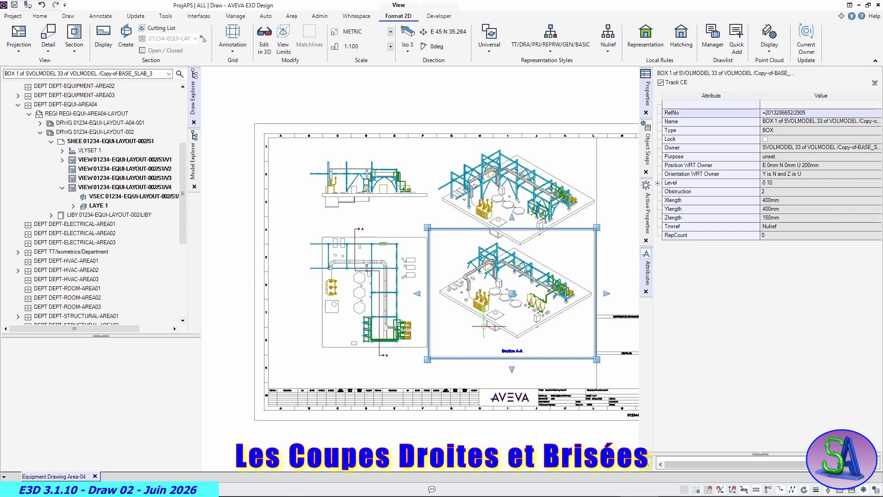
# - Inspect the Section A-A cut in its isometric view and set its viewing direction to East
pyautogui.scroll(4, 515, 276)
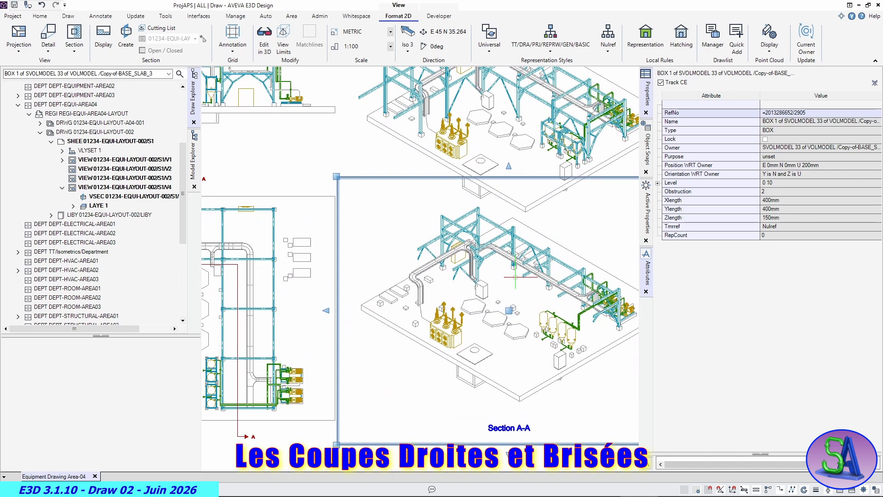
pyautogui.scroll(2, 515, 277)
pyautogui.scroll(2, 506, 294)
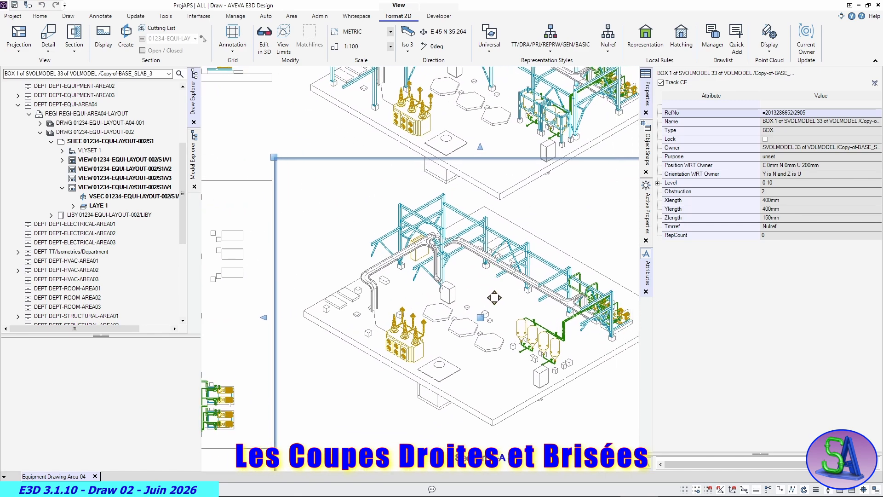
pyautogui.scroll(1, 450, 294)
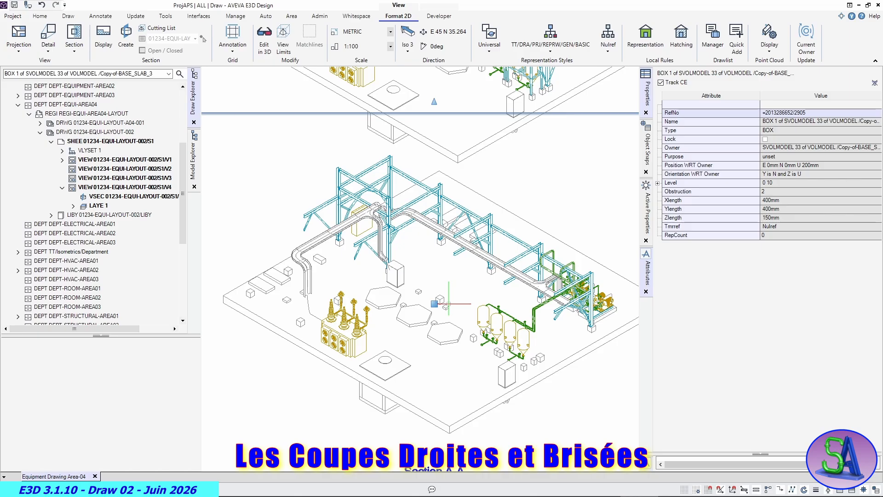
pyautogui.scroll(-8, 449, 304)
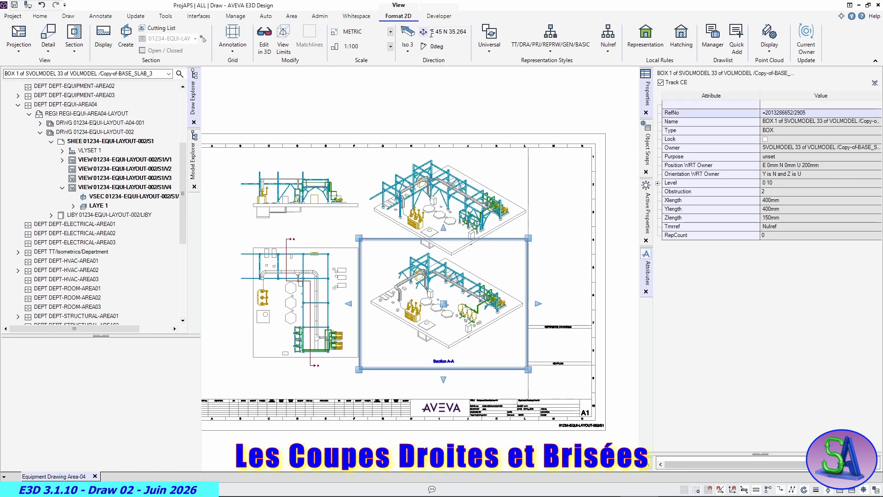
pyautogui.click(408, 49)
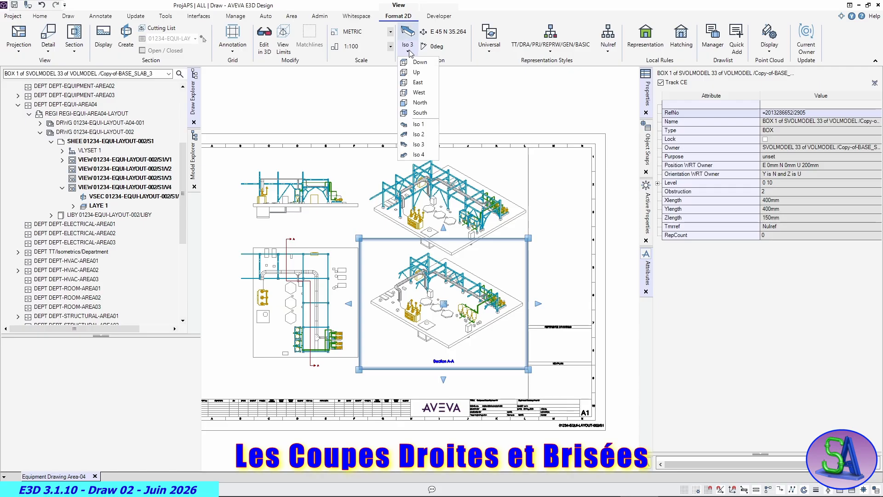
pyautogui.click(416, 82)
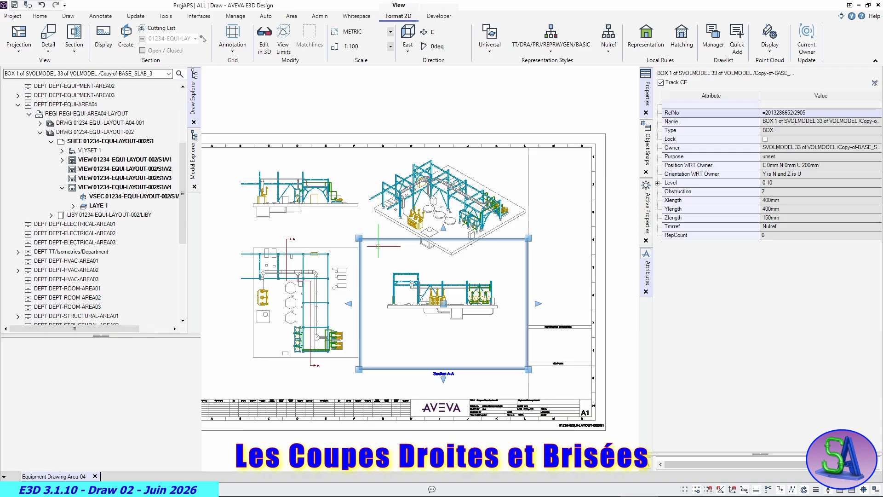
pyautogui.scroll(1, 431, 333)
pyautogui.scroll(1, 431, 334)
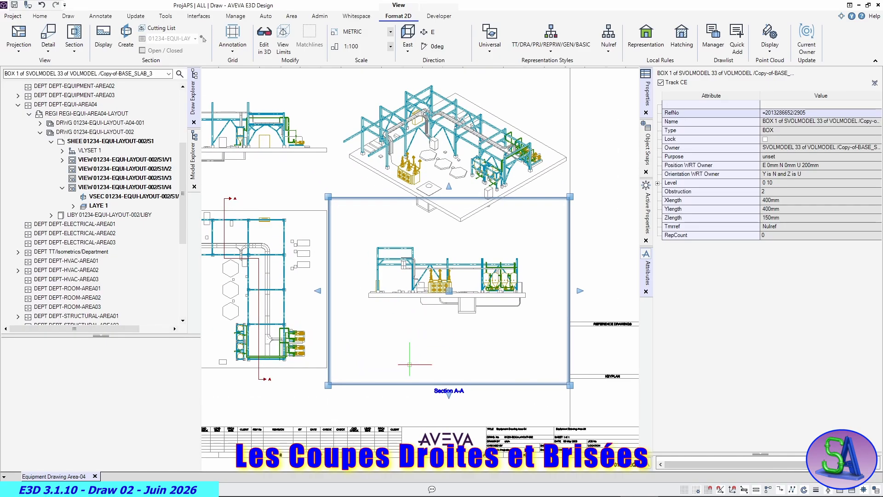
# - Move the Section A-A title straight up to sit just beneath the section drawing
pyautogui.click(388, 402)
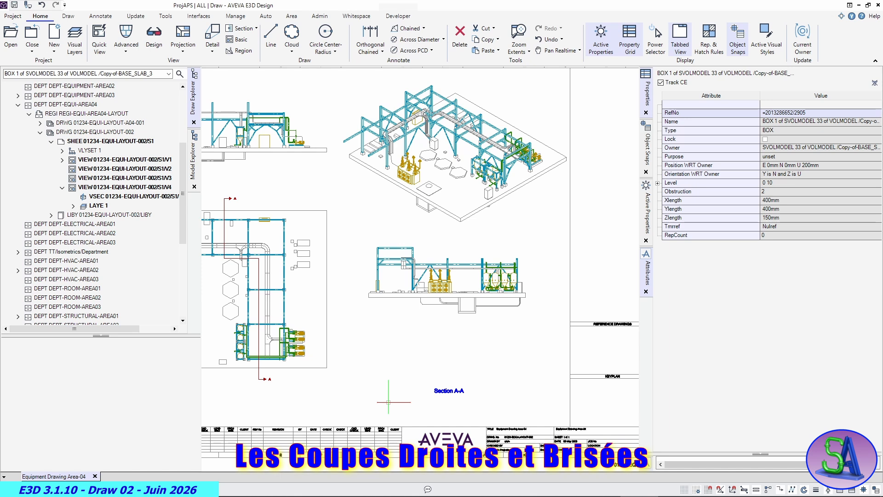
pyautogui.middleClick(388, 402)
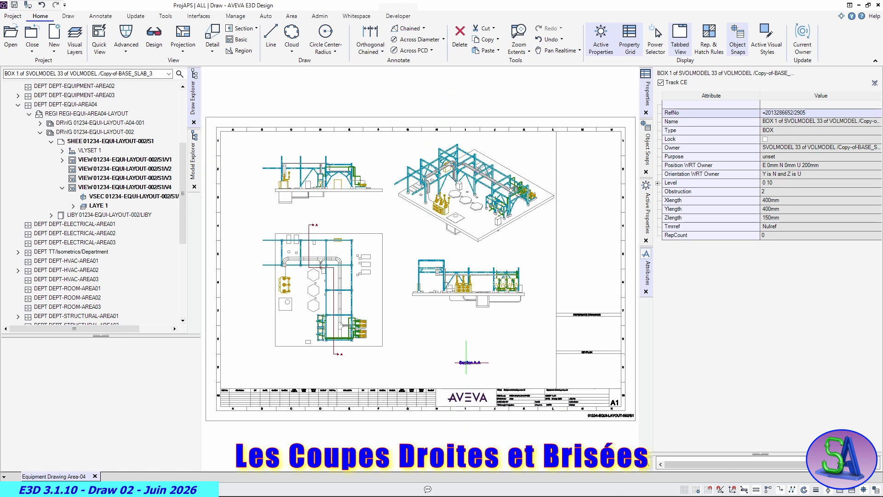
pyautogui.click(467, 362)
pyautogui.click(469, 361)
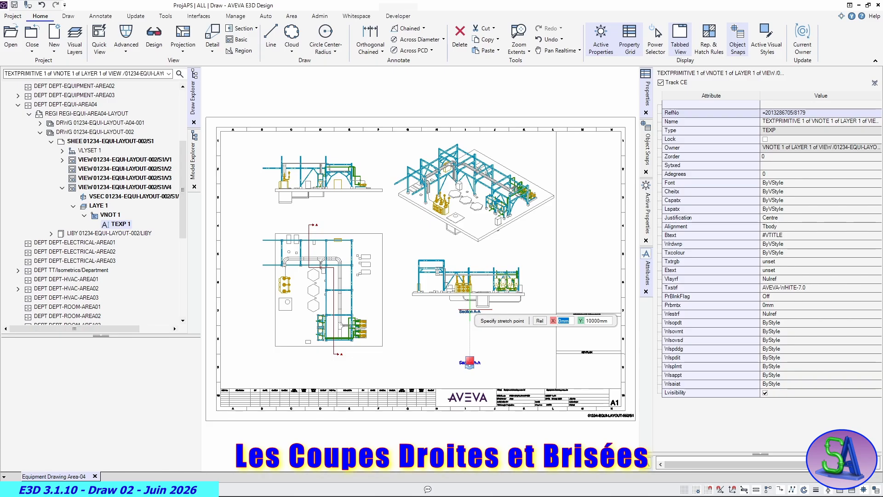
pyautogui.click(469, 311)
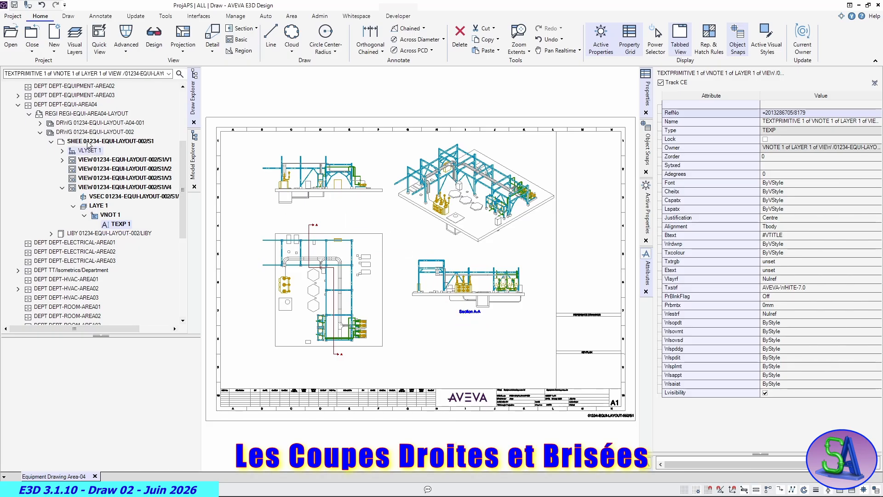
# - Save the work with Unclaim All enabled, make sheet 01234-EQUI-LAYOUT-002/S1 current and collapse its V4 view branch
pyautogui.click(40, 31)
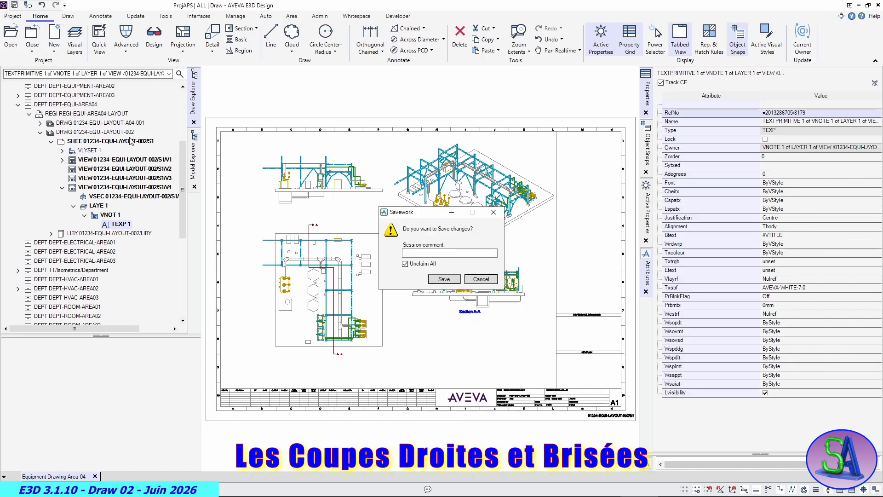
pyautogui.click(442, 280)
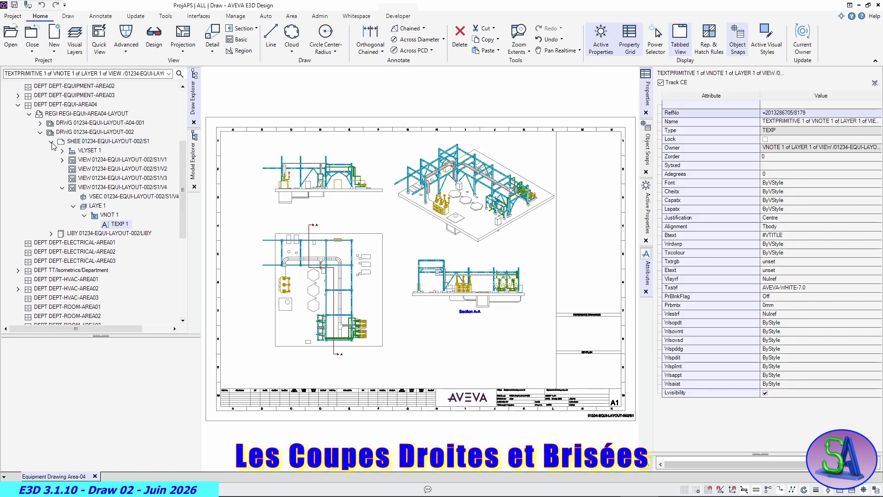
pyautogui.click(83, 141)
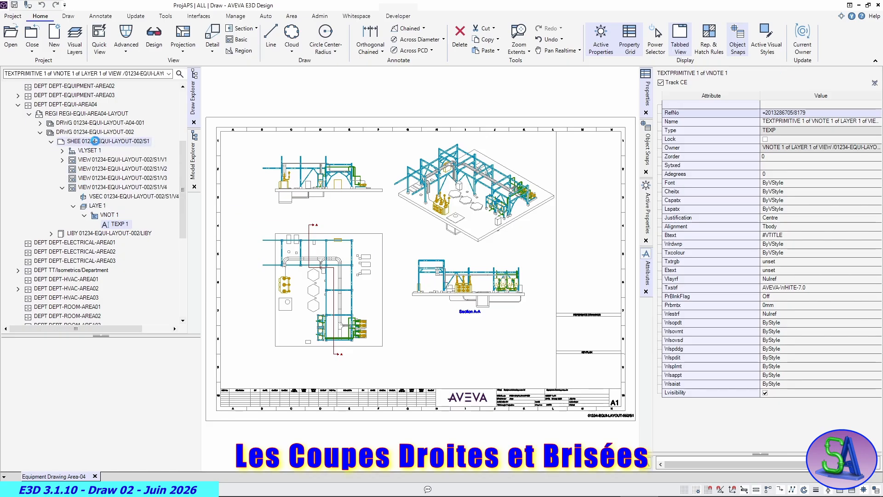
pyautogui.click(49, 188)
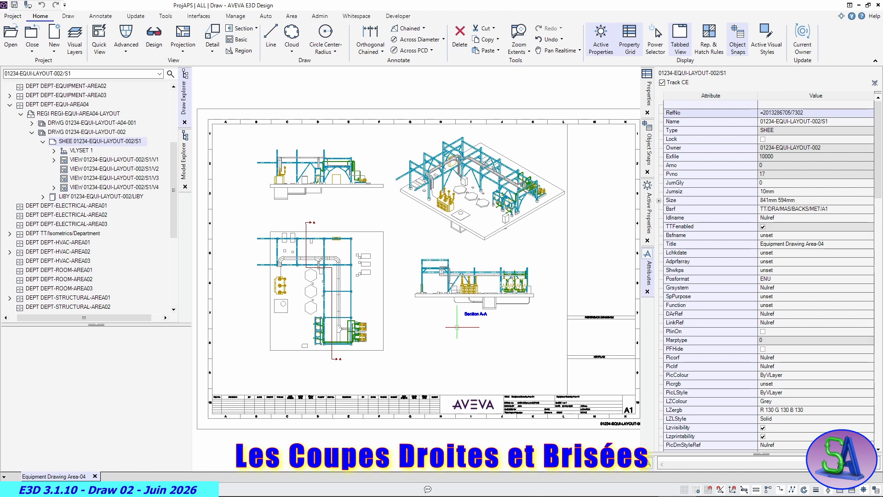
# - Open and dock drawlist management for the Section A-A view and switch it to 01234-EQUI-LAYOUT-002/DRAWLIST/IDLI1
pyautogui.click(444, 297)
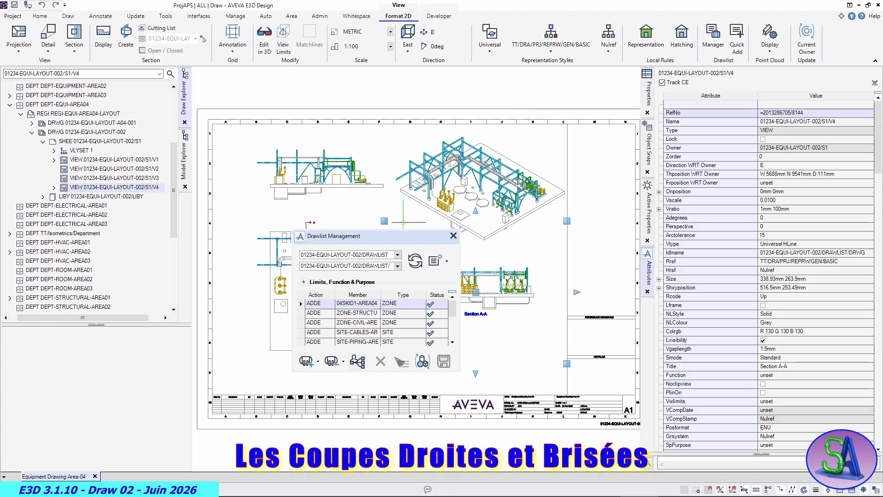
pyautogui.moveTo(401, 238); pyautogui.dragTo(707, 128)
pyautogui.click(820, 89)
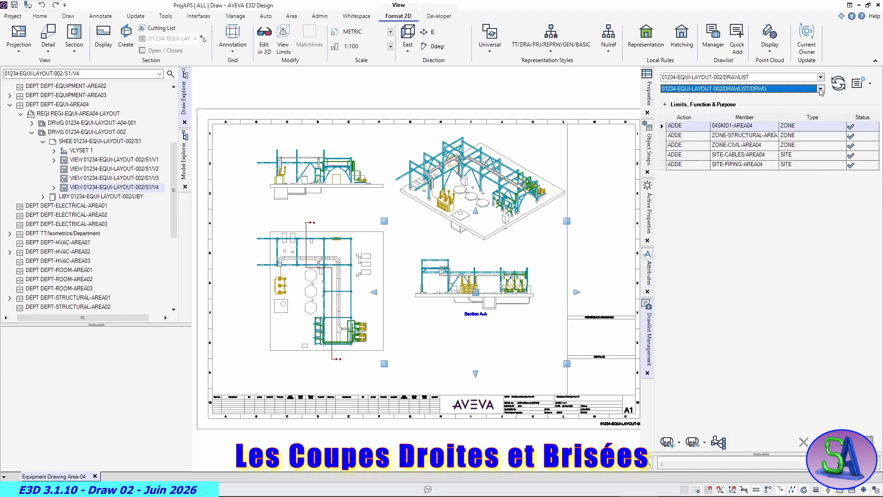
pyautogui.click(751, 103)
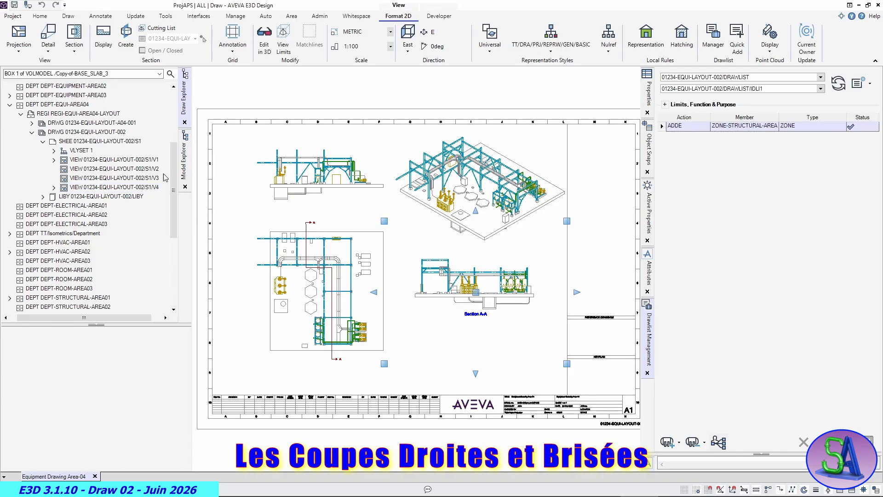
# - Add ZONE-CIVIL-AREA04 from the model hierarchy to the IDLI1 drawlist, close drawlist management and deselect the view
pyautogui.click(184, 164)
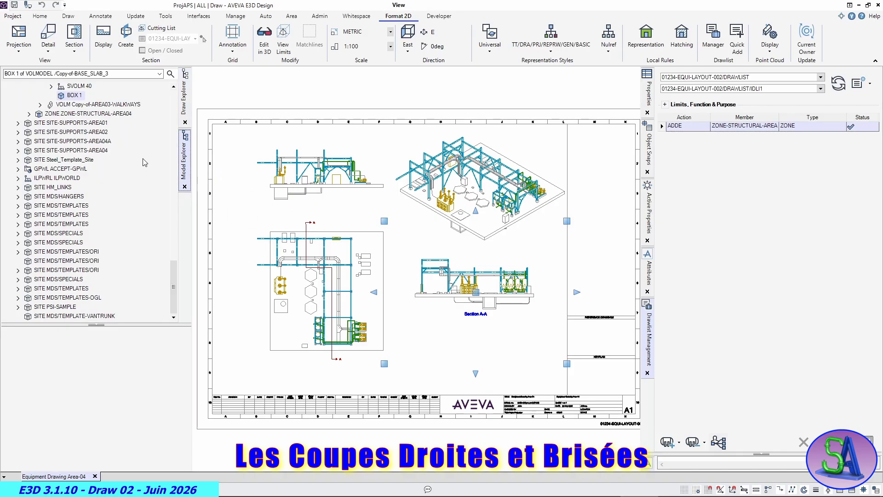
pyautogui.moveTo(175, 268); pyautogui.dragTo(176, 154)
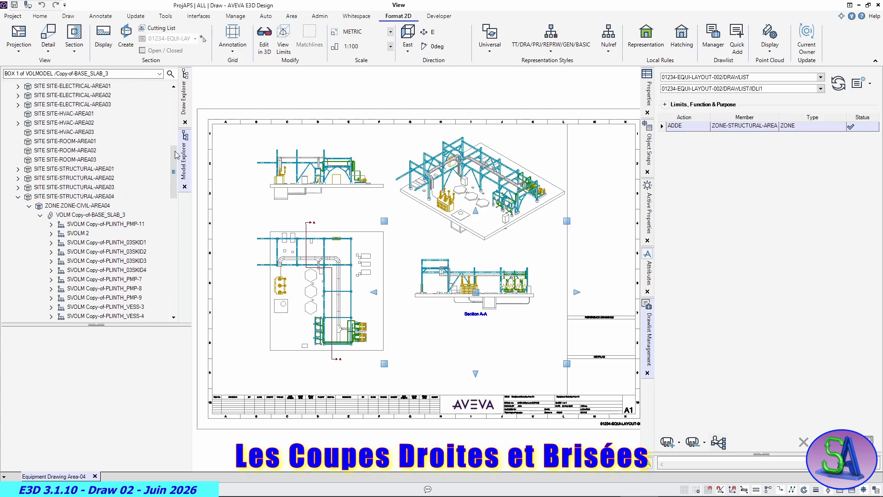
pyautogui.click(91, 207)
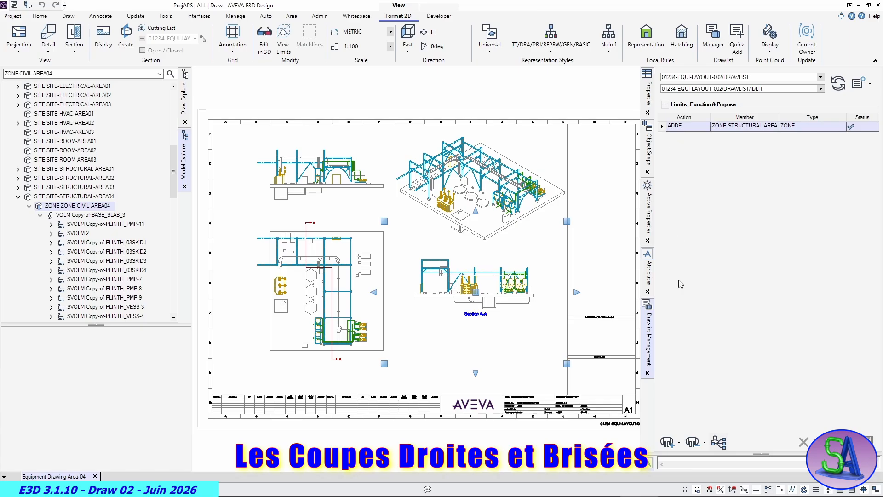
pyautogui.click(678, 444)
pyautogui.click(678, 456)
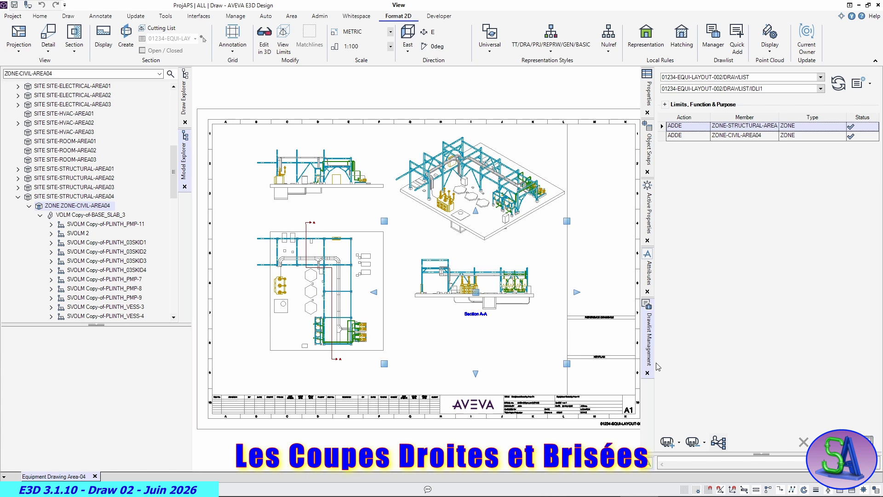
pyautogui.click(648, 373)
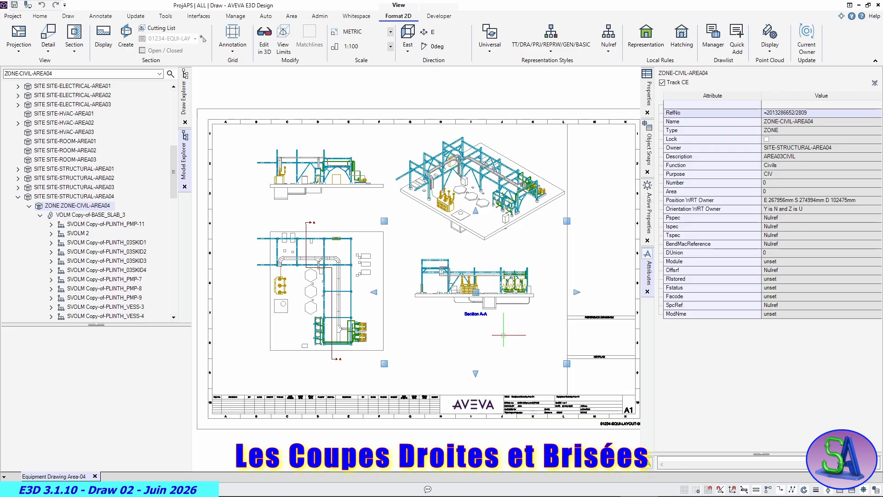
pyautogui.press('Escape')
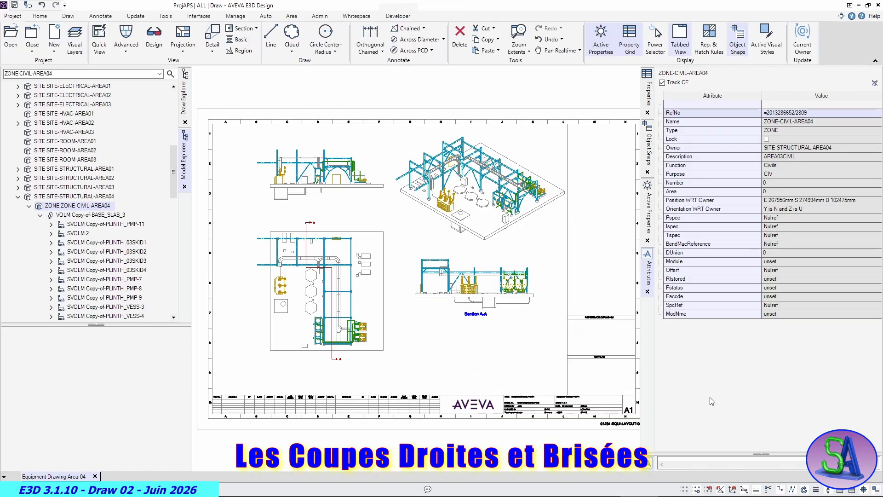
# - Run a full update of sheet 01234-EQUI-LAYOUT-002/S1
pyautogui.click(139, 17)
pyautogui.click(156, 41)
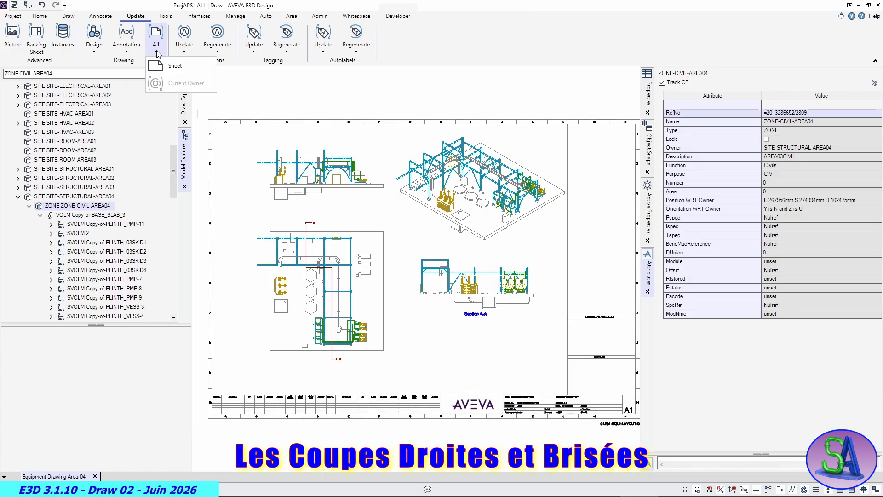
pyautogui.click(186, 108)
pyautogui.click(100, 141)
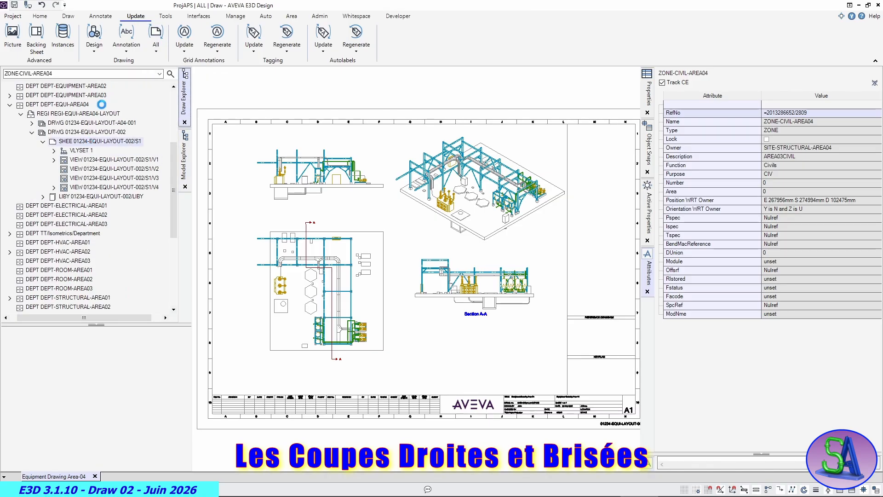
pyautogui.click(156, 42)
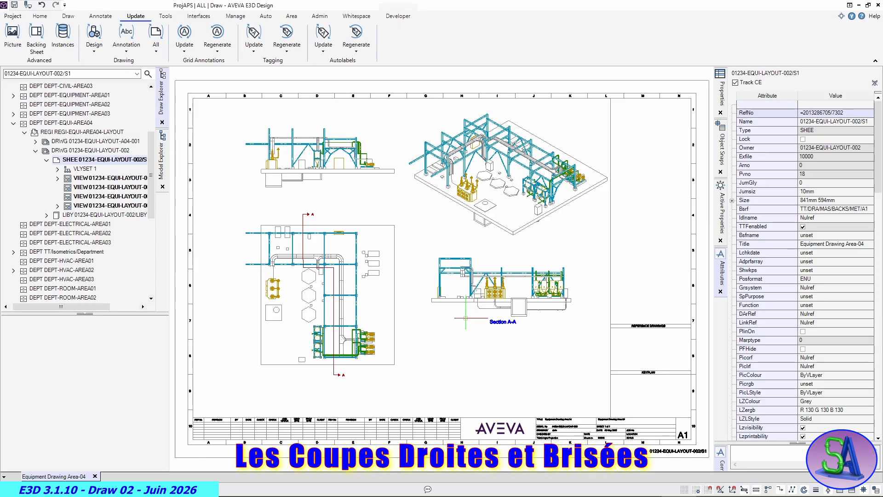
# - Switch the Section A-A view to Iso 3 to examine the updated cut, and return its viewing direction to East
pyautogui.click(466, 302)
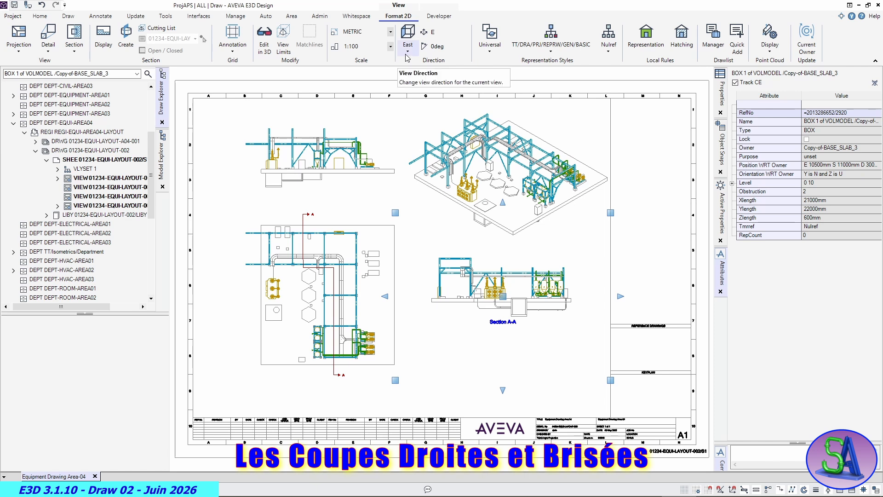
pyautogui.click(408, 39)
pyautogui.click(416, 144)
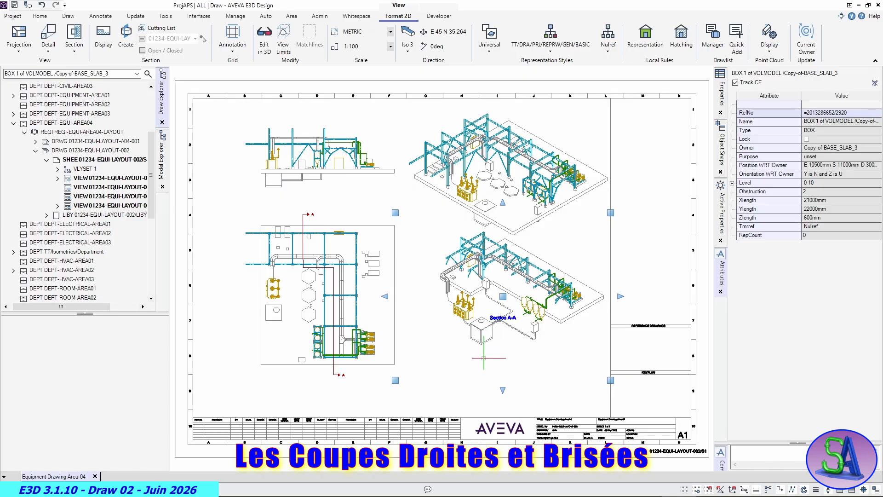
pyautogui.scroll(3, 523, 296)
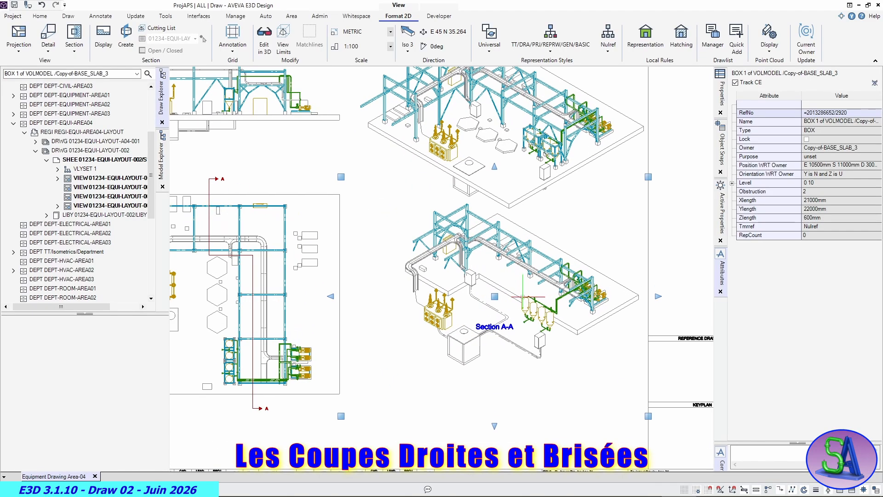
pyautogui.scroll(-3, 521, 298)
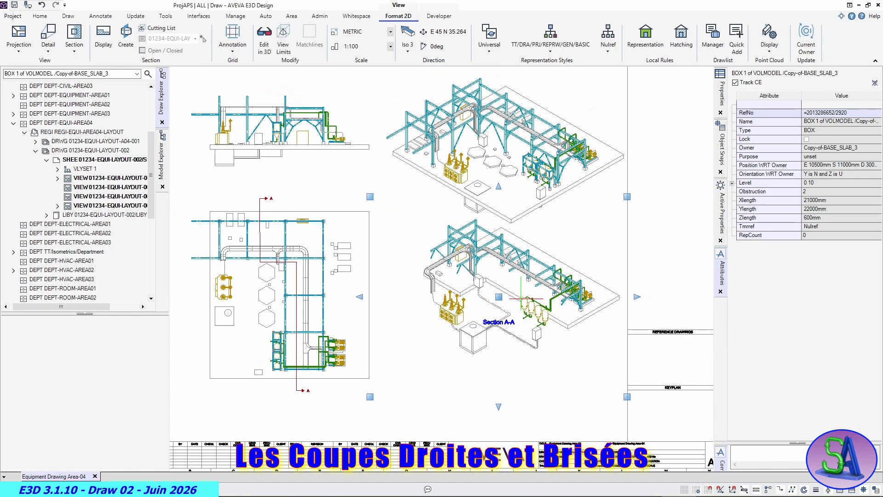
pyautogui.click(407, 51)
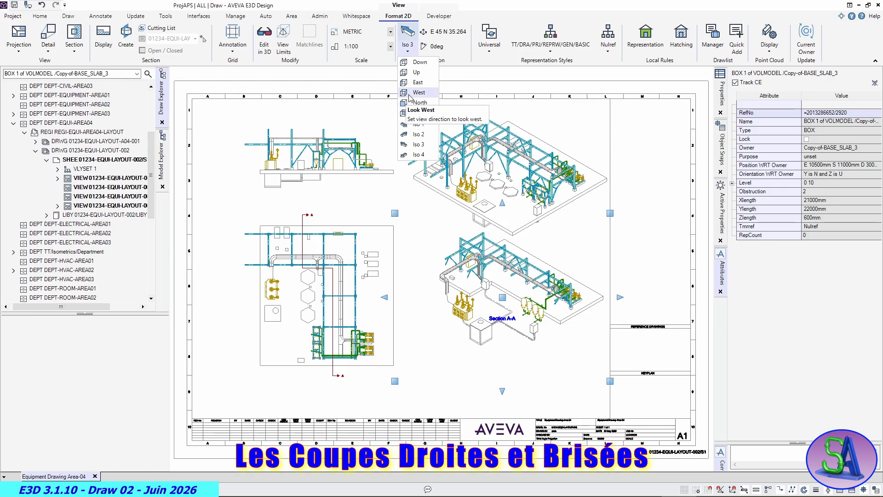
pyautogui.click(416, 83)
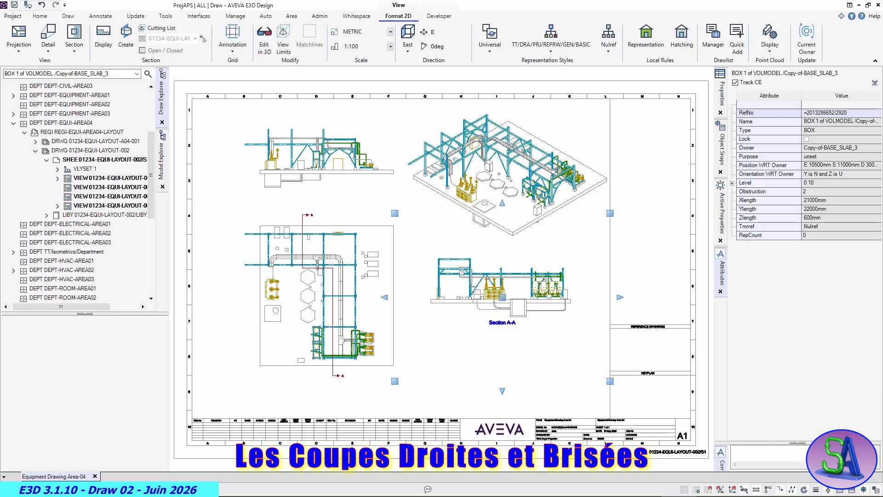
# - Open the local hatching rules for the Section A-A view and keep the rule's scope on All elements
pyautogui.click(680, 40)
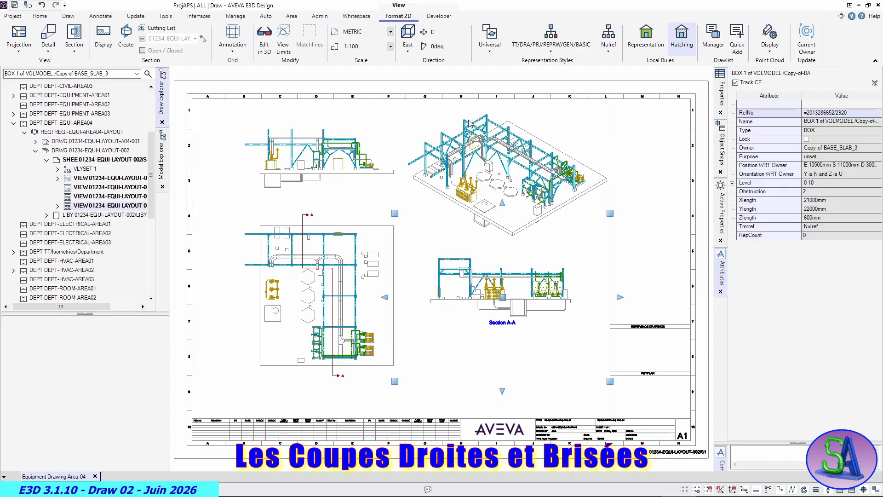
pyautogui.moveTo(440, 112)
pyautogui.mouseDown()
pyautogui.moveTo(589, 97)
pyautogui.moveTo(734, 50)
pyautogui.moveTo(716, 33)
pyautogui.mouseUp()
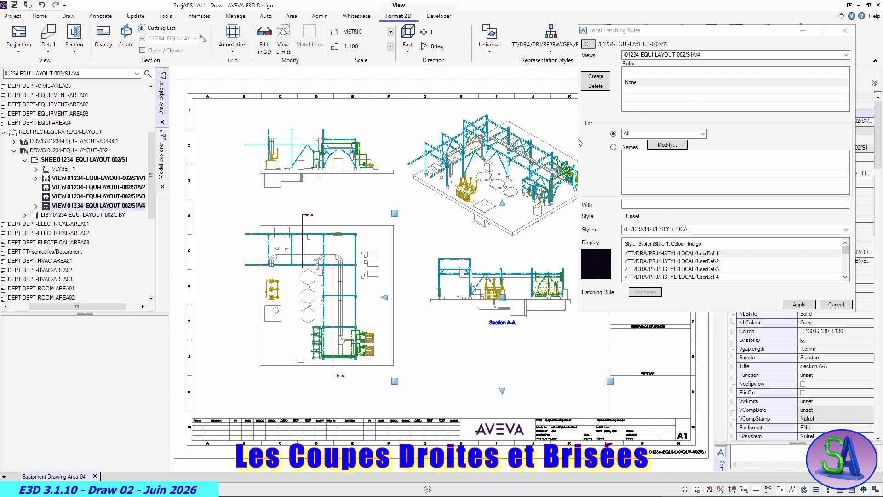
pyautogui.click(703, 134)
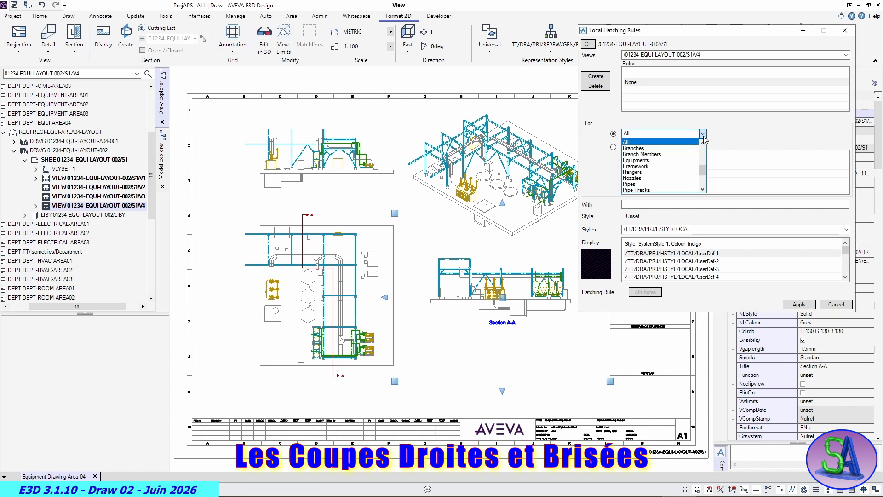
pyautogui.click(745, 135)
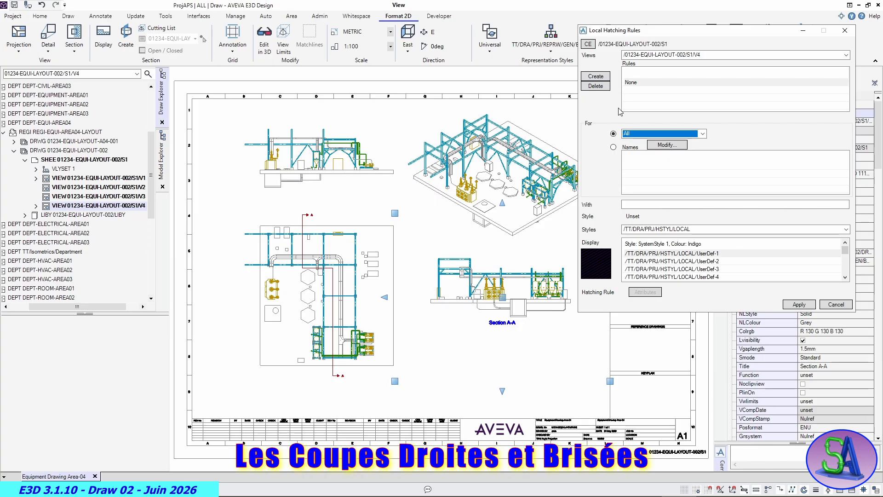
# - Preview the local hatching styles, pick /TT/DRA/PRJ/HSTYL/LOCAL/UserDef-12 and create the rule 01234-EQUI-LAYOUT-002/S1/V4/HRUL1 with it
pyautogui.click(694, 262)
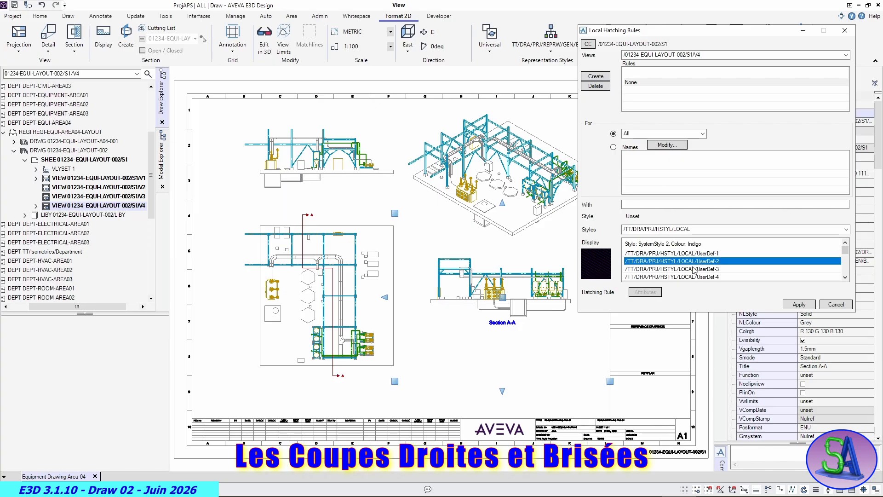
pyautogui.click(693, 267)
pyautogui.scroll(-3, 692, 267)
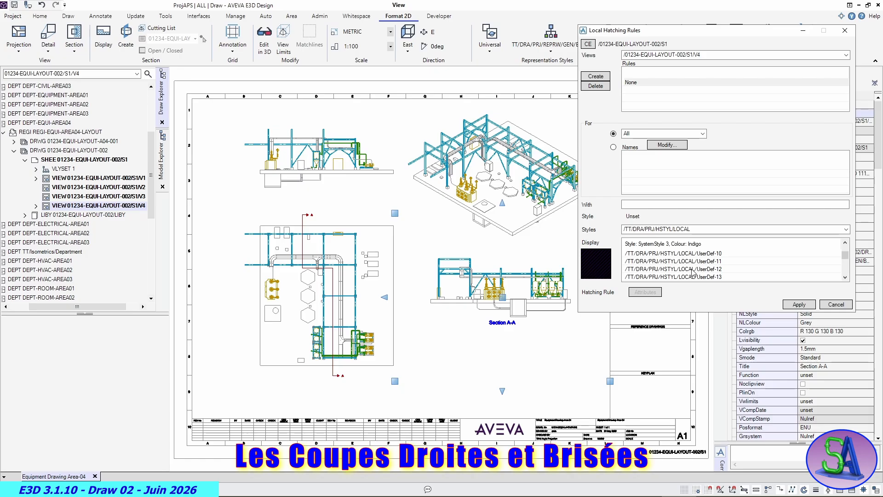
pyautogui.click(692, 269)
pyautogui.scroll(-1, 693, 270)
pyautogui.click(690, 268)
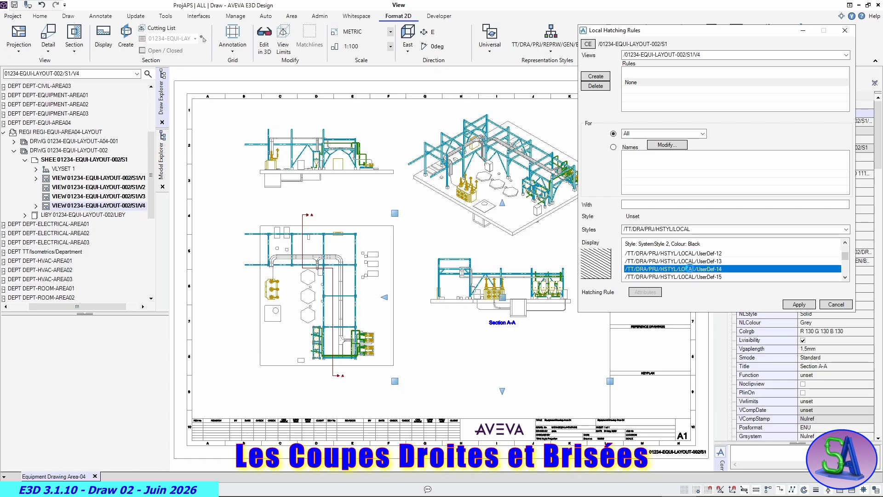
pyautogui.scroll(1, 690, 268)
pyautogui.click(690, 262)
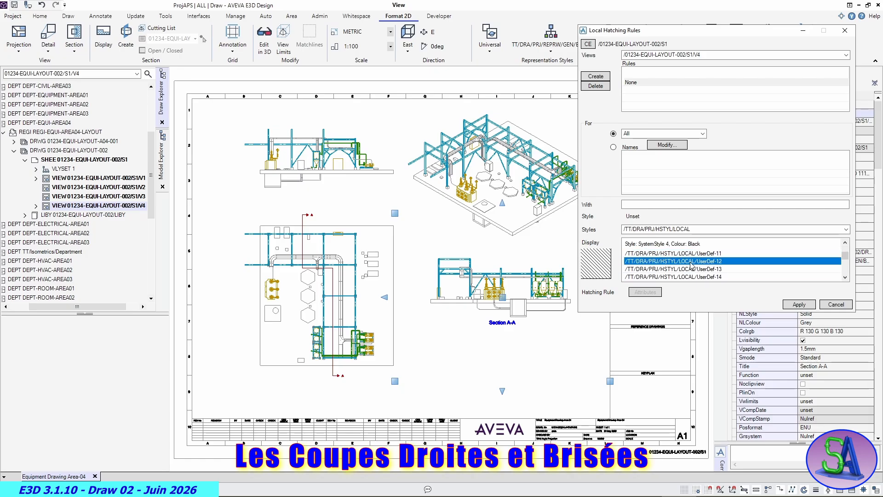
pyautogui.scroll(2, 690, 266)
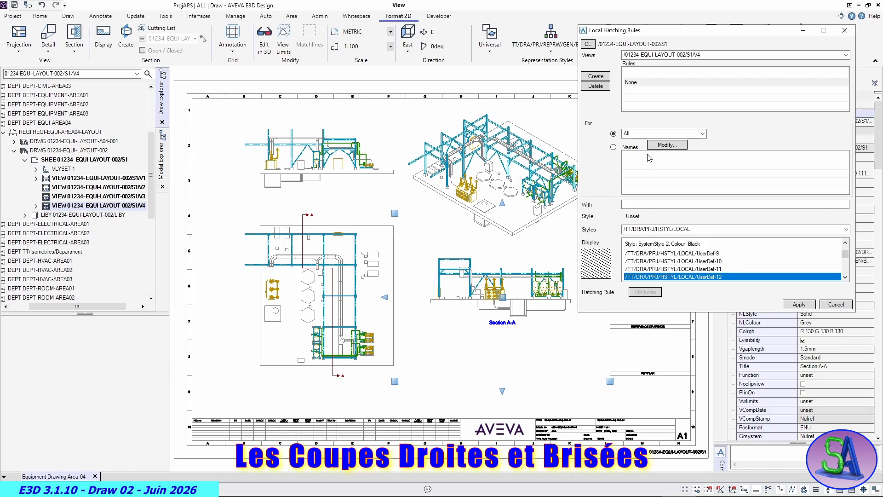
pyautogui.click(593, 77)
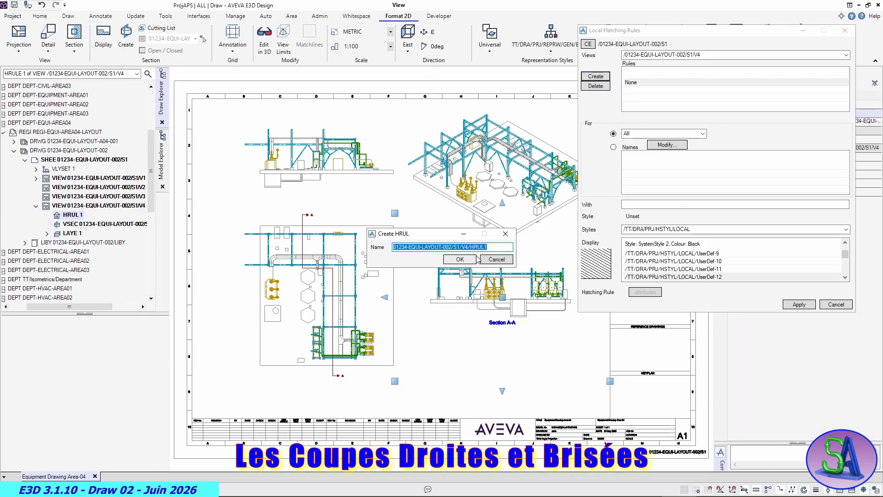
pyautogui.click(465, 260)
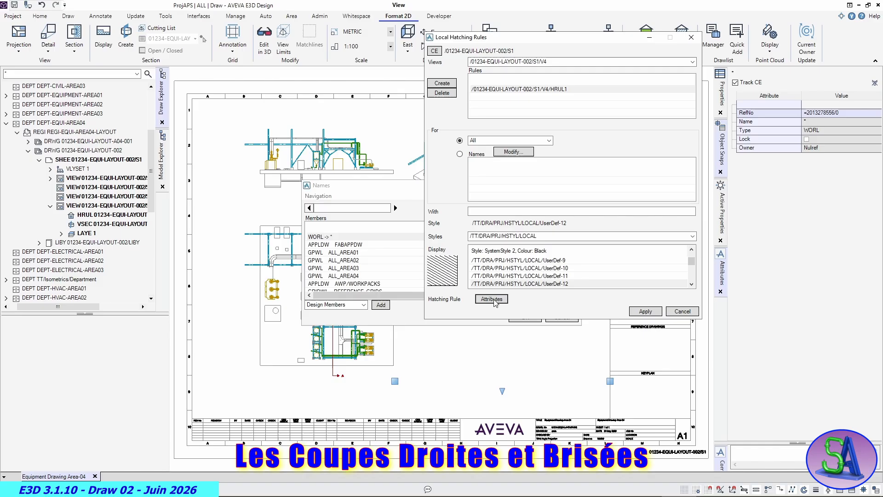
# - Consult the explanatory plot in HRUL1's attributes and set the rule to consider only sectioned surfaces, in all directions
pyautogui.click(493, 301)
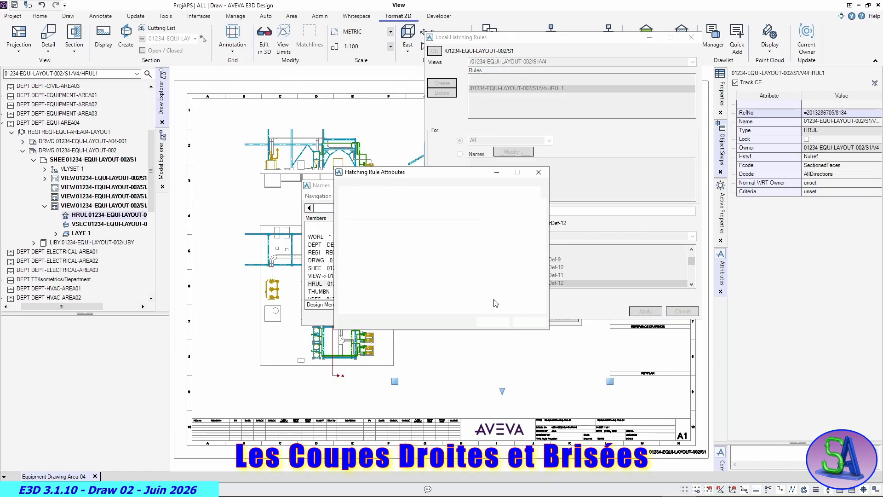
pyautogui.moveTo(444, 172)
pyautogui.mouseDown()
pyautogui.moveTo(495, 162)
pyautogui.moveTo(634, 102)
pyautogui.mouseUp()
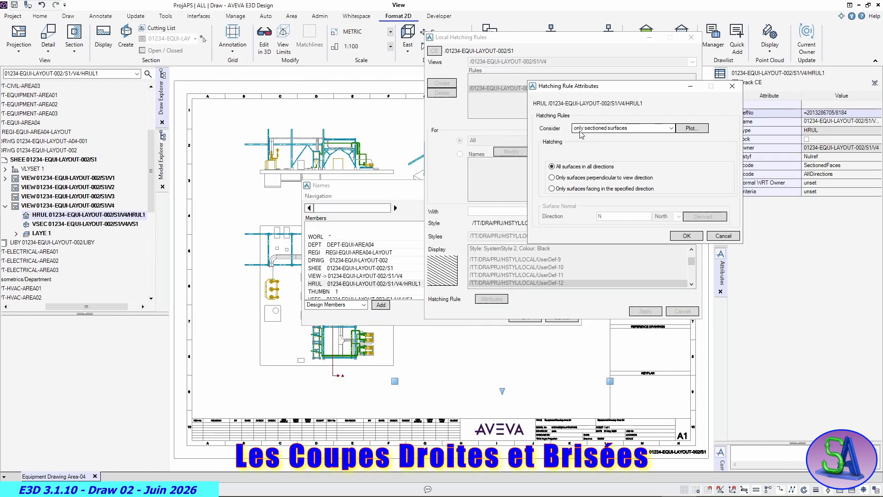
pyautogui.click(695, 130)
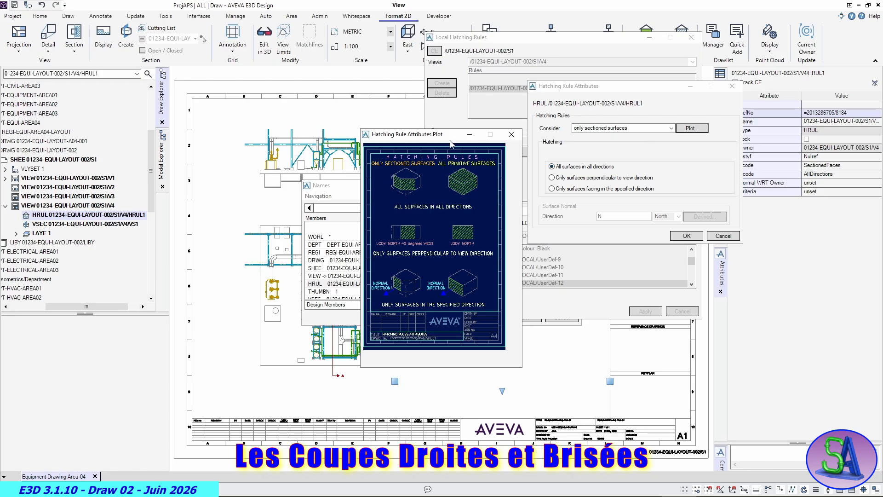
pyautogui.moveTo(451, 144)
pyautogui.mouseDown()
pyautogui.moveTo(388, 138)
pyautogui.moveTo(388, 86)
pyautogui.mouseUp()
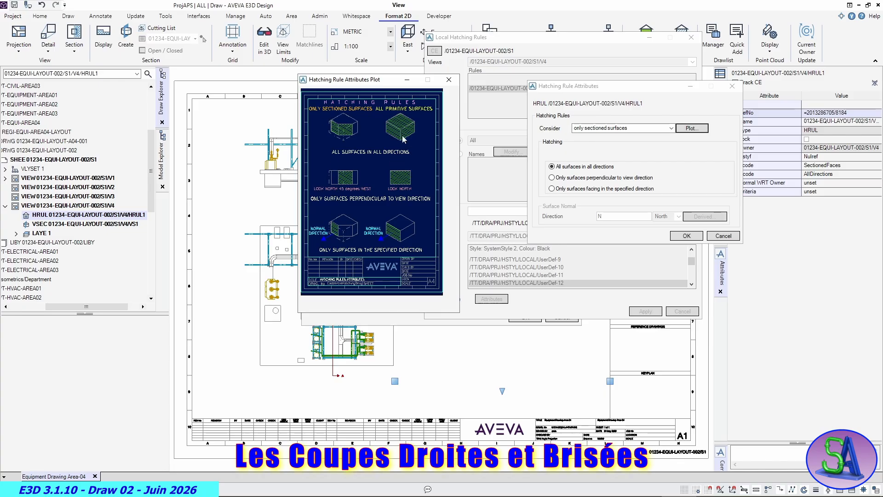
pyautogui.click(671, 129)
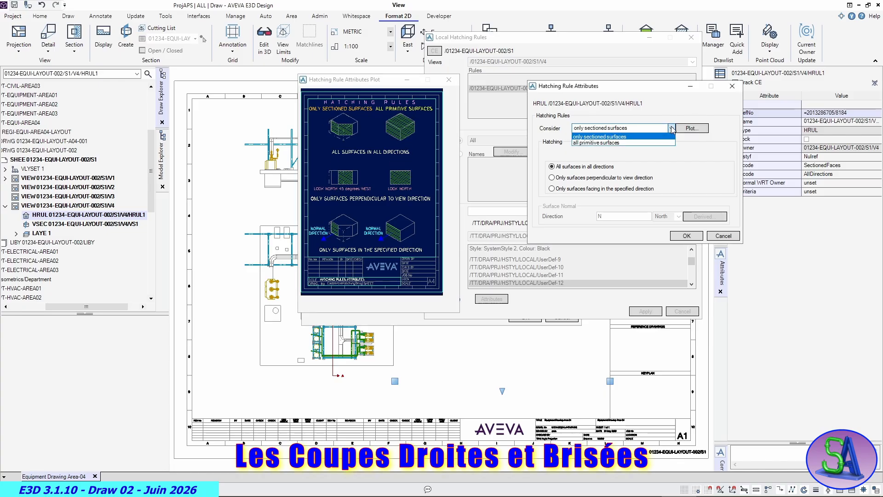
pyautogui.click(614, 137)
pyautogui.click(686, 236)
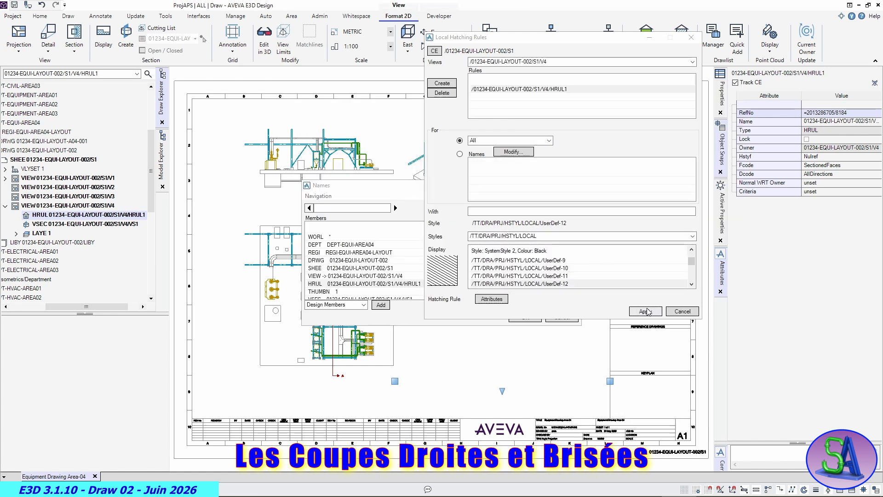
# - Accept the empty names list, apply the hatching rule to the Section A-A view and close the local hatching rules
pyautogui.click(647, 312)
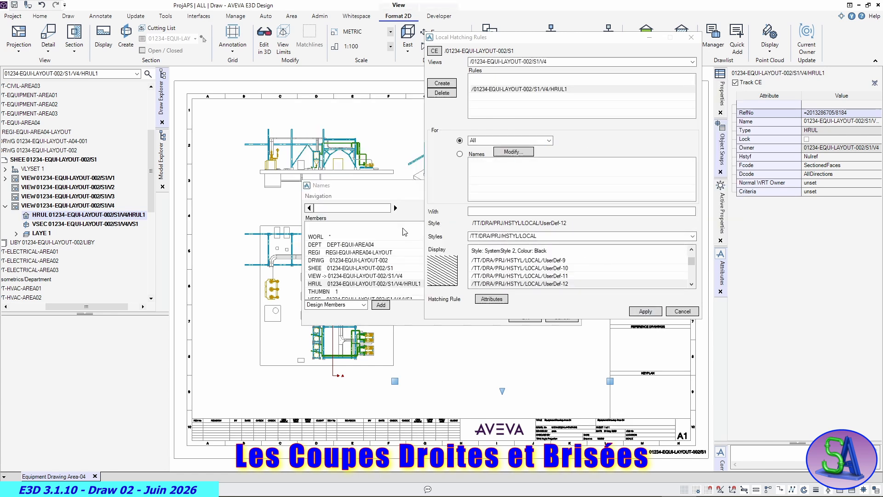
pyautogui.click(389, 189)
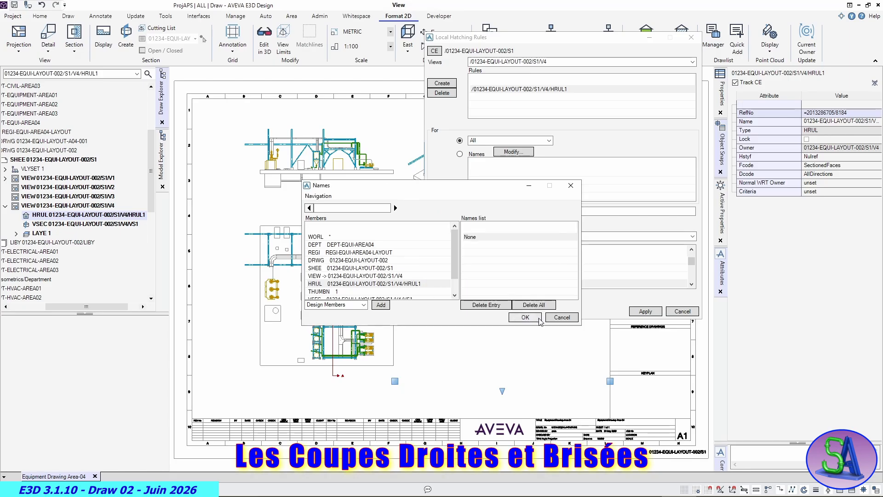
pyautogui.click(526, 317)
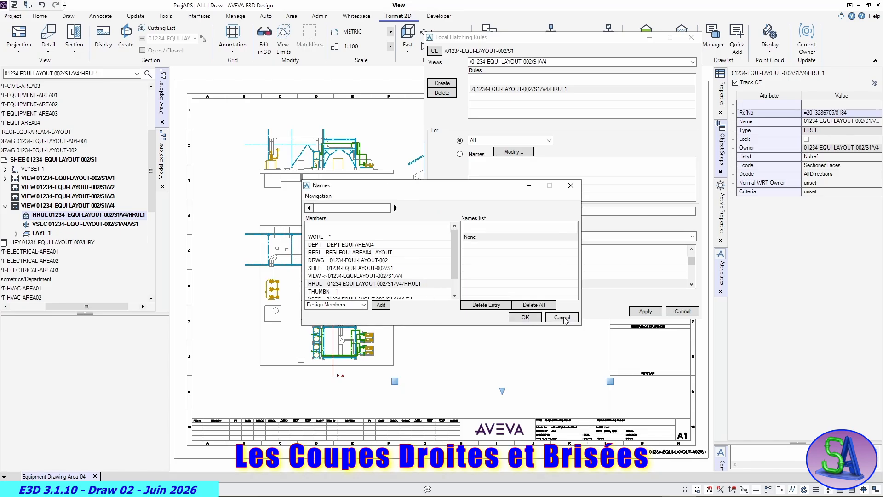
pyautogui.click(646, 311)
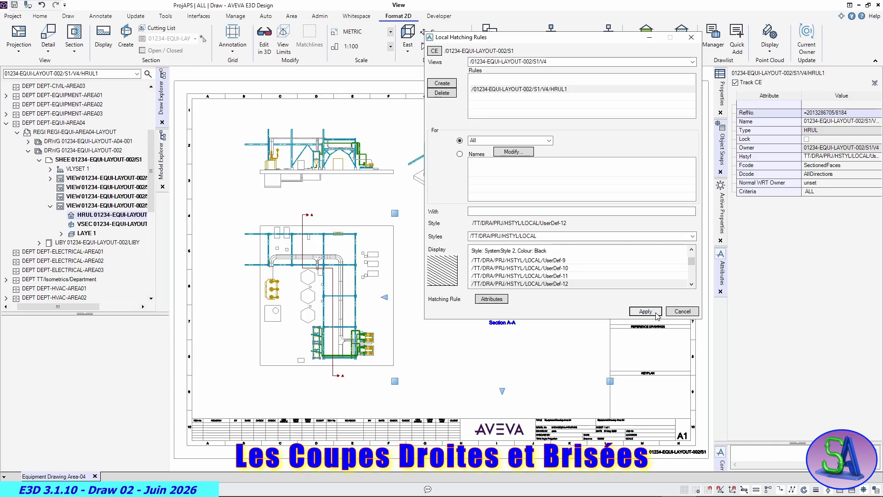
pyautogui.click(682, 311)
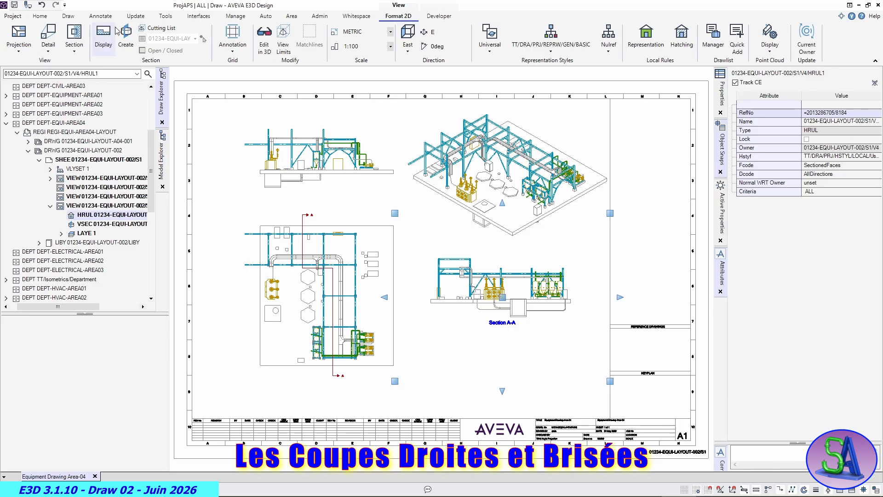
# - Run a full update of sheet 01234-EQUI-LAYOUT-002/S1 to draw the new hatching
pyautogui.click(136, 16)
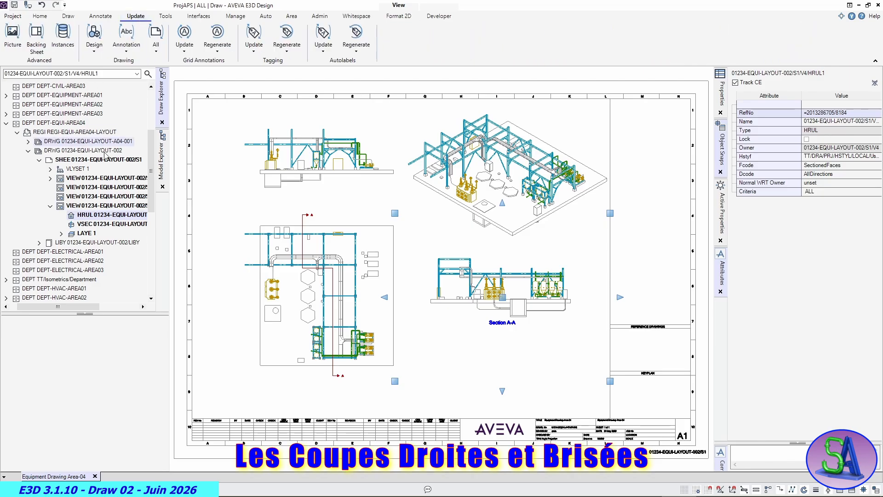
pyautogui.click(157, 46)
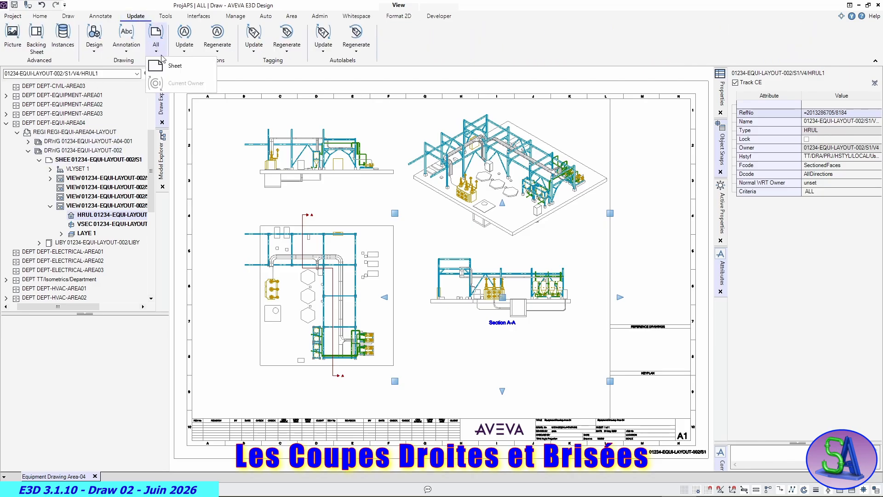
pyautogui.click(172, 66)
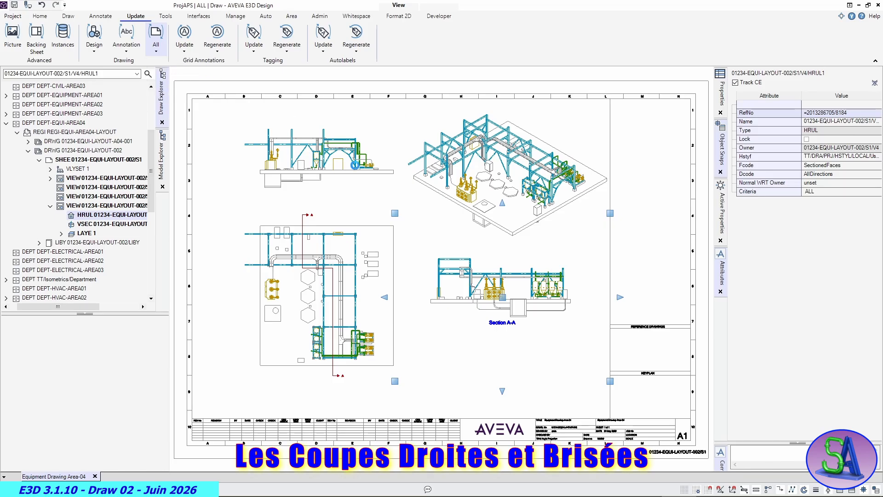
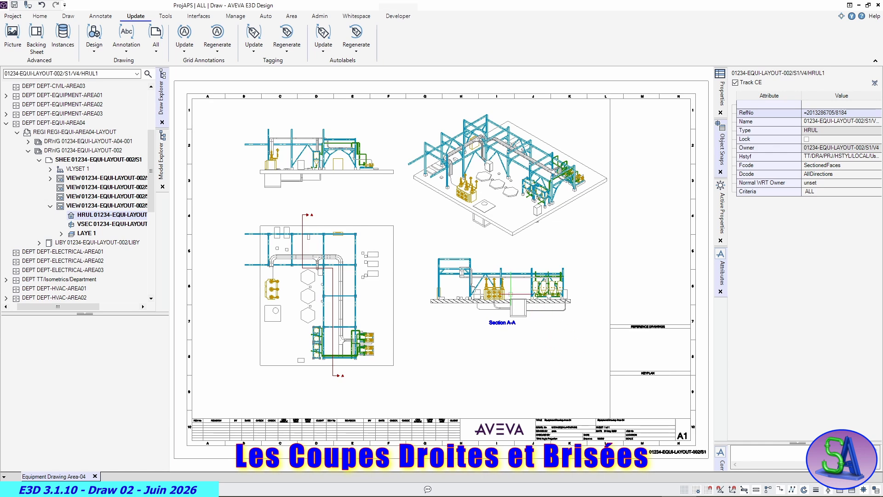
# - Inspect the hatching on the sectioned slab in the Section A-A view
pyautogui.scroll(4, 510, 292)
pyautogui.scroll(2, 509, 292)
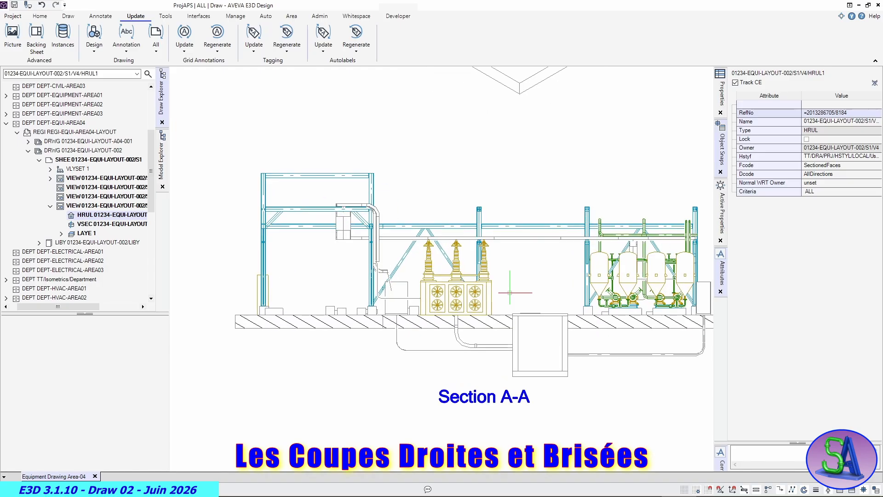
pyautogui.scroll(-1, 514, 296)
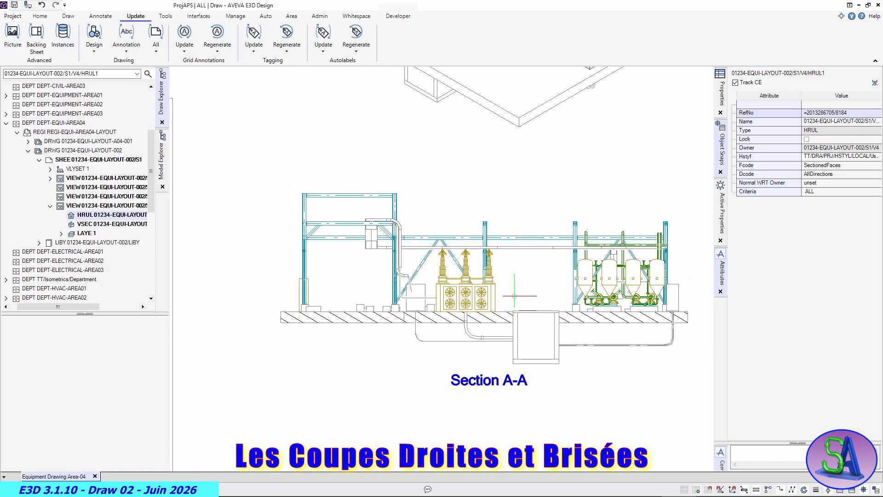
pyautogui.scroll(-5, 514, 295)
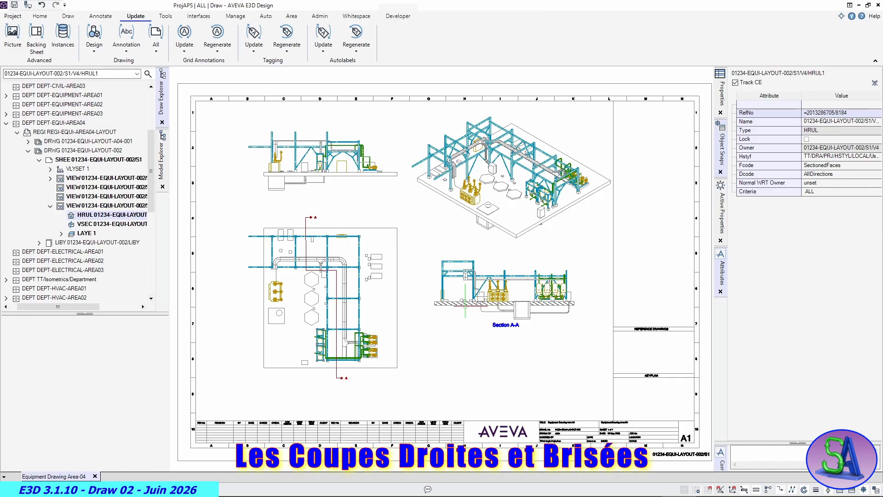
# - Set the Section A-A view direction to Iso 3 and examine the stepped cut in isometric
pyautogui.click(465, 302)
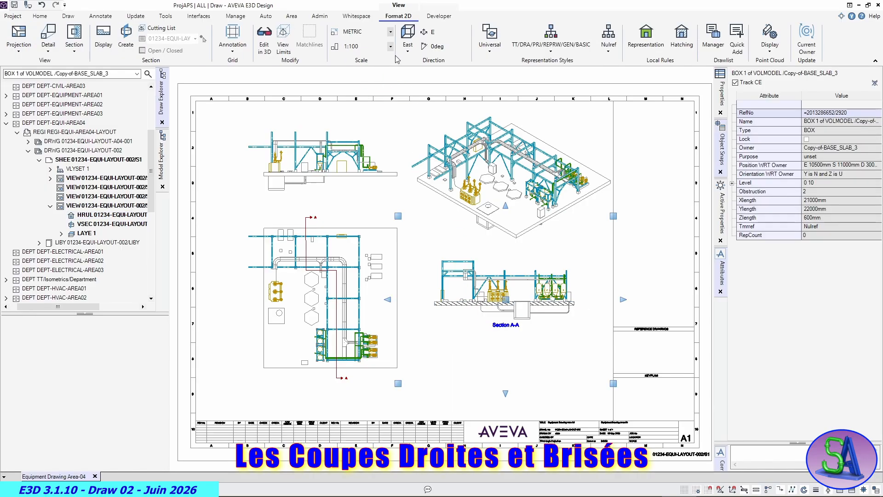
pyautogui.click(407, 47)
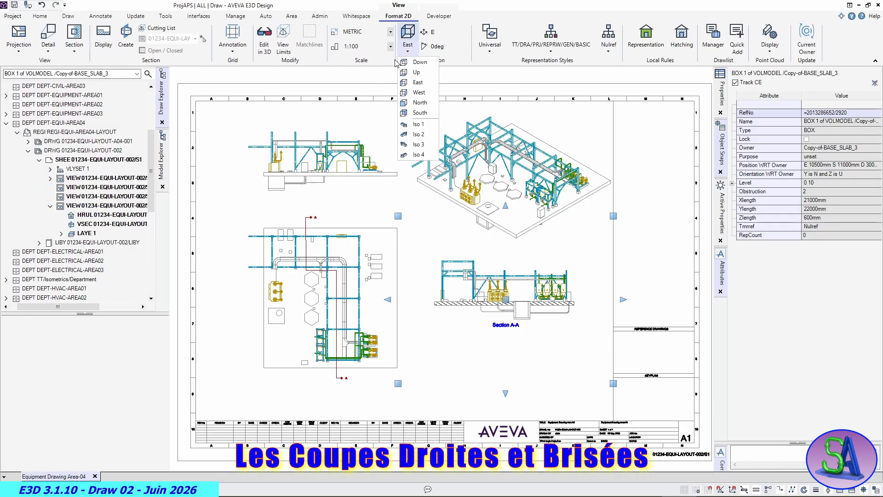
pyautogui.click(417, 145)
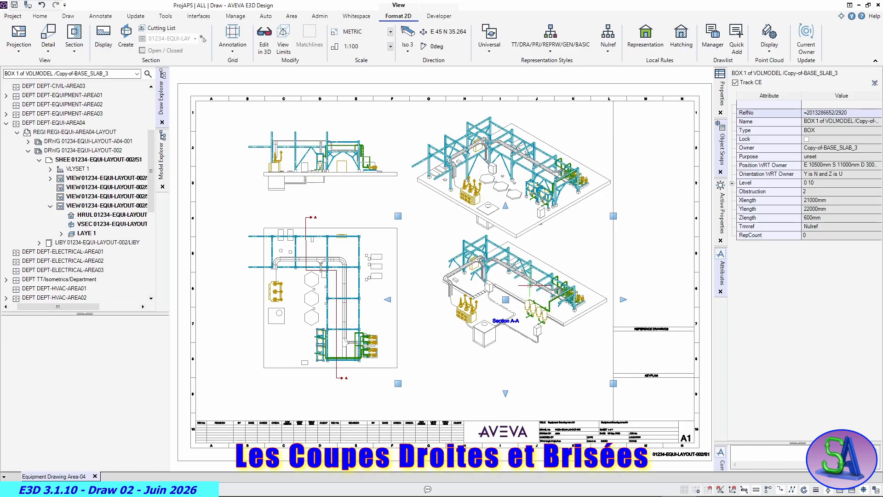
pyautogui.scroll(3, 483, 295)
pyautogui.scroll(3, 483, 294)
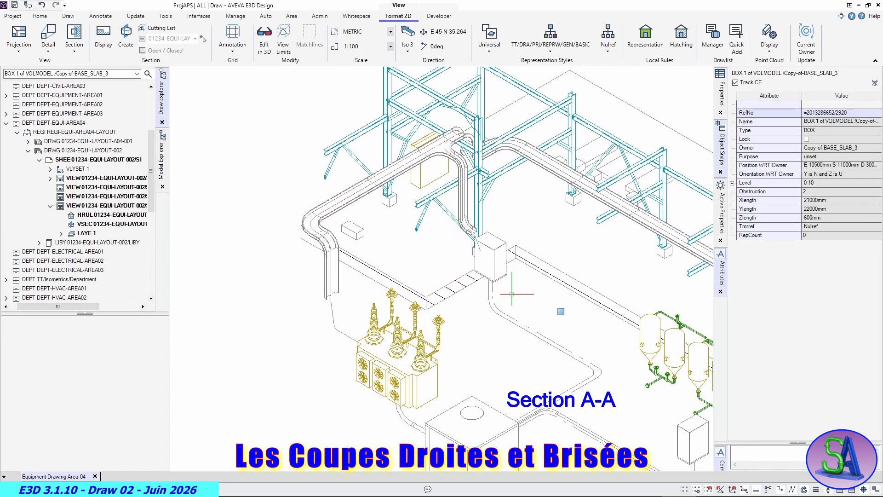
pyautogui.scroll(-5, 517, 293)
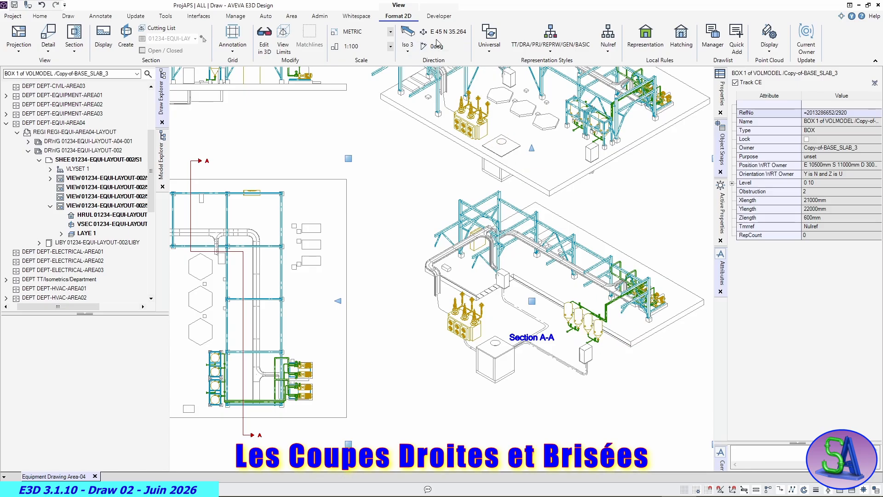
# - Switch the Section A-A view direction to Iso 4 and examine the cut from the other side
pyautogui.click(408, 45)
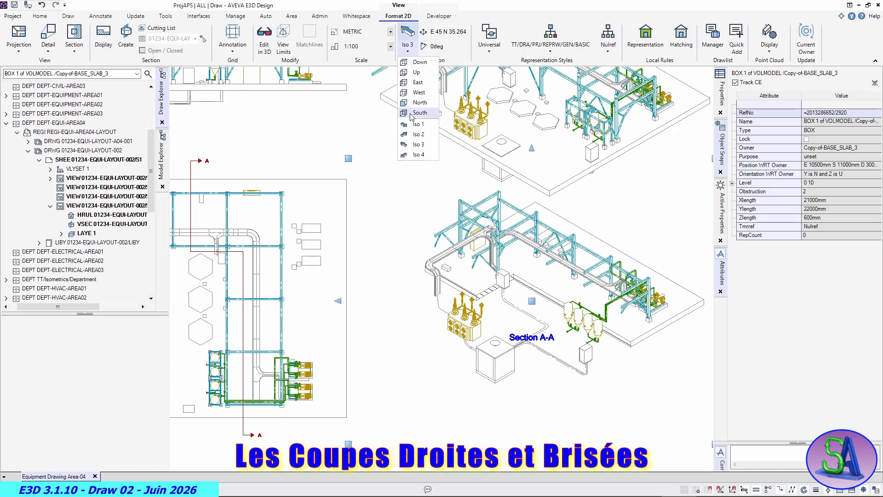
pyautogui.click(418, 155)
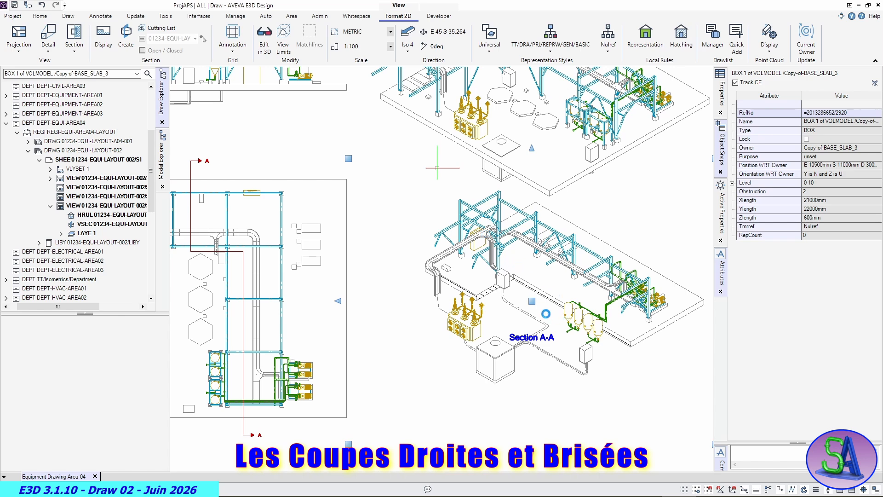
pyautogui.scroll(3, 520, 323)
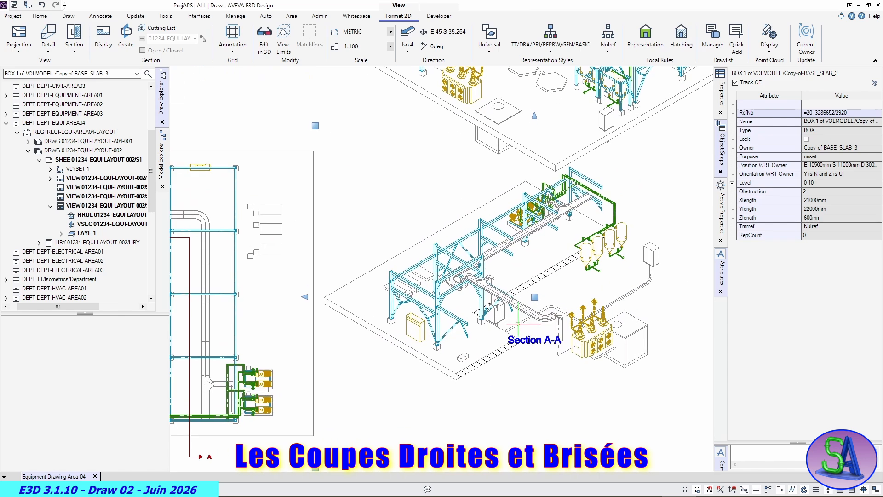
pyautogui.scroll(-4, 558, 389)
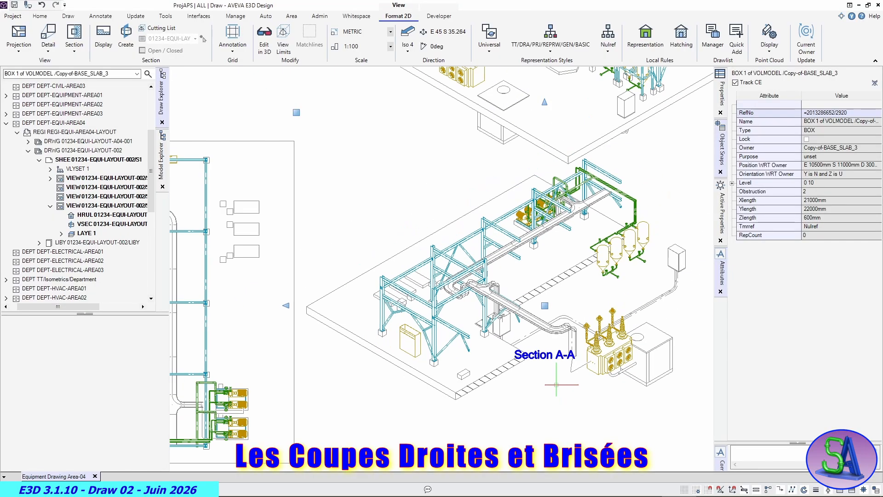
pyautogui.moveTo(526, 309); pyautogui.dragTo(510, 299, button='middle')
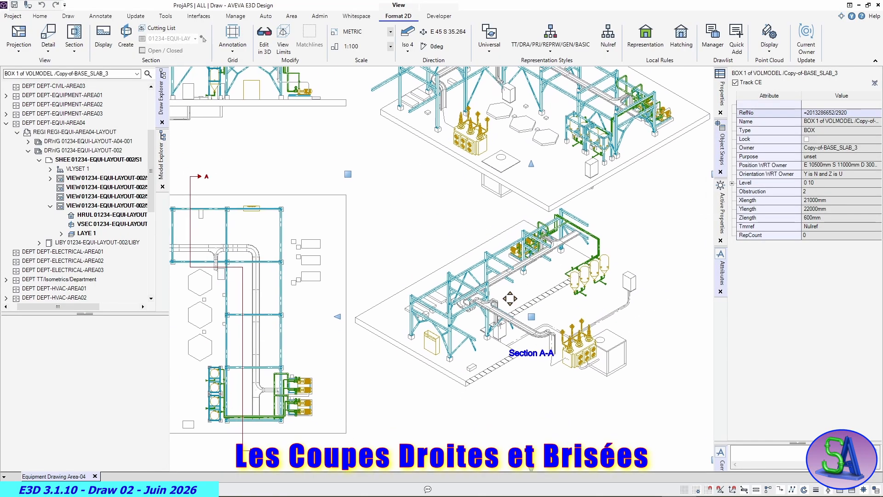
# - Restore the Section A-A view direction to East
pyautogui.click(407, 53)
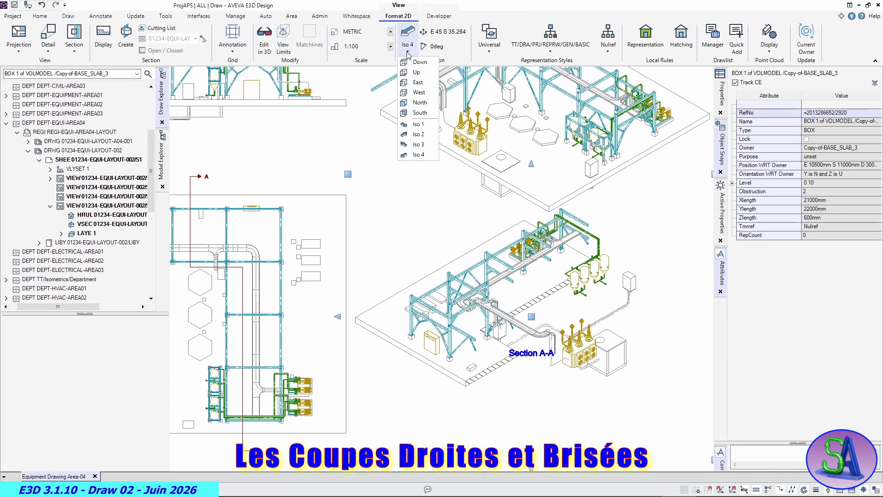
pyautogui.click(417, 82)
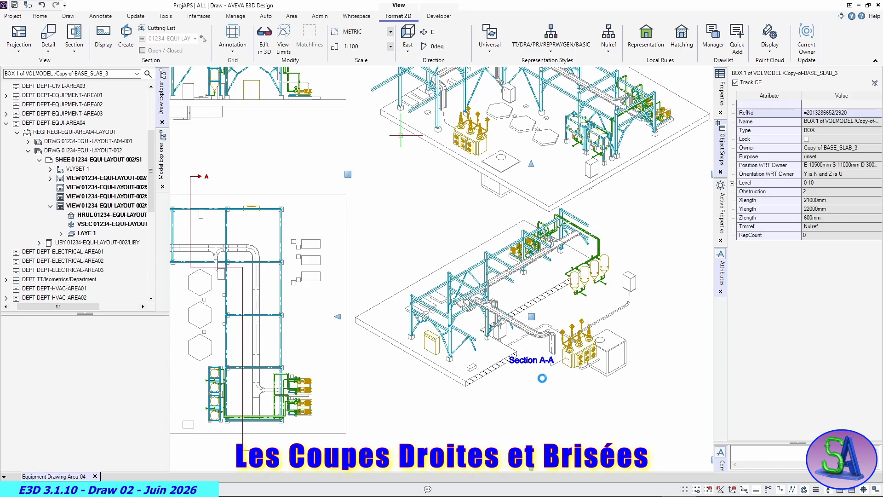
pyautogui.scroll(-3, 543, 377)
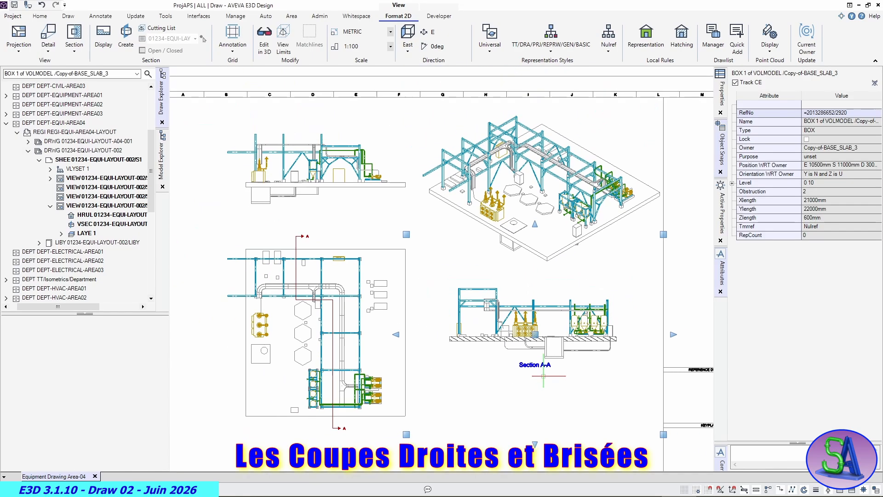
pyautogui.scroll(-2, 544, 376)
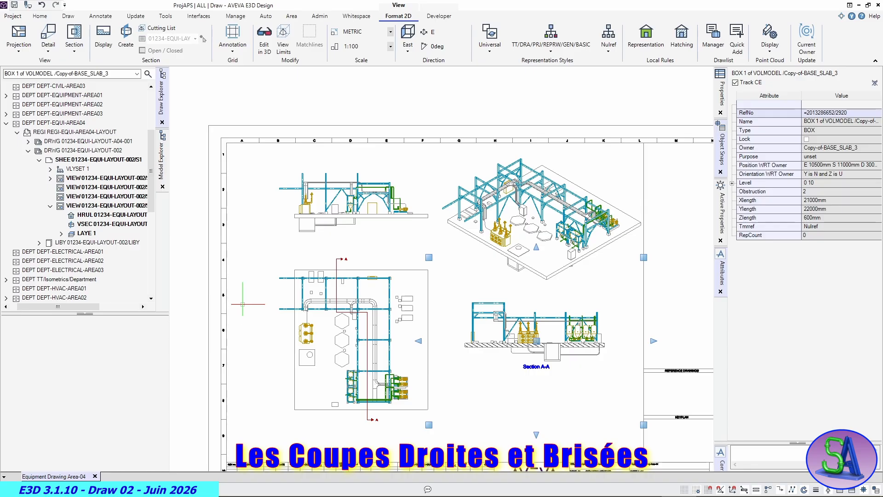
# - Deselect the view and save the work to the database with Unclaim All enabled
pyautogui.click(249, 367)
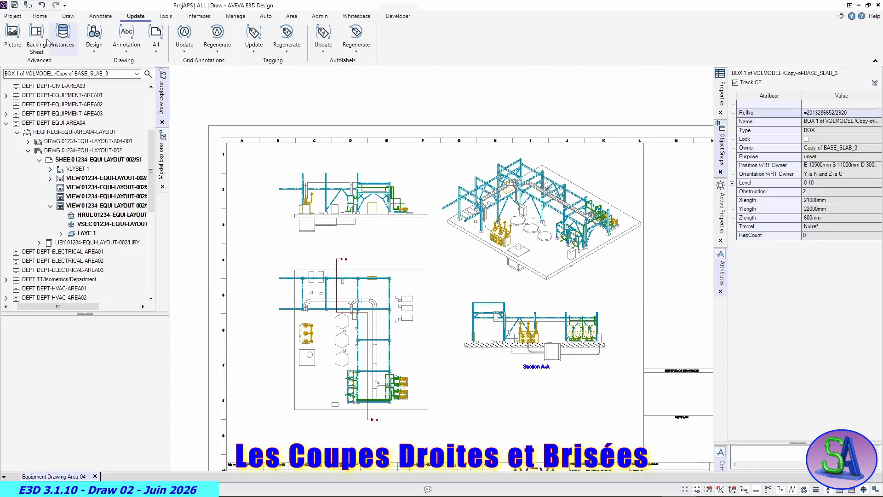
pyautogui.click(14, 5)
pyautogui.click(405, 263)
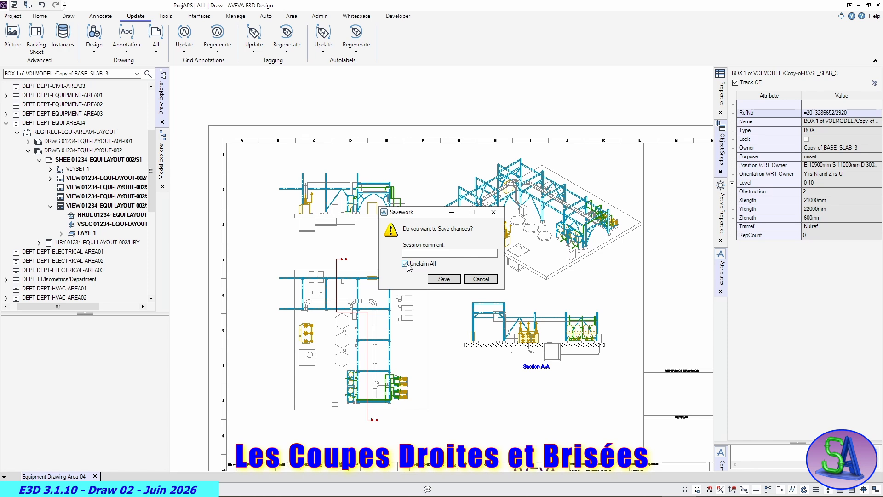
pyautogui.click(443, 280)
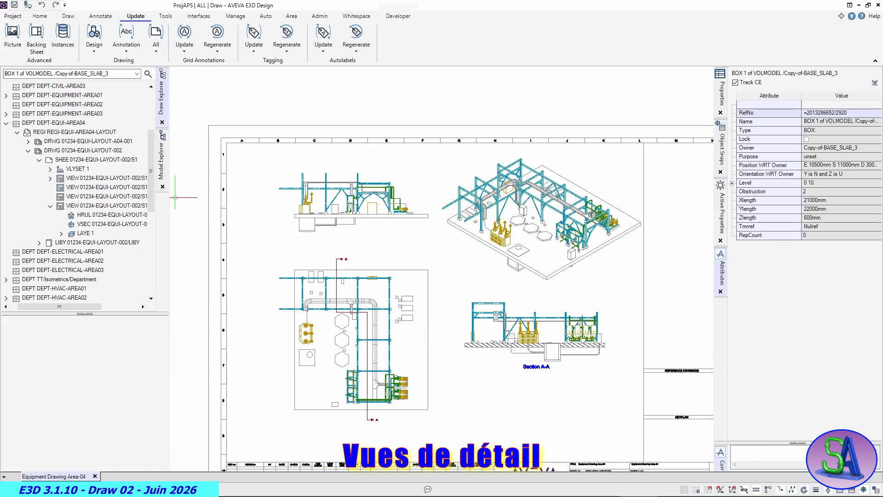
# - Start a Detail view on sheet 01234-EQUI-LAYOUT-002/S1 from plan view V1, framing the pumps and their piping at the structure's lower-right end
pyautogui.click(81, 160)
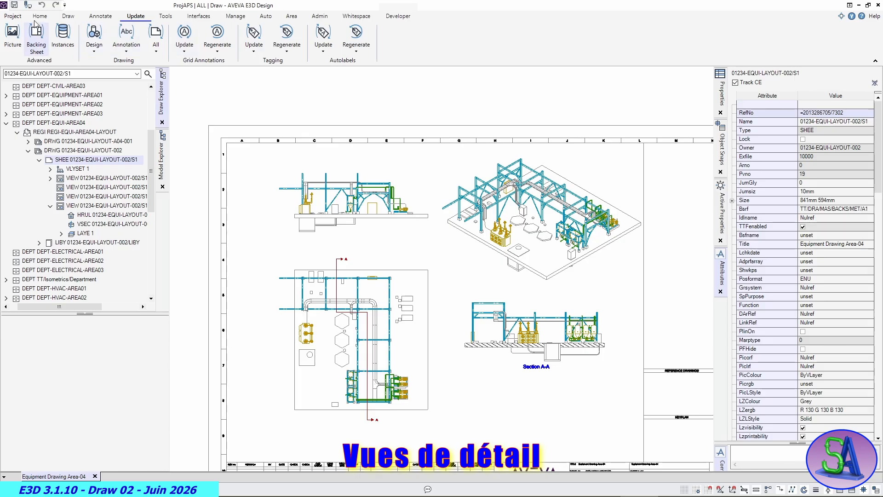
pyautogui.click(70, 19)
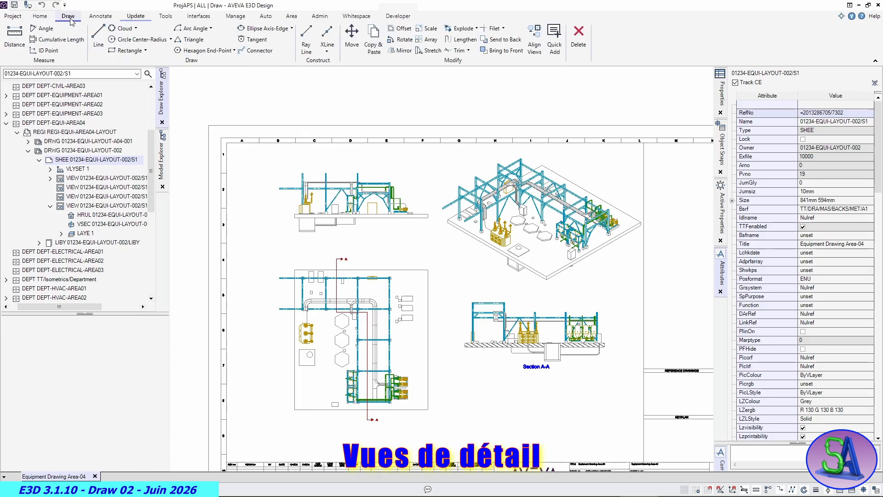
pyautogui.click(40, 16)
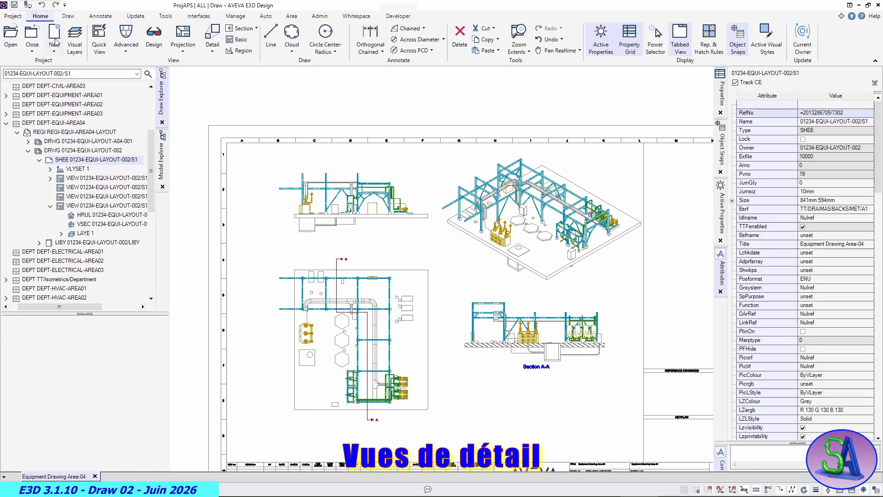
pyautogui.click(213, 46)
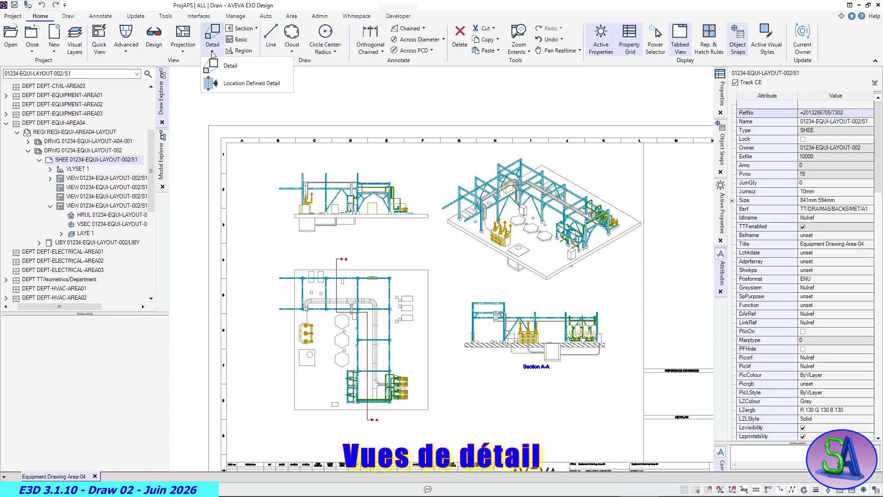
pyautogui.click(210, 67)
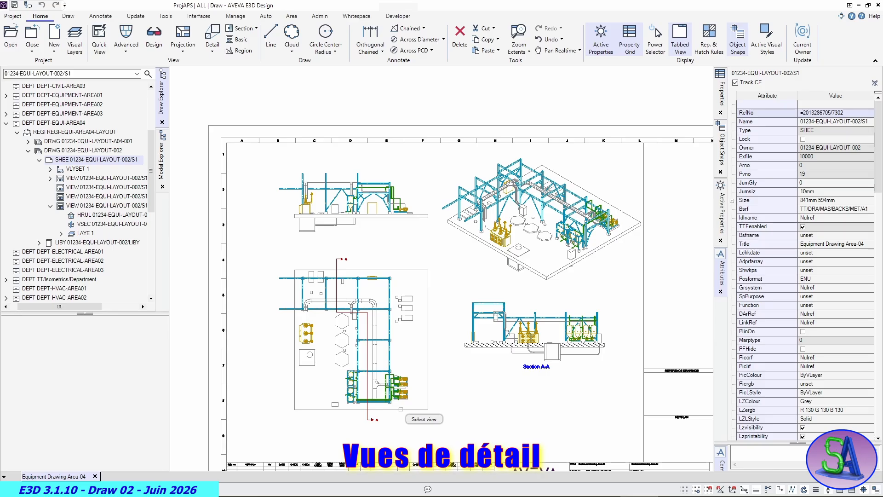
pyautogui.click(400, 408)
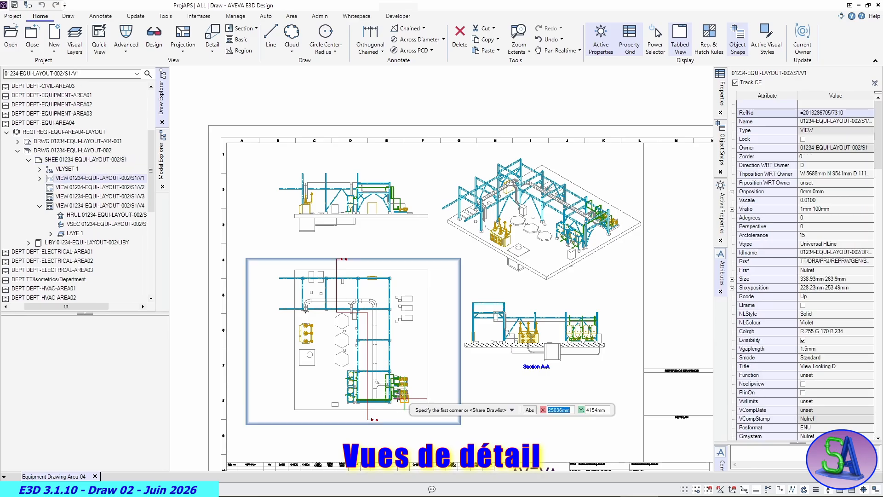
pyautogui.scroll(4, 421, 403)
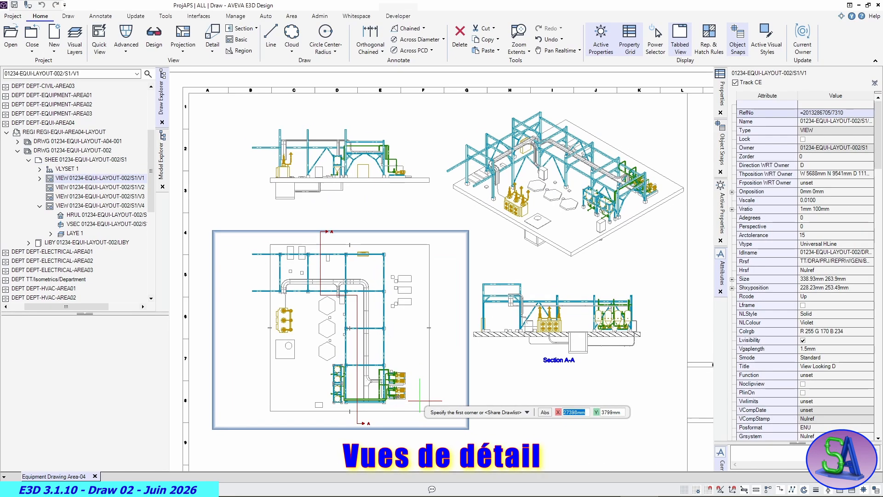
pyautogui.scroll(2, 419, 401)
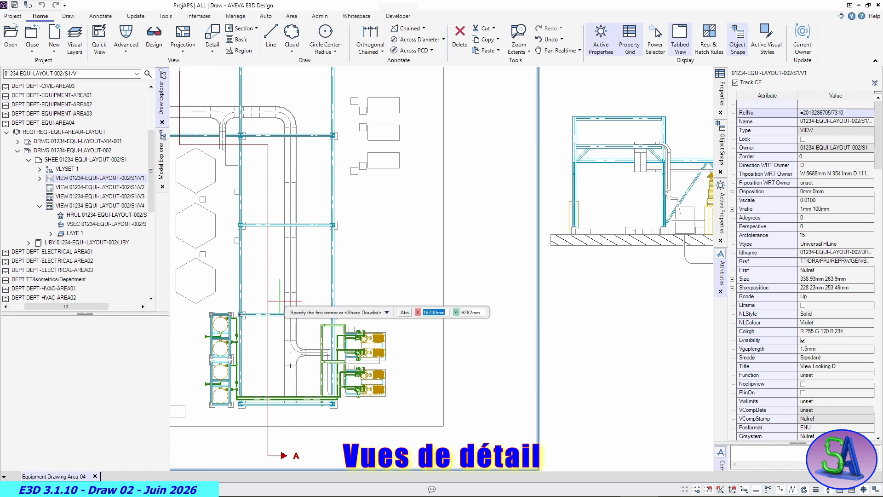
pyautogui.click(311, 304)
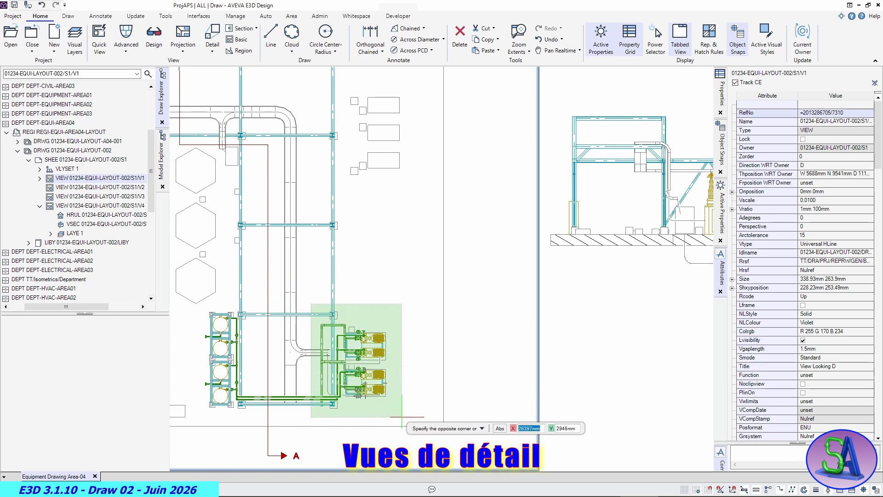
pyautogui.click(402, 417)
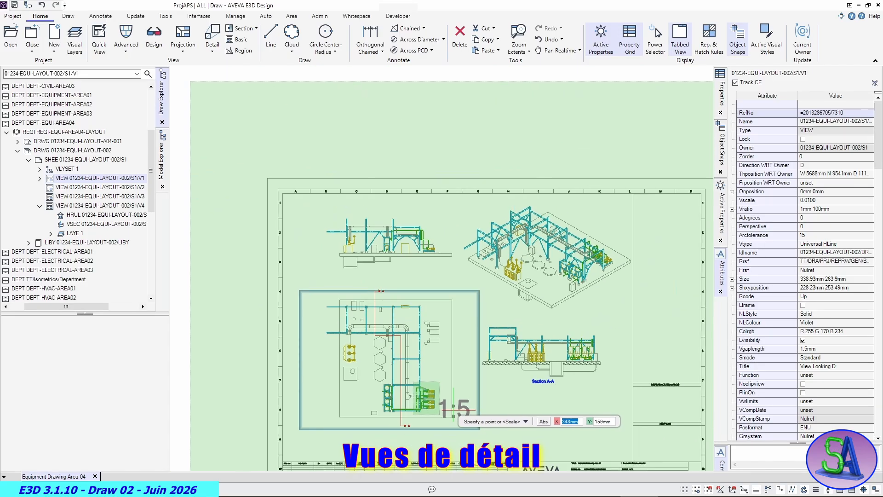
# - Set the scale of the detail view being placed to 1:25
pyautogui.scroll(-3, 479, 410)
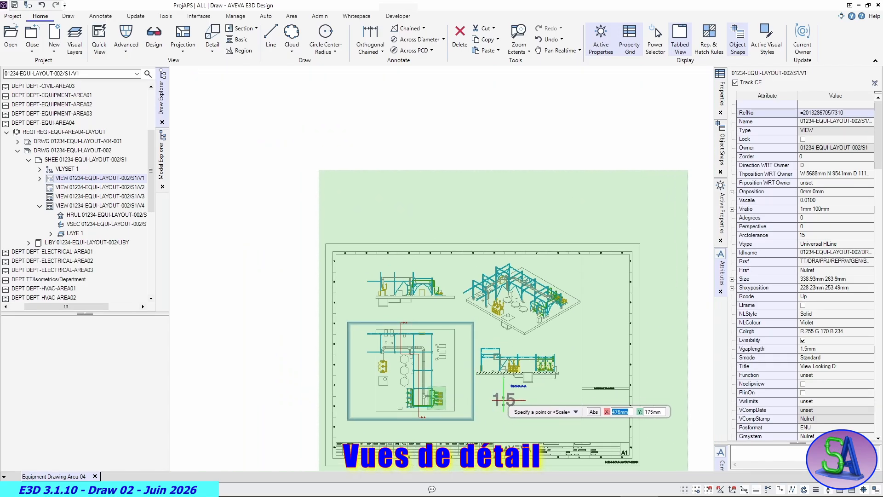
pyautogui.press('Down')
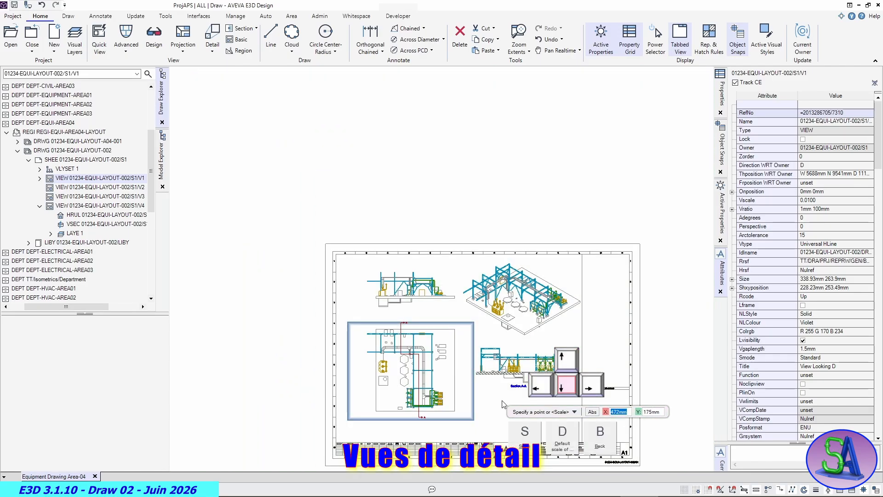
pyautogui.click(525, 432)
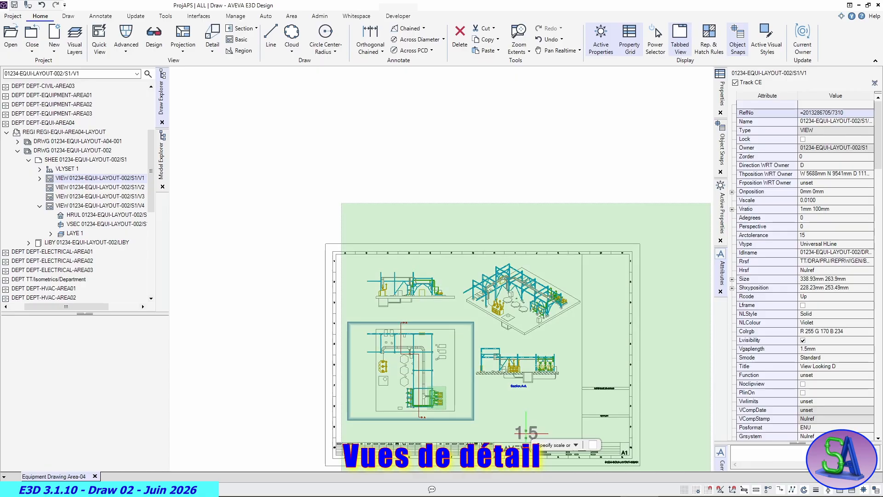
pyautogui.moveTo(526, 424); pyautogui.dragTo(455, 269, button='middle')
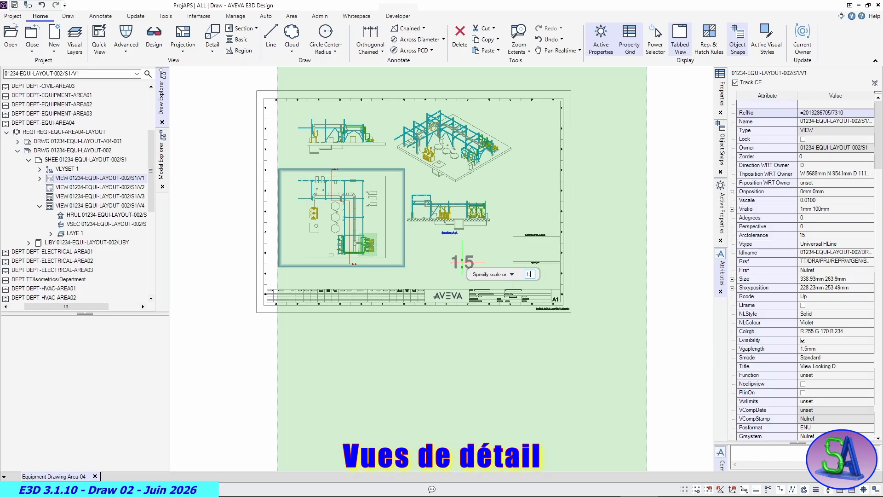
pyautogui.press('Return')
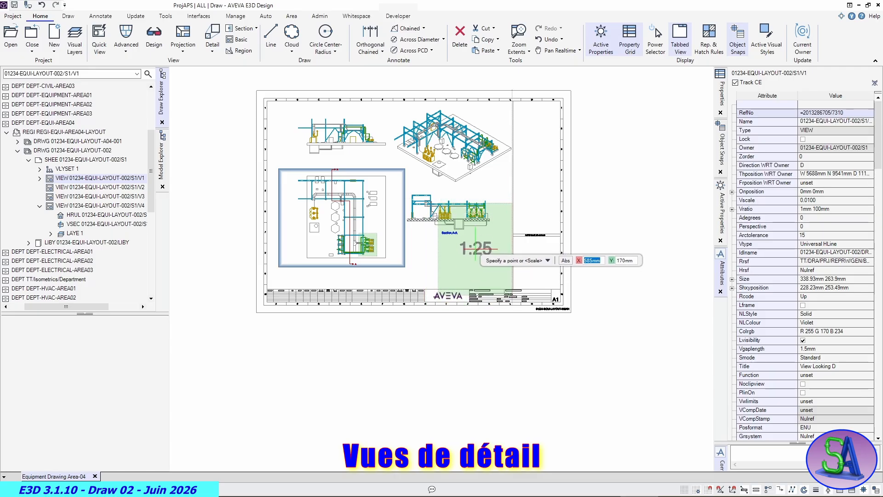
# - Change the scale of the detail view being placed to 1:50 and place it on the sheet beneath Section A-A
pyautogui.rightClick(467, 249)
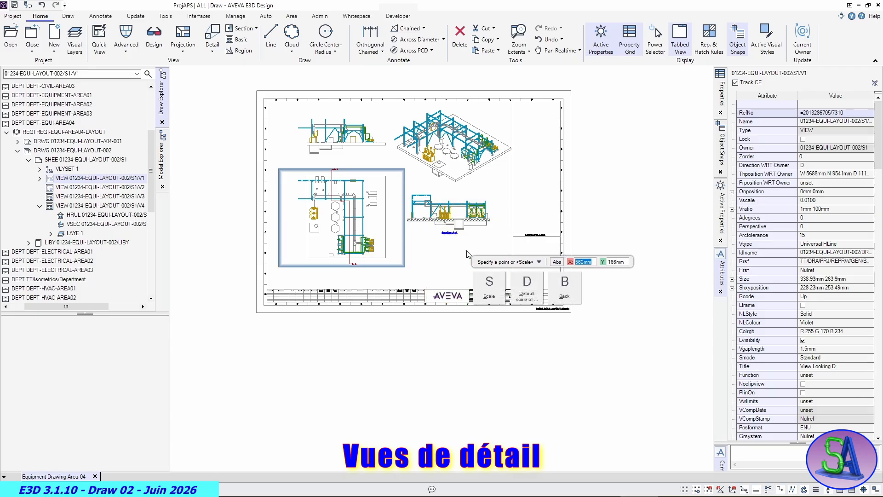
pyautogui.click(489, 285)
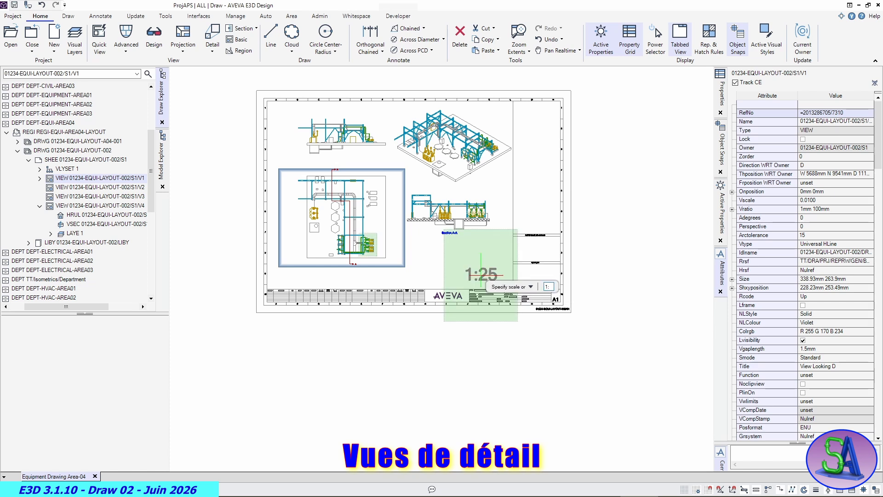
pyautogui.write('1:50')
pyautogui.press('Return')
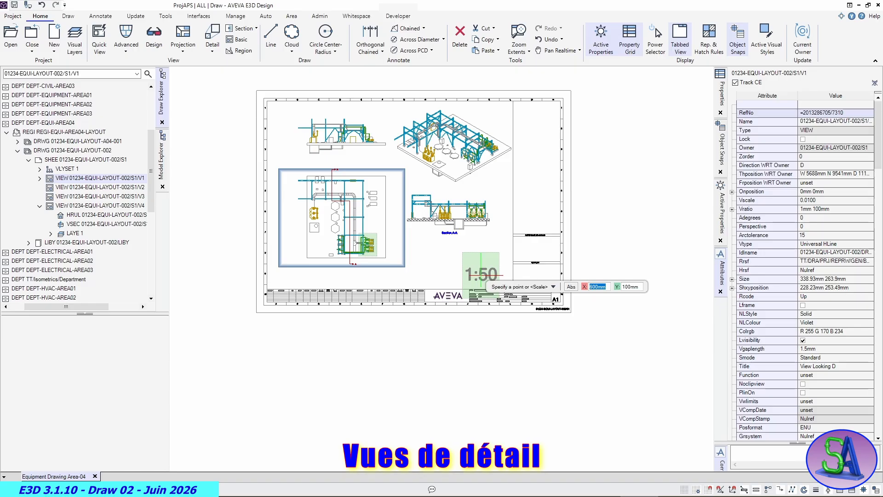
pyautogui.click(434, 259)
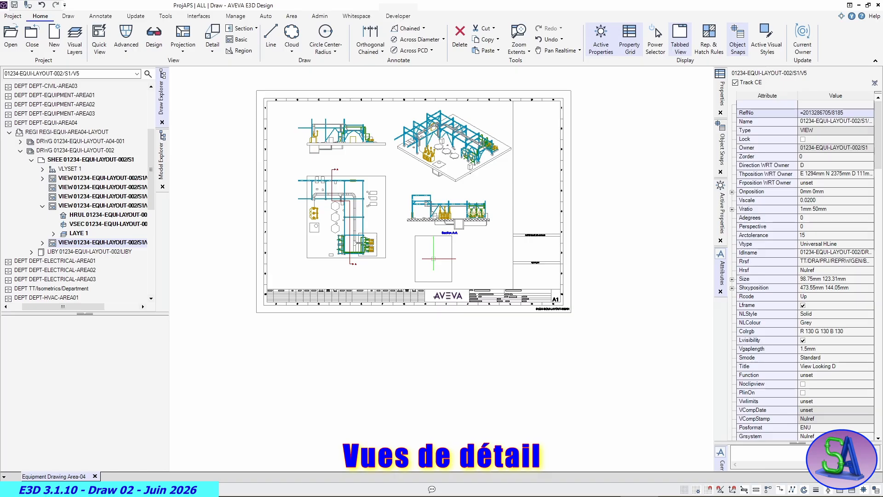
# - Move the 1:50 detail view about 53 mm left on the sheet, keeping it beneath Section A-A, and deselect it
pyautogui.scroll(4, 432, 267)
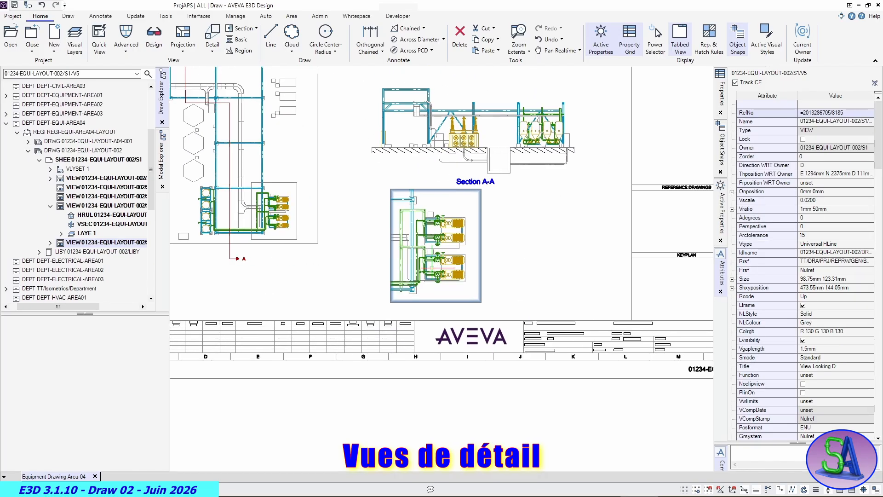
pyautogui.scroll(5, 432, 268)
pyautogui.scroll(-4, 432, 270)
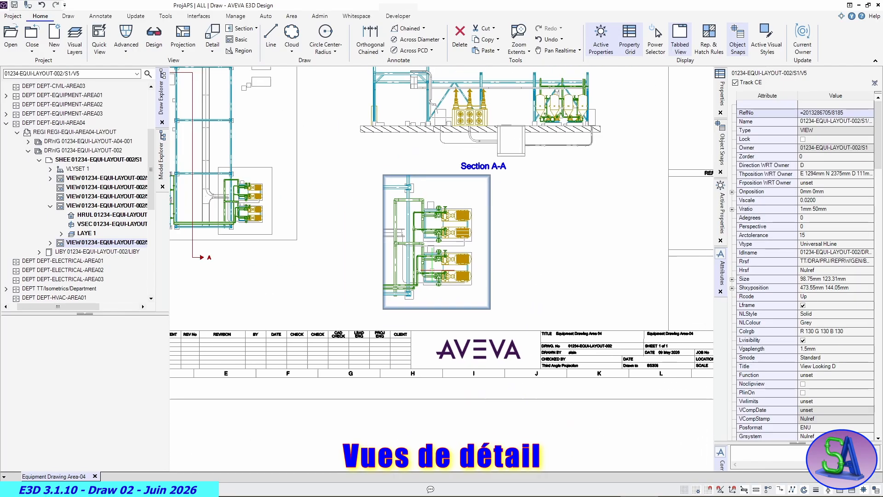
pyautogui.scroll(-2, 432, 270)
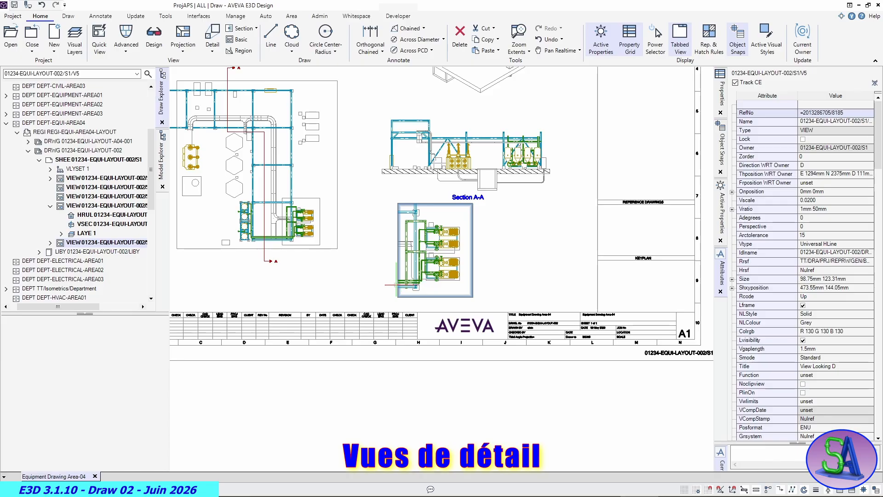
pyautogui.click(435, 250)
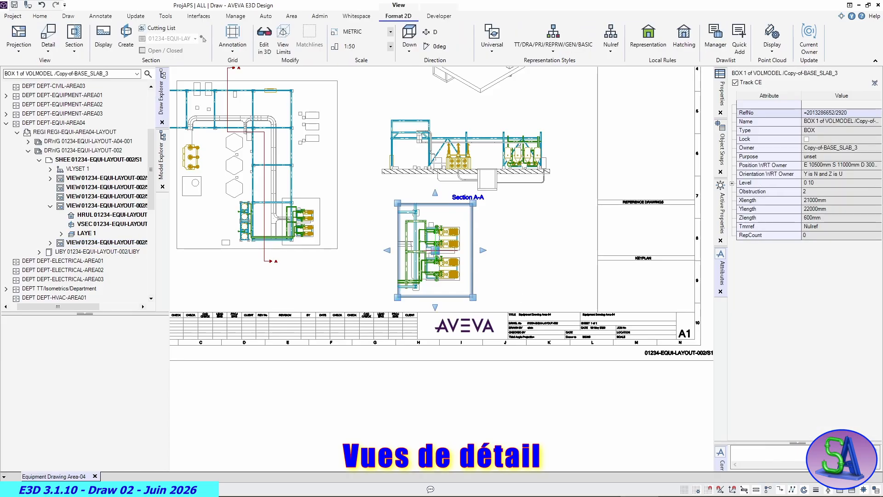
pyautogui.click(436, 251)
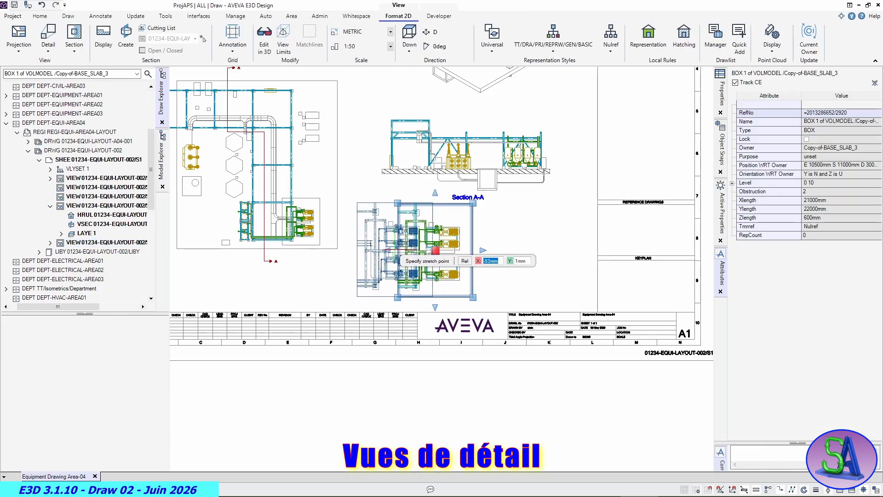
pyautogui.click(395, 251)
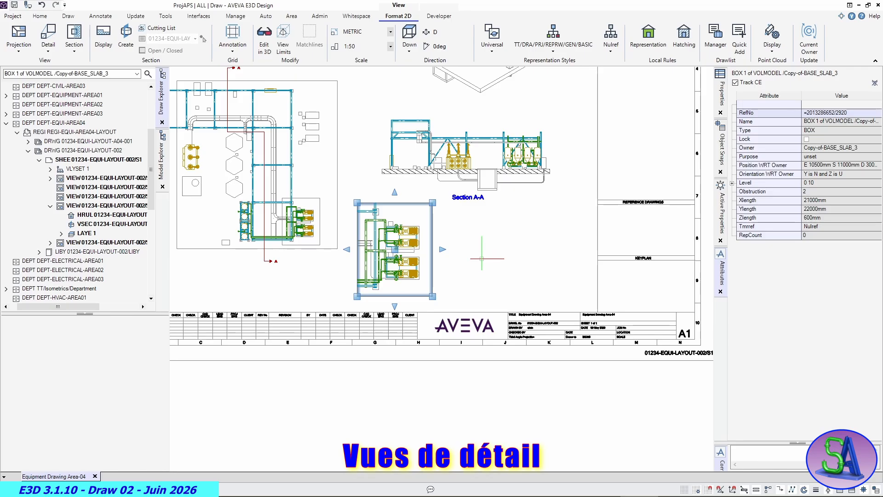
pyautogui.scroll(-4, 482, 258)
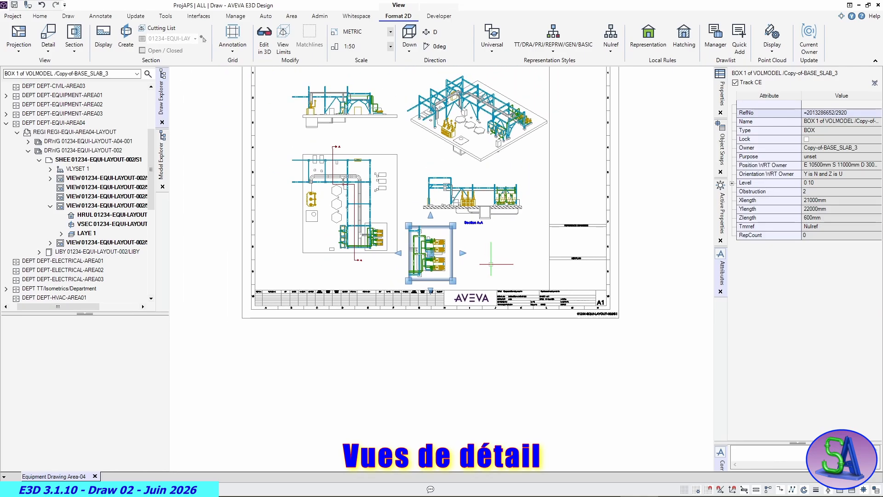
pyautogui.press('Escape')
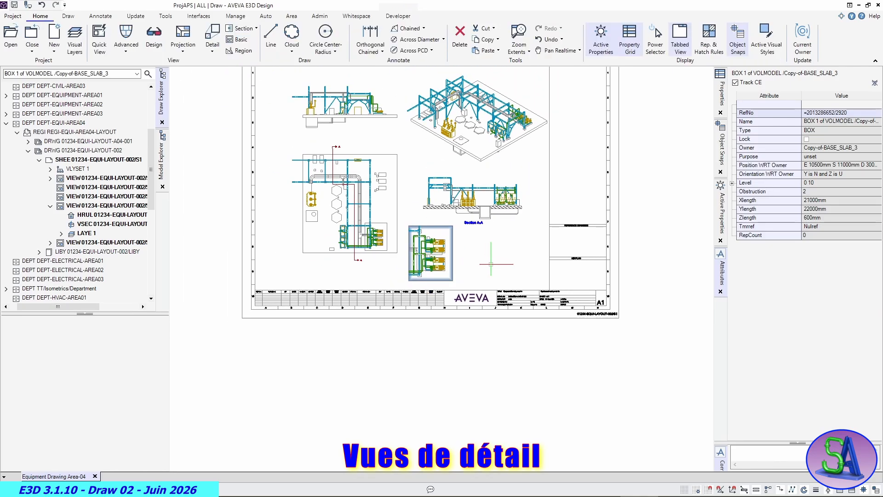
pyautogui.click(491, 264)
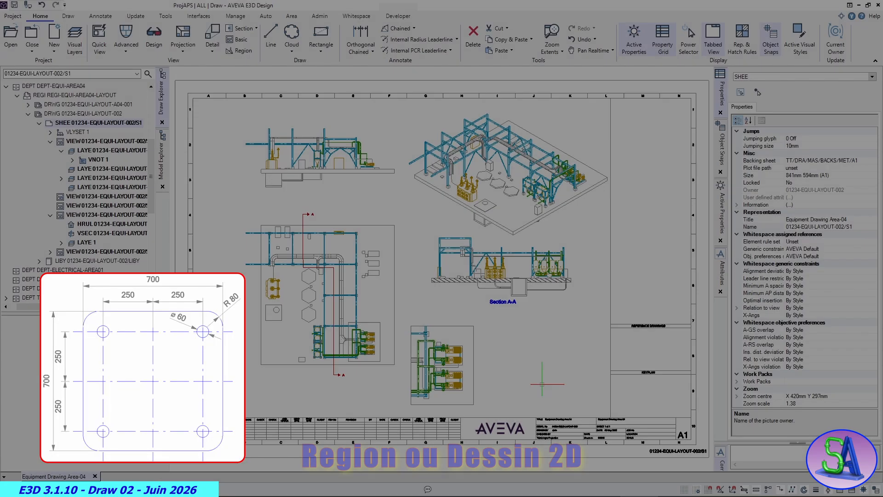
# - Create a rectangular 2D region in the free sheet area beneath Section A-A, beside the detail view, and specify its scale
pyautogui.scroll(3, 534, 368)
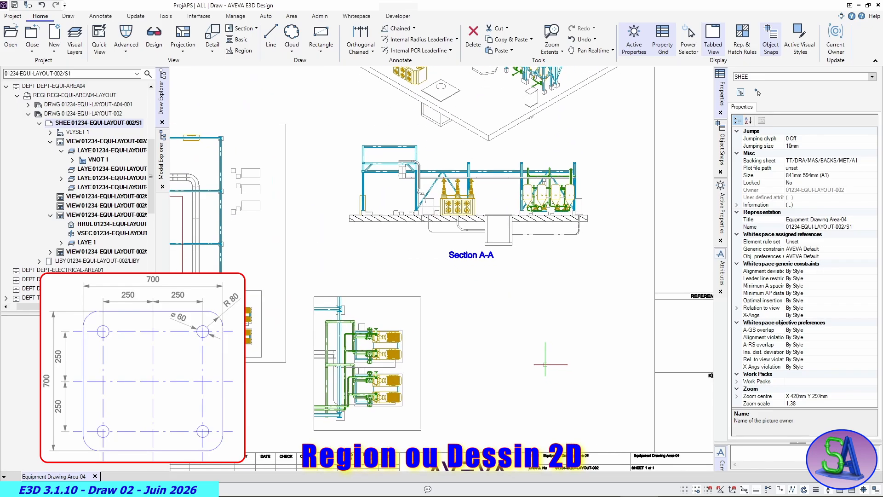
pyautogui.scroll(-2, 446, 283)
pyautogui.scroll(4, 437, 276)
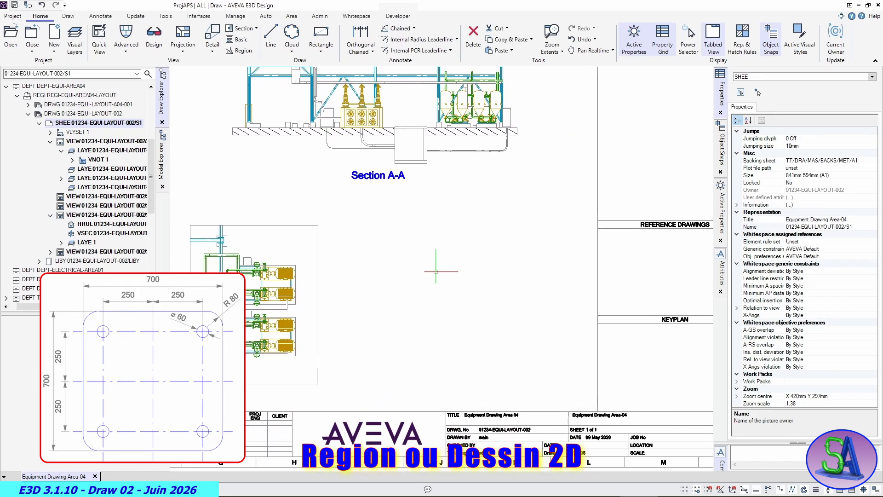
pyautogui.scroll(1, 436, 271)
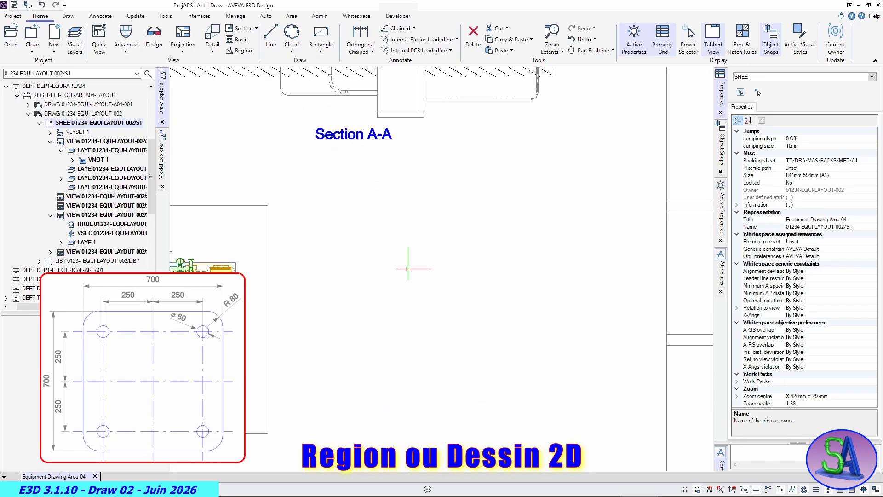
pyautogui.click(239, 52)
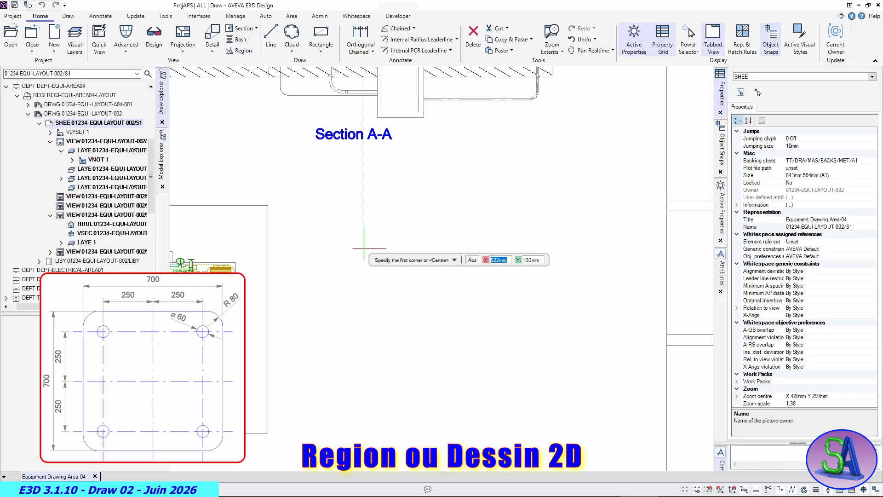
pyautogui.click(323, 172)
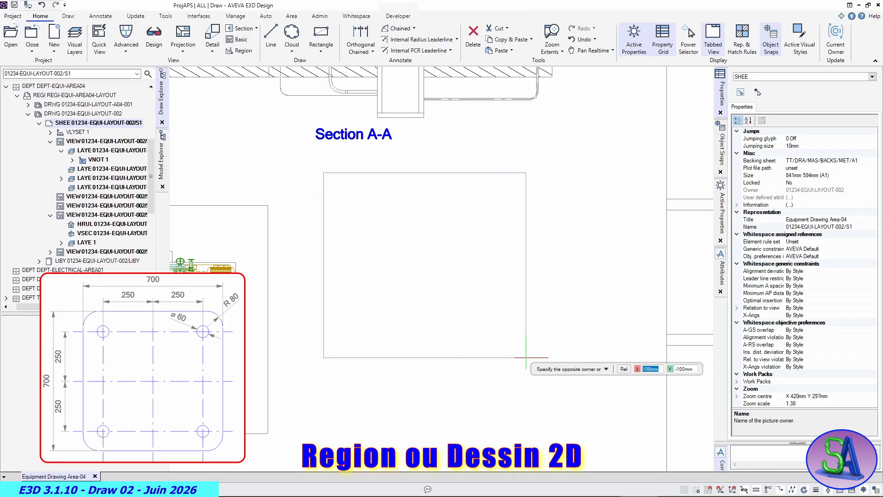
pyautogui.click(640, 450)
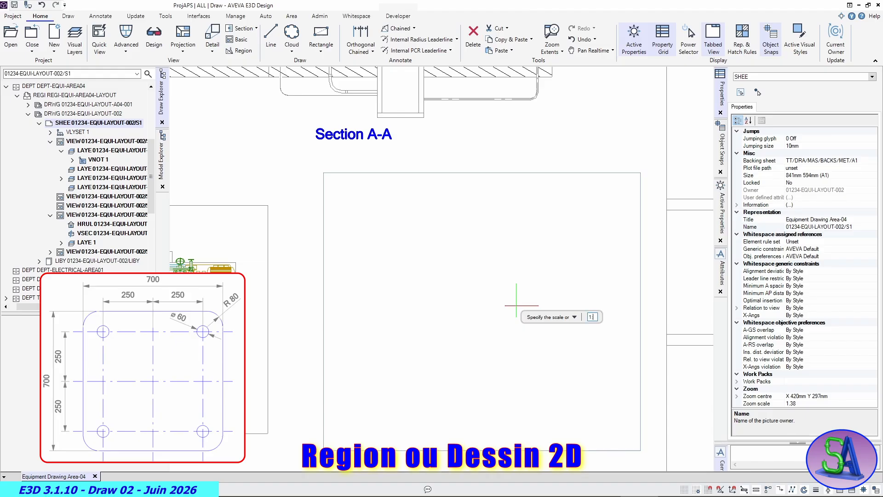
pyautogui.press('Return')
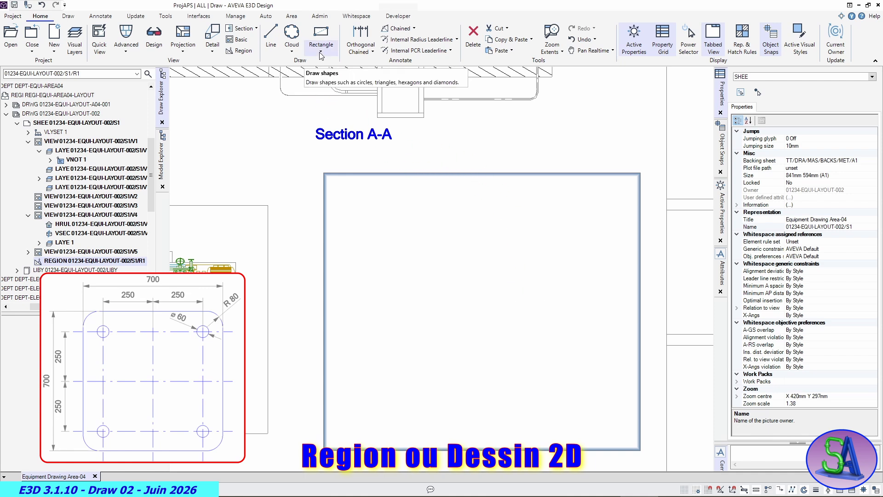
# - Draw a horizontal line 800 mm long at 0 degrees inside the new region
pyautogui.click(271, 38)
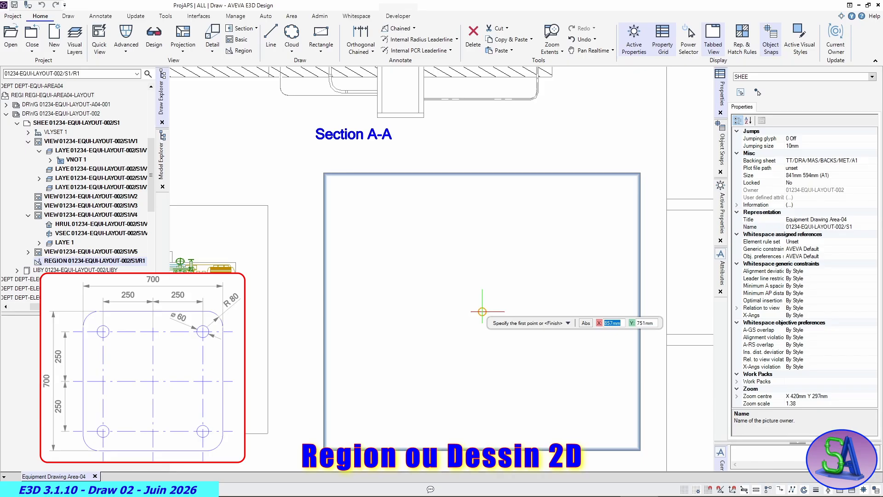
pyautogui.click(369, 312)
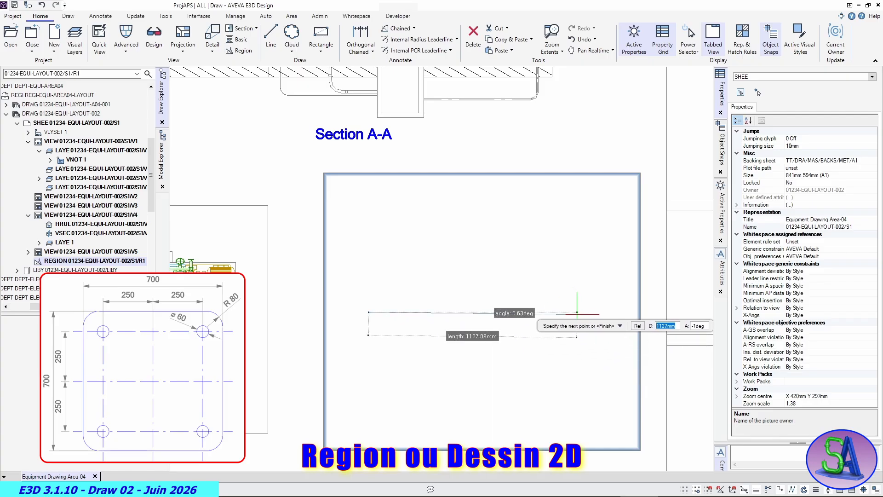
pyautogui.write('80')
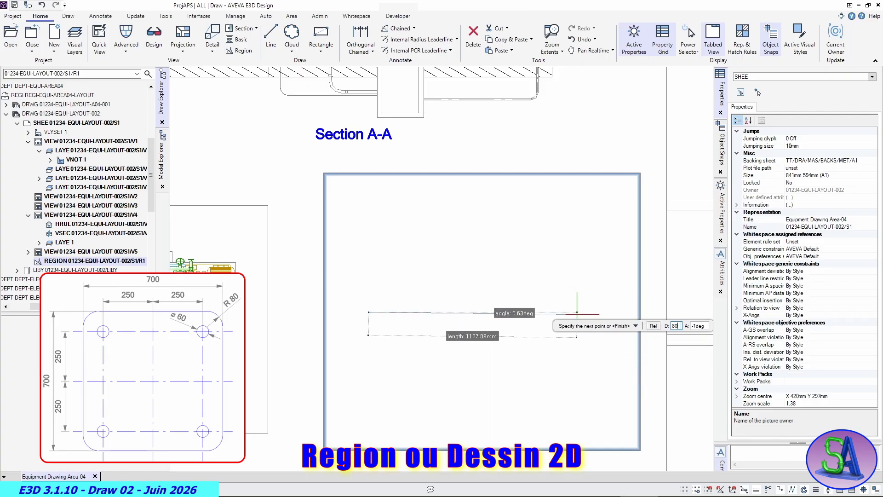
pyautogui.write('0')
pyautogui.press('Tab')
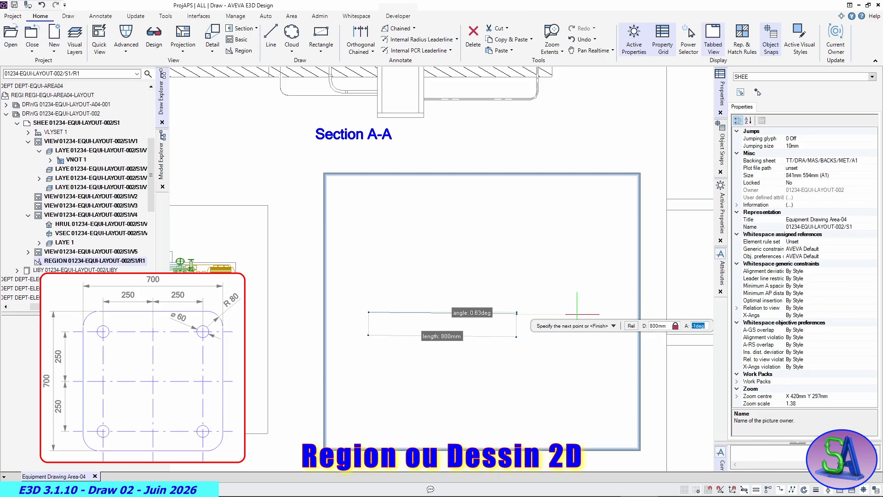
pyautogui.write('0')
pyautogui.press('Tab')
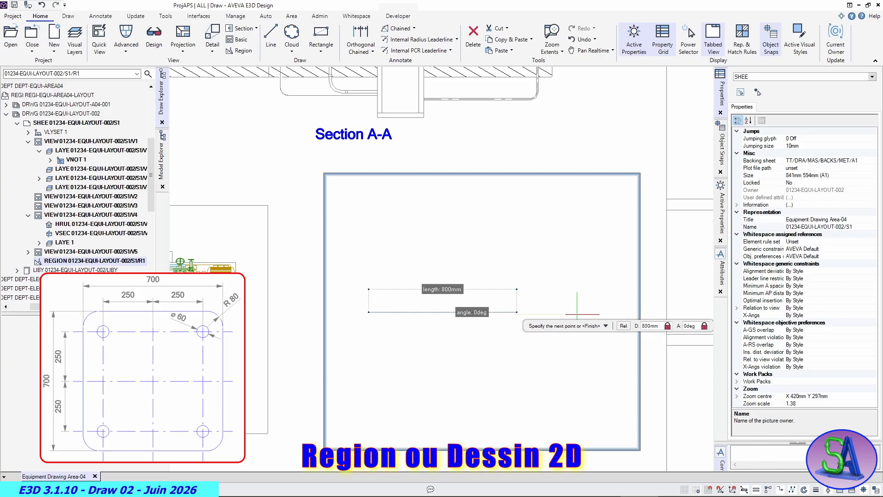
pyautogui.press('Return')
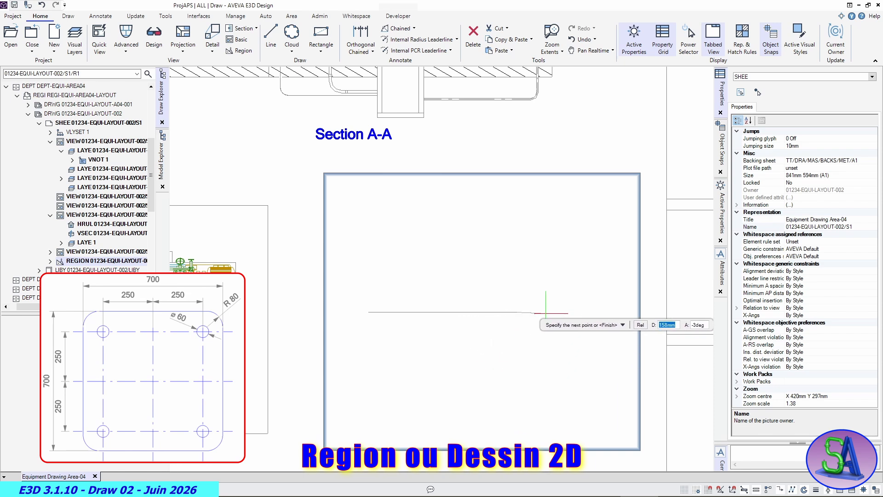
pyautogui.press('Escape')
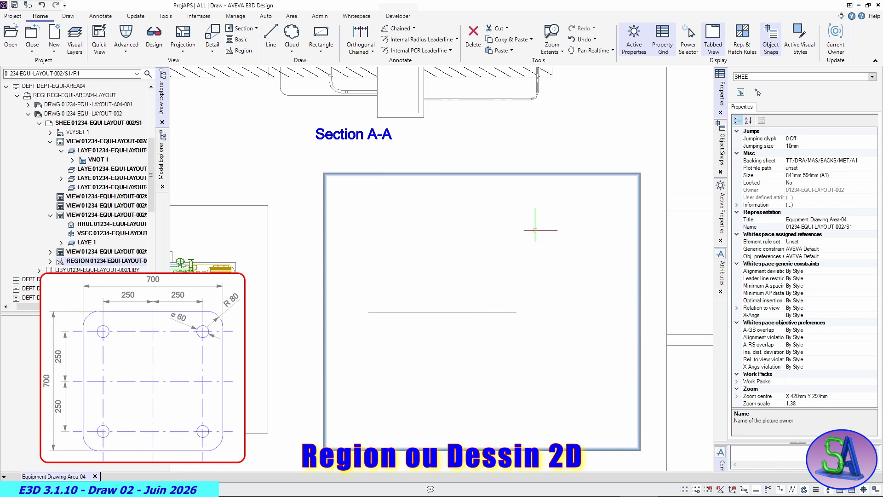
# - Move the horizontal line by its midpoint about 312 mm right and 42 mm down within the region, and deselect it
pyautogui.click(469, 313)
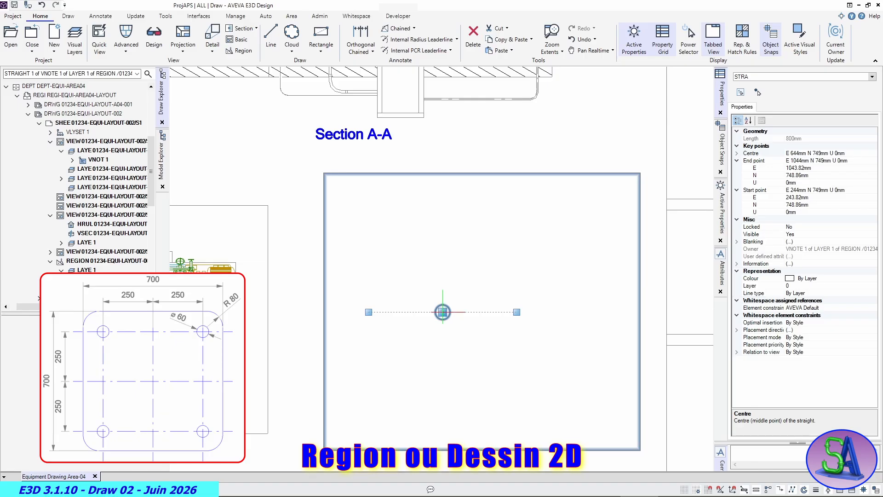
pyautogui.click(443, 312)
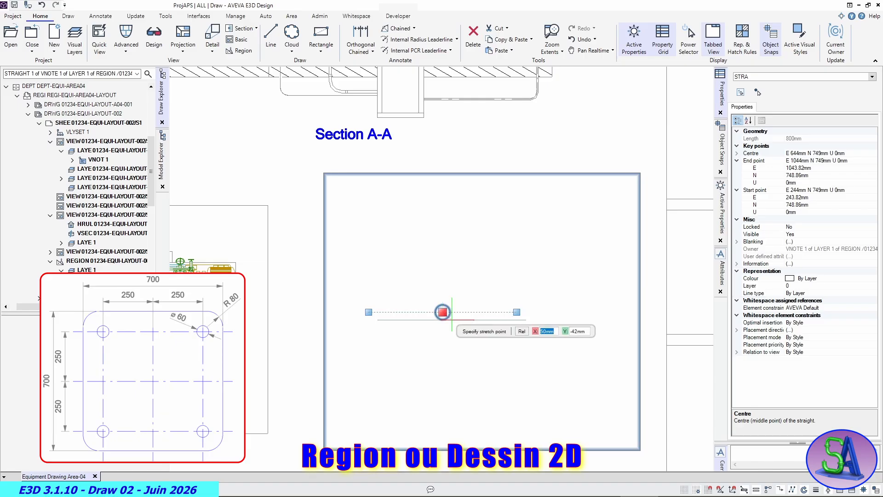
pyautogui.click(500, 320)
pyautogui.press('Escape')
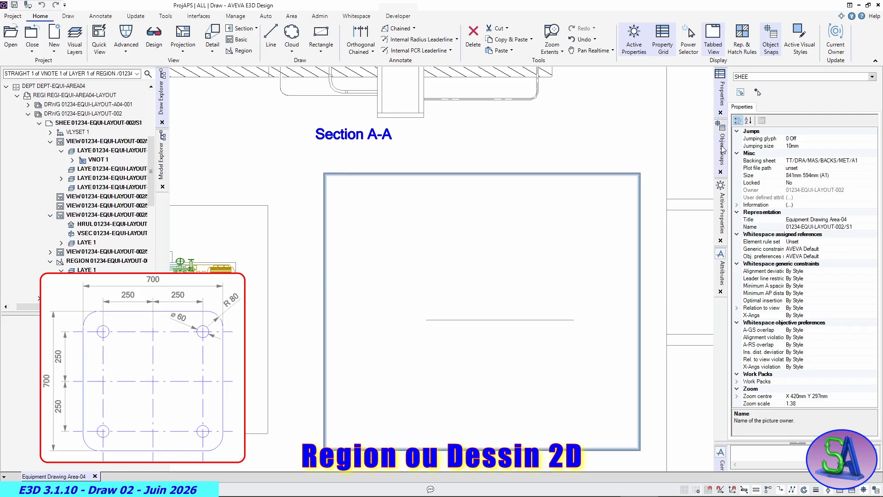
# - Draw an 800 mm line at 90 degrees starting from the midpoint of the horizontal line in the region
pyautogui.moveTo(722, 168)
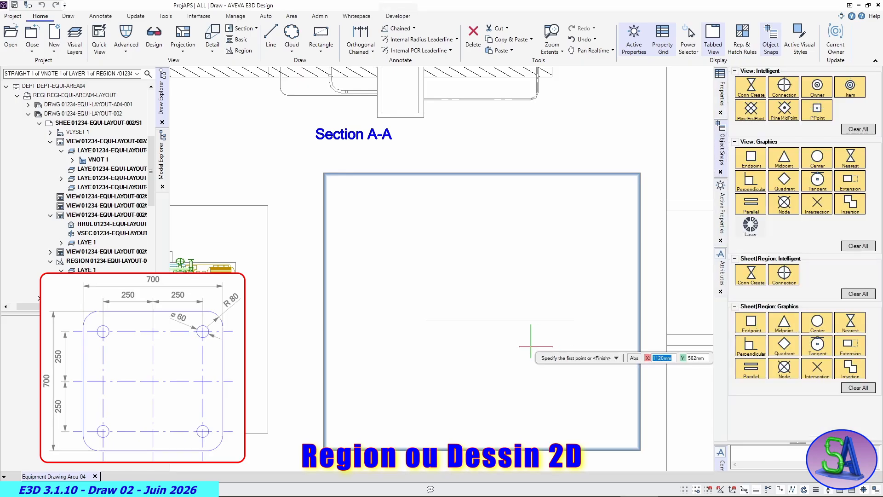
pyautogui.click(500, 320)
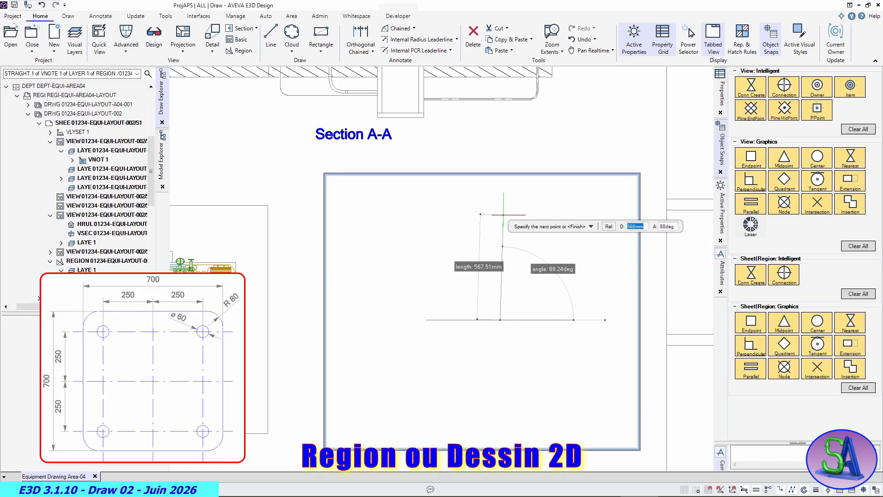
pyautogui.write('800')
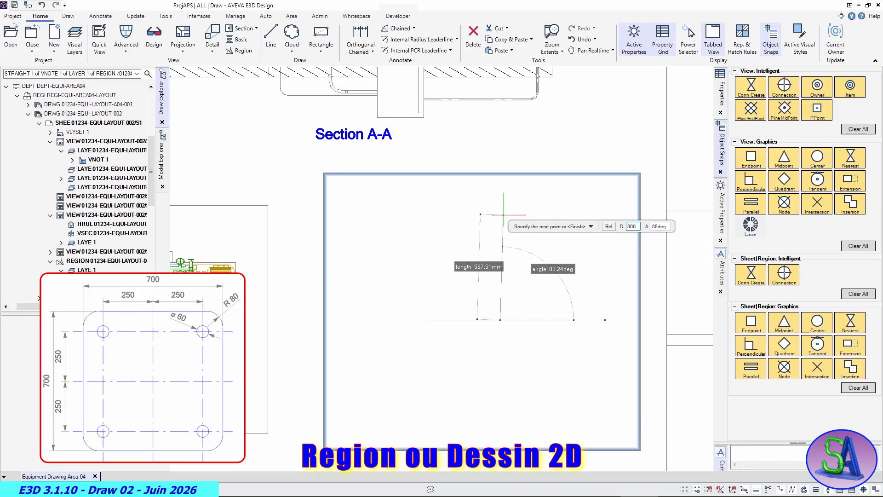
pyautogui.press('Tab')
pyautogui.press('Tab')
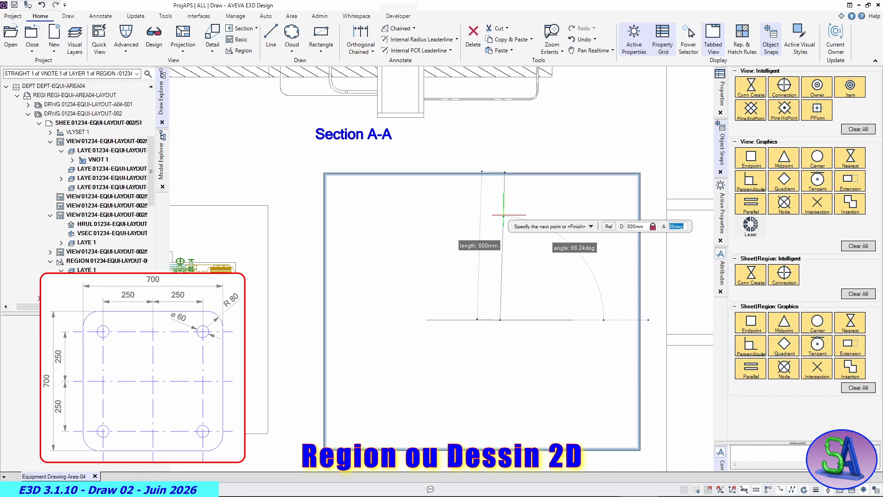
pyautogui.write('90')
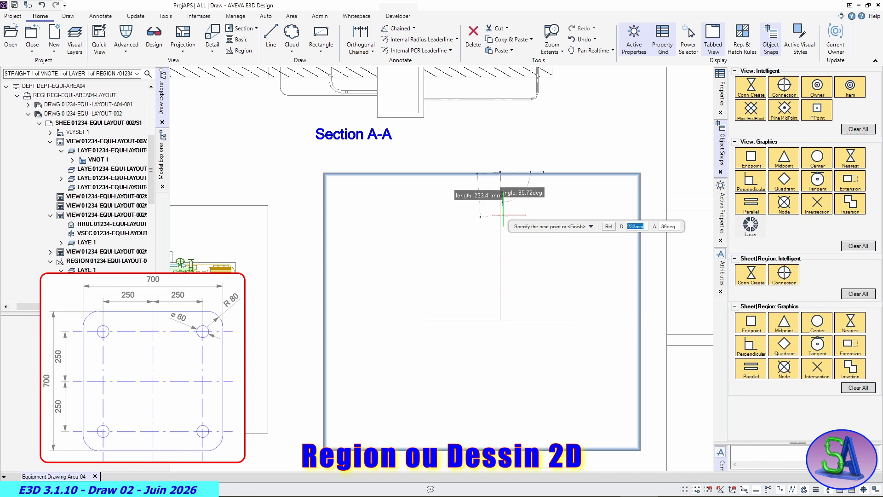
# - Move the vertical line by its midpoint onto the midpoint of the horizontal line in the region, and deselect it
pyautogui.press('Return')
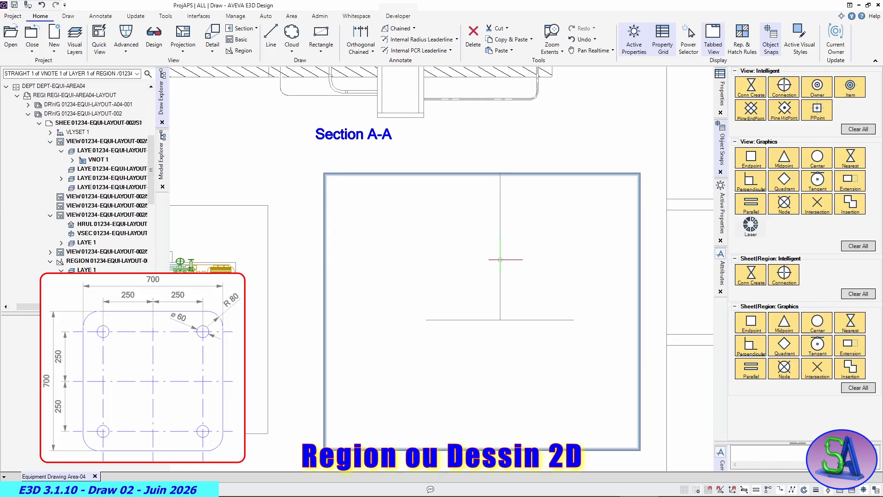
pyautogui.click(500, 260)
pyautogui.click(500, 245)
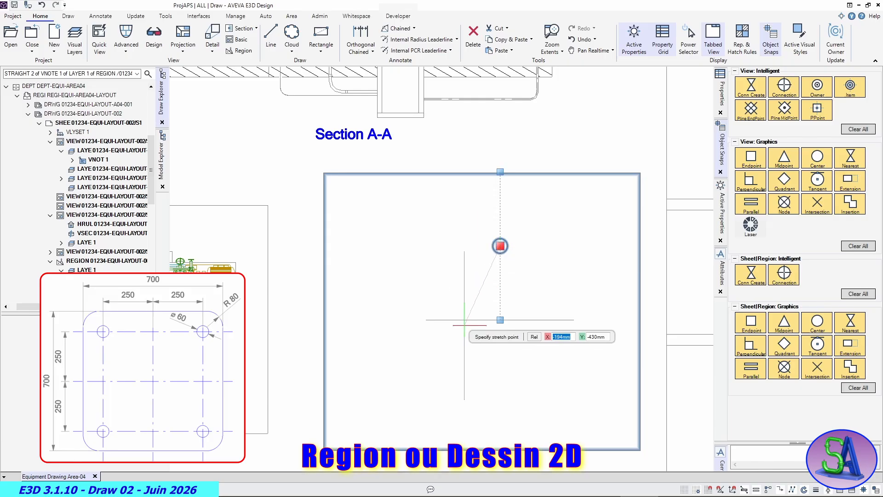
pyautogui.click(500, 319)
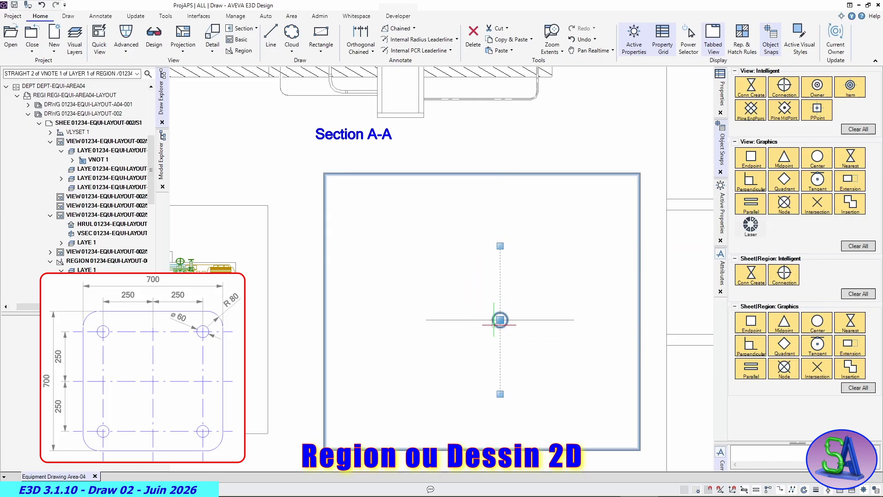
pyautogui.rightClick(428, 360)
pyautogui.press('Escape')
pyautogui.press('Escape')
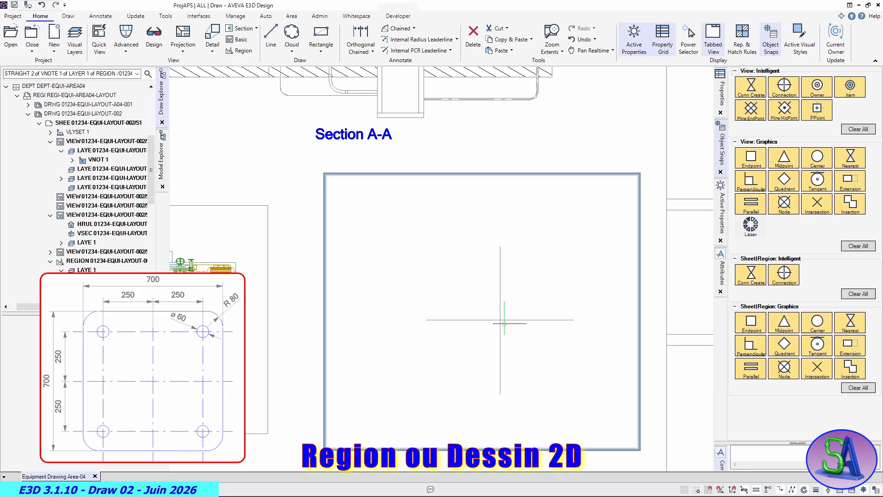
# - Draw a 700 mm by 700 mm rectangle with 80 mm fillet radius, centred on the intersection of the two axis lines
pyautogui.click(326, 54)
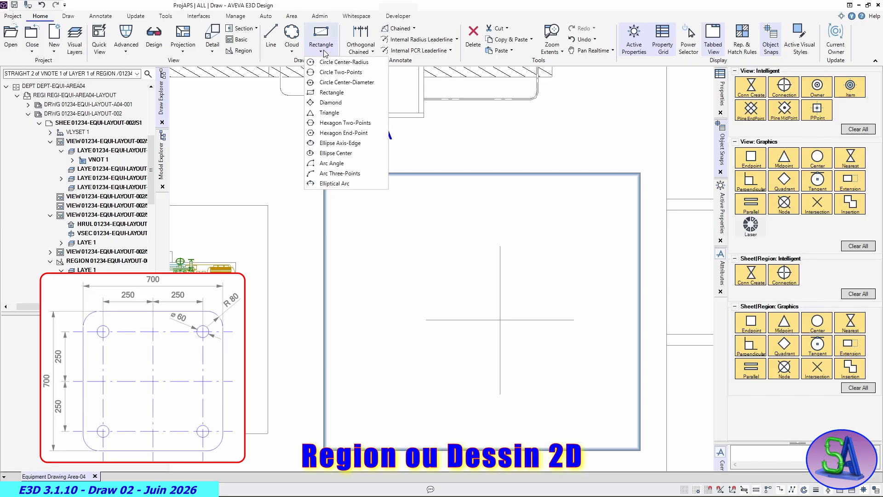
pyautogui.click(335, 92)
pyautogui.press('Down')
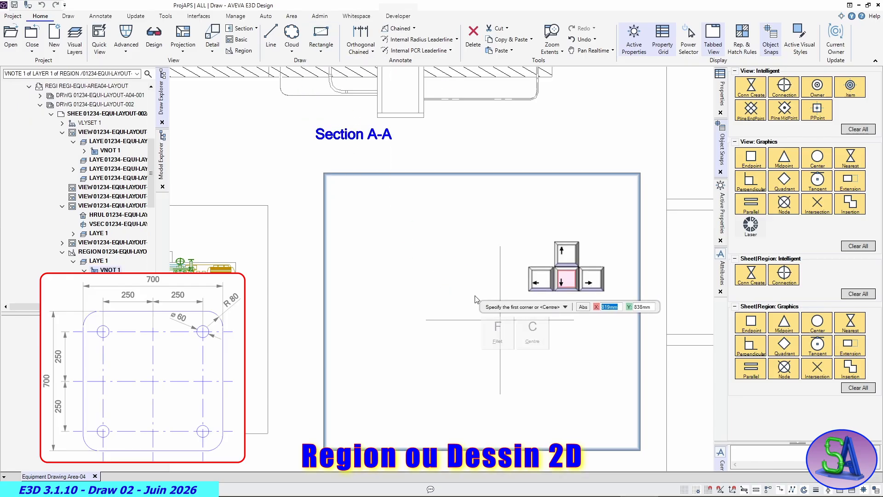
pyautogui.click(496, 333)
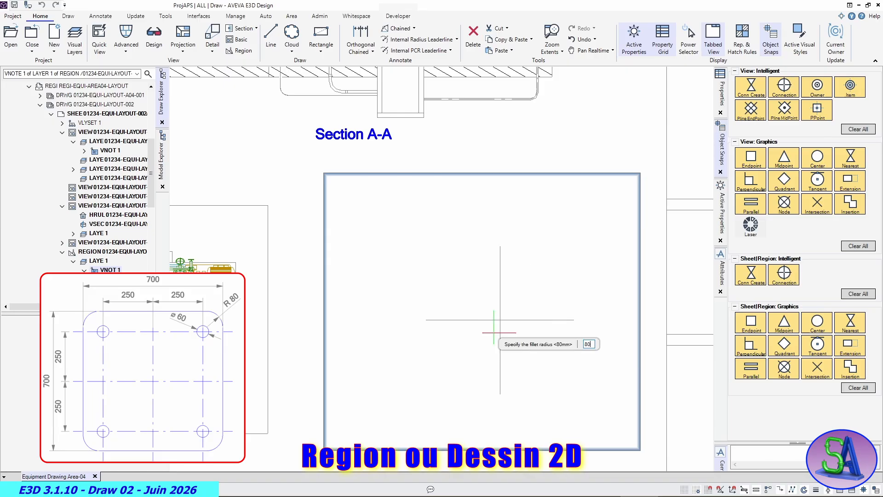
pyautogui.press('Return')
pyautogui.press('Down')
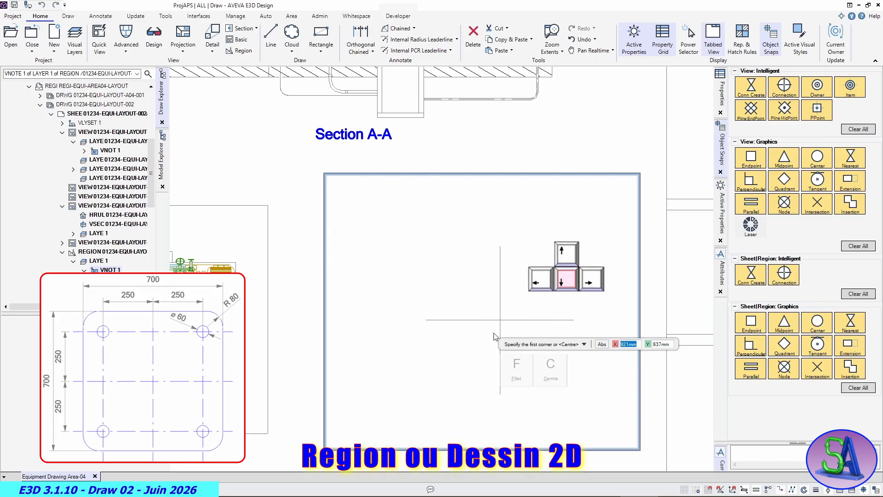
pyautogui.click(557, 366)
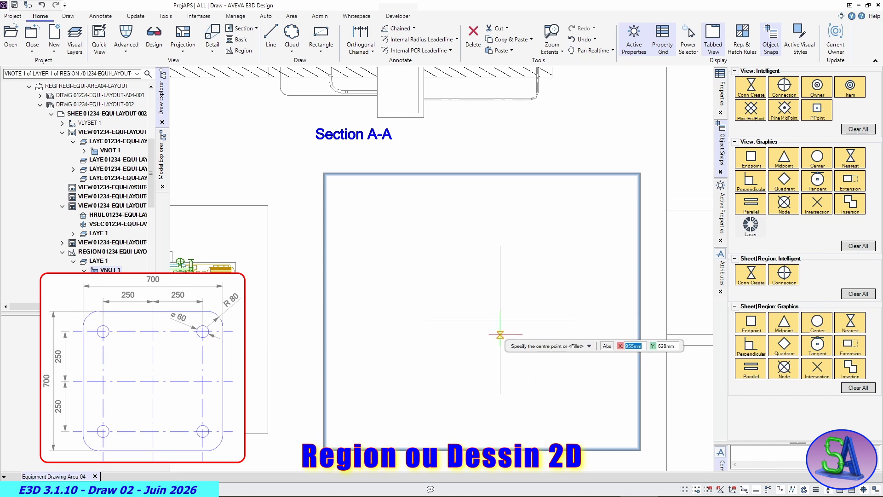
pyautogui.click(500, 320)
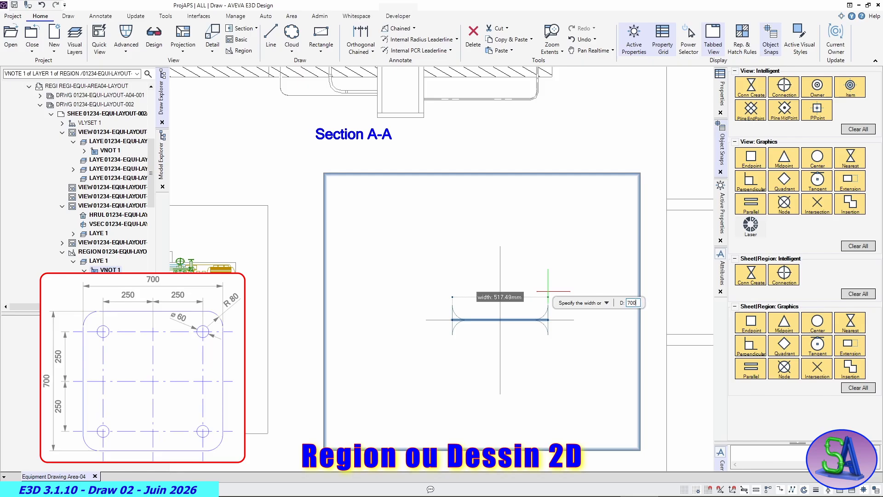
pyautogui.write('700')
pyautogui.press('Return')
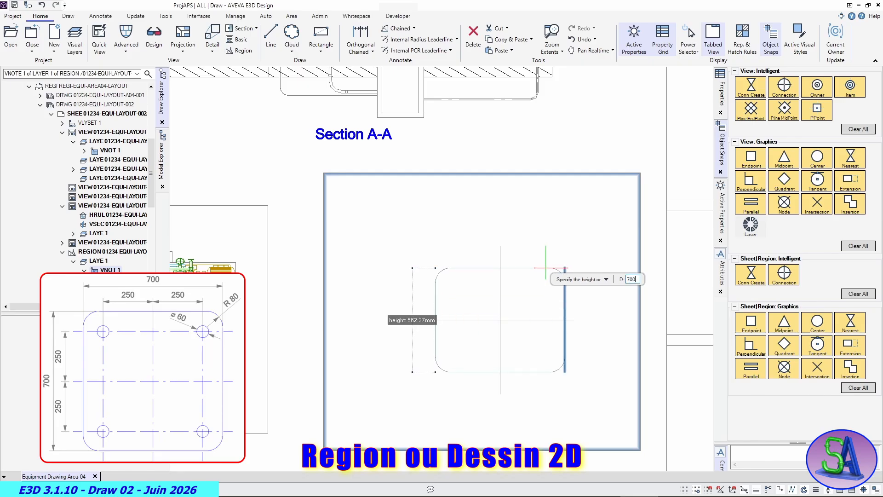
pyautogui.press('Return')
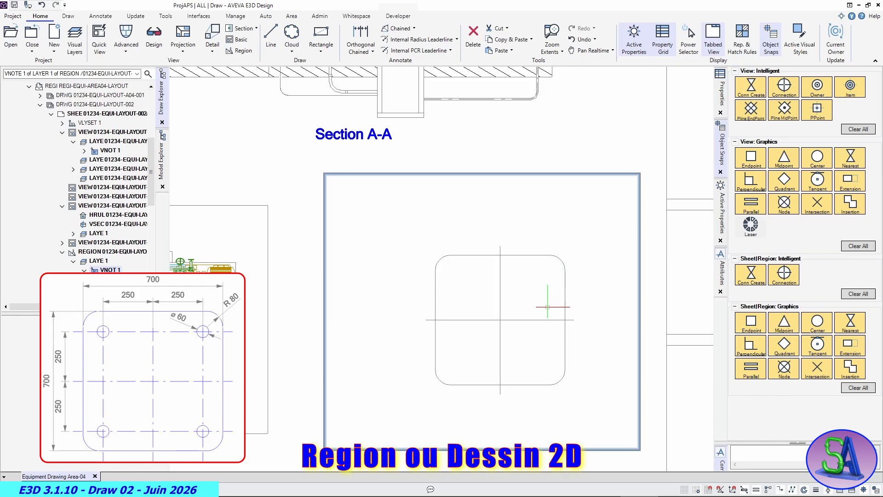
# - Offset the plate's horizontal centre line by 250 mm, once above and once below
pyautogui.scroll(1, 545, 304)
pyautogui.scroll(2, 549, 308)
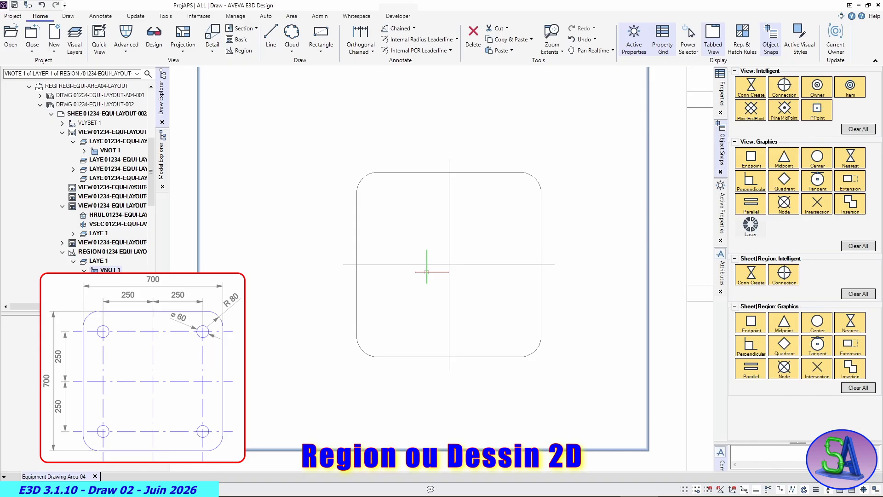
pyautogui.click(432, 264)
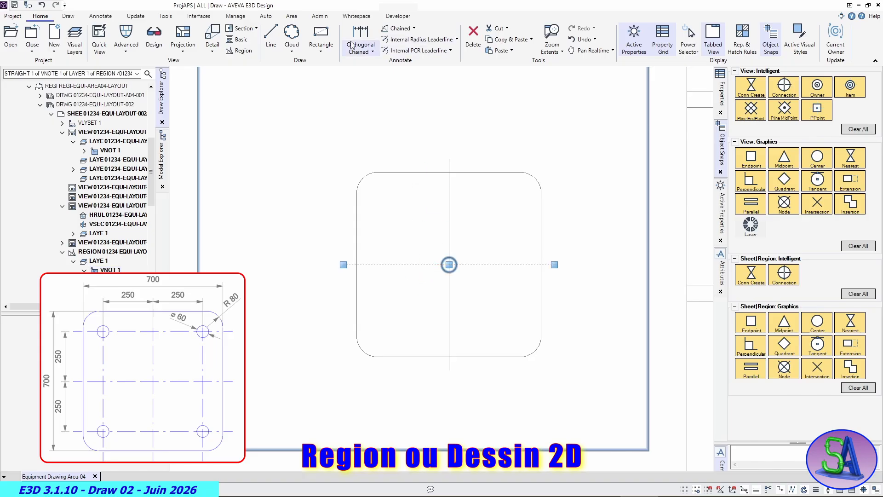
pyautogui.click(67, 17)
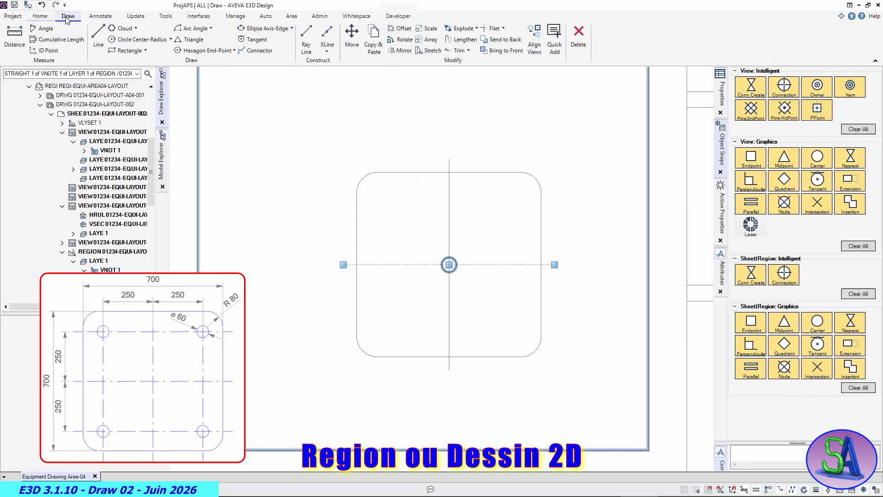
pyautogui.click(395, 30)
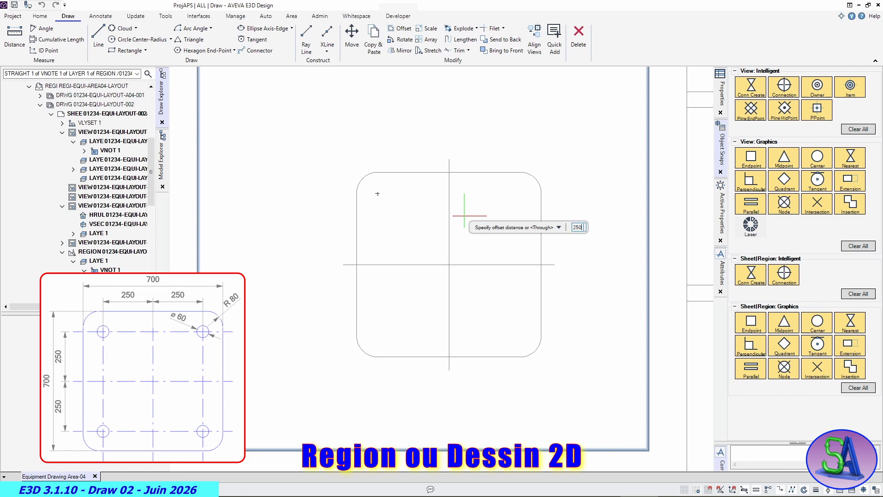
pyautogui.press('Return')
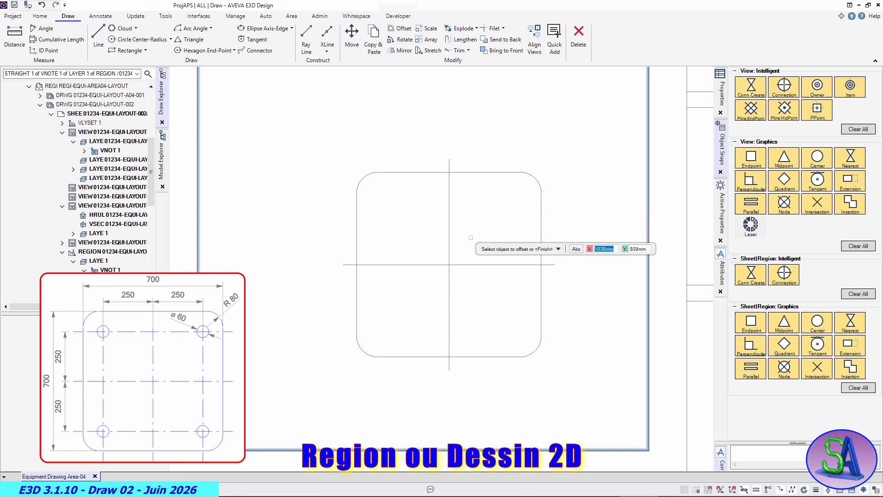
pyautogui.click(474, 264)
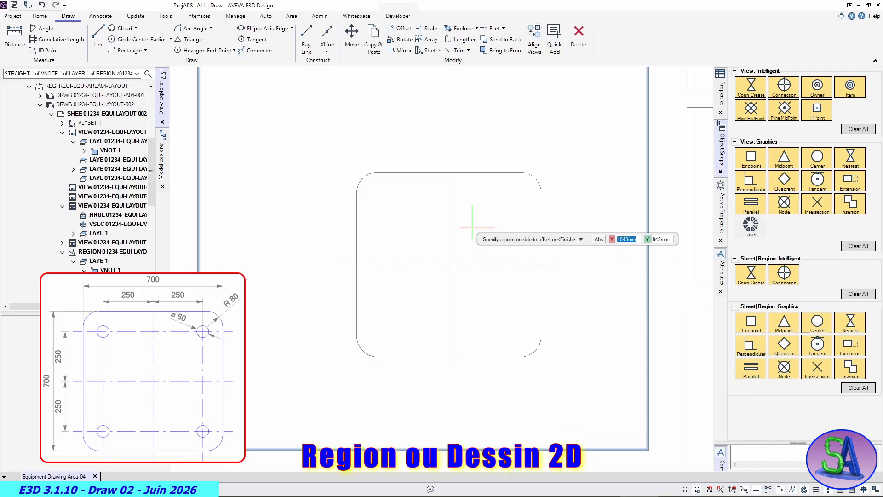
pyautogui.click(471, 205)
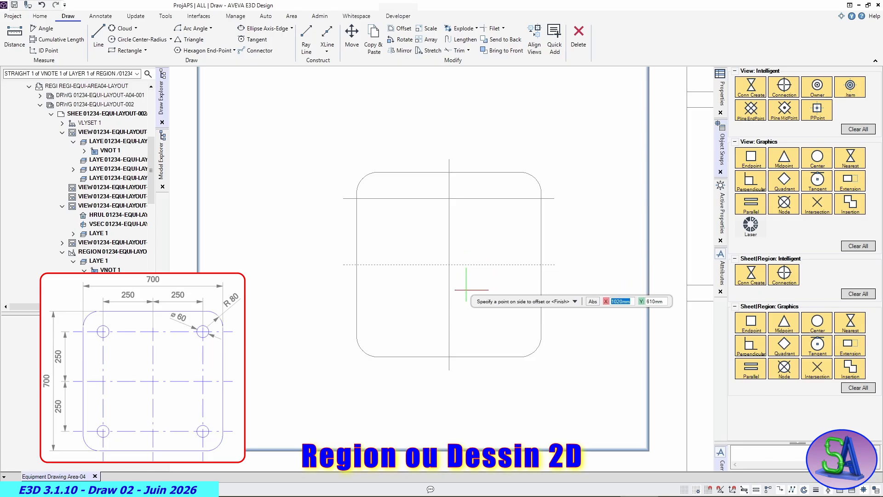
pyautogui.click(475, 316)
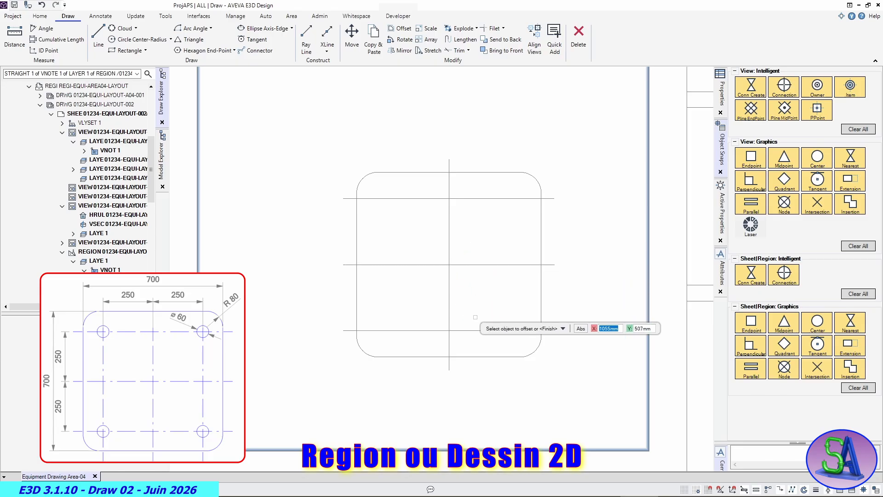
# - Offset the plate's vertical centre line by the same 250 mm to its right and left sides
pyautogui.click(449, 232)
pyautogui.click(512, 228)
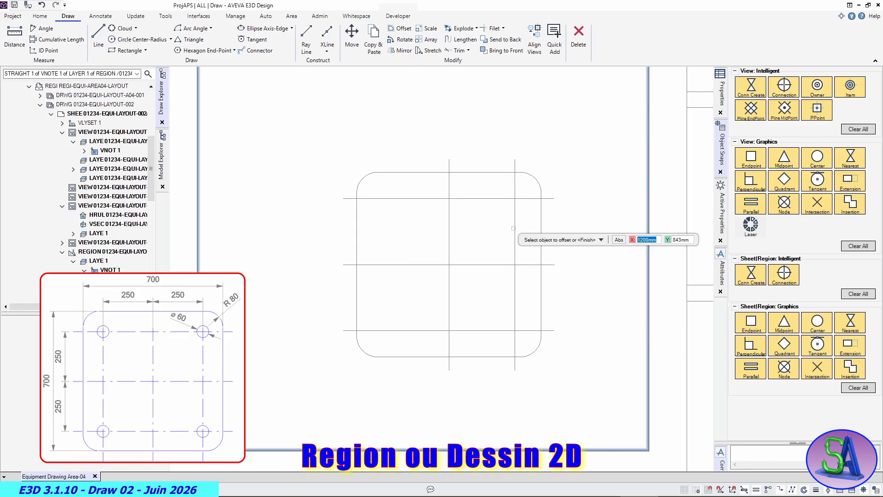
pyautogui.click(449, 235)
pyautogui.click(394, 239)
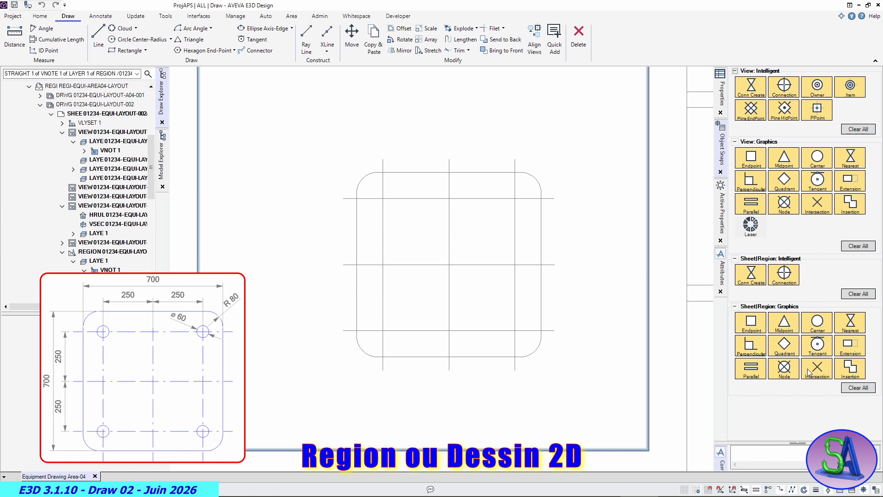
# - Draw a 60 mm diameter circle centred on the upper-left intersection of the offset lines
pyautogui.click(383, 198)
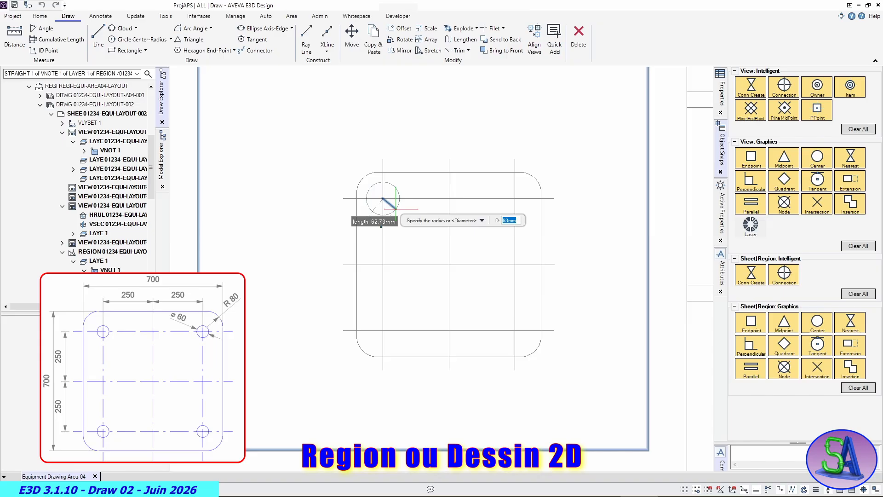
pyautogui.press('Return')
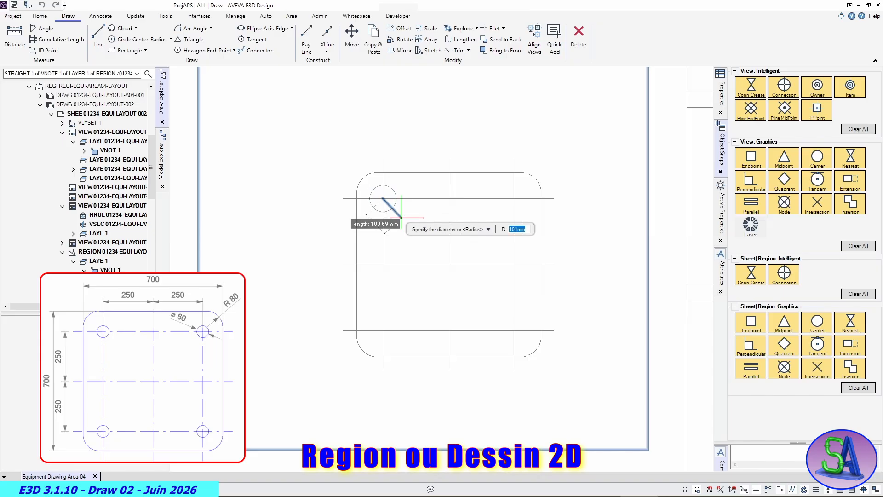
pyautogui.write('60')
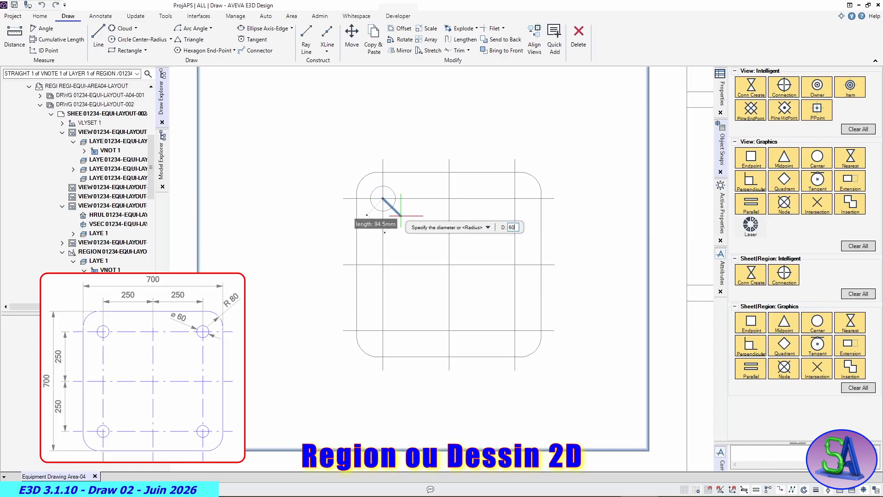
pyautogui.press('Return')
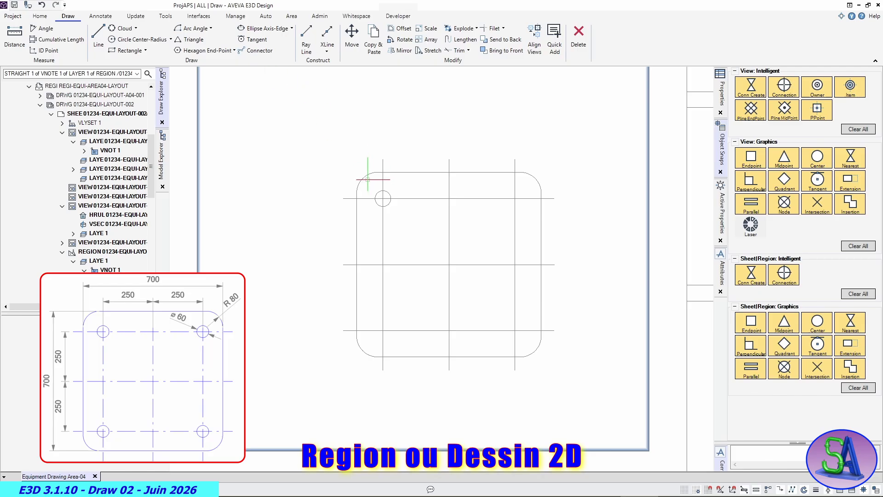
# - Set up a rectangular array of the circle with 2 columns and 2 rows, pick a 500 mm column offset between the outer horizontal lines, and preview it
pyautogui.click(381, 192)
pyautogui.scroll(-1, 400, 170)
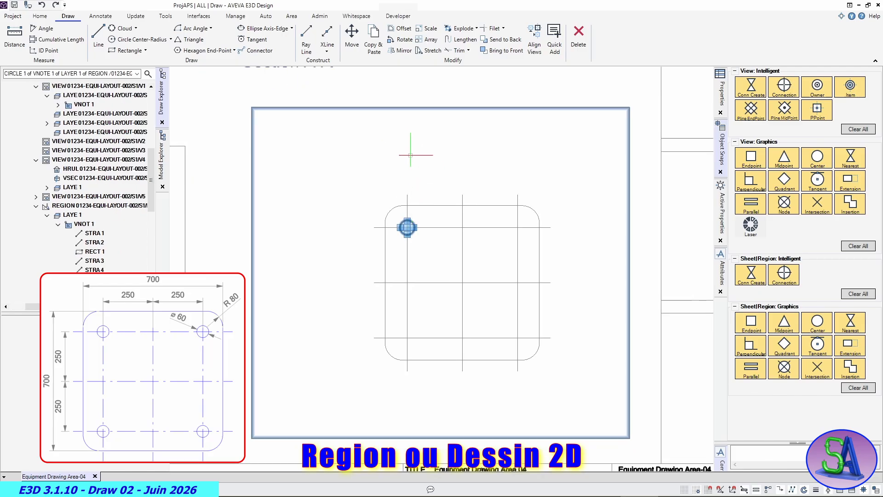
pyautogui.click(420, 40)
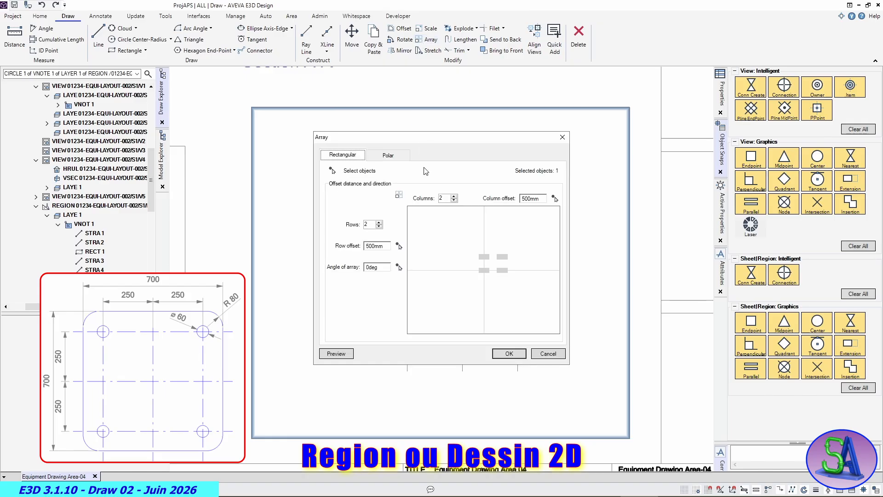
pyautogui.moveTo(458, 145); pyautogui.dragTo(661, 149)
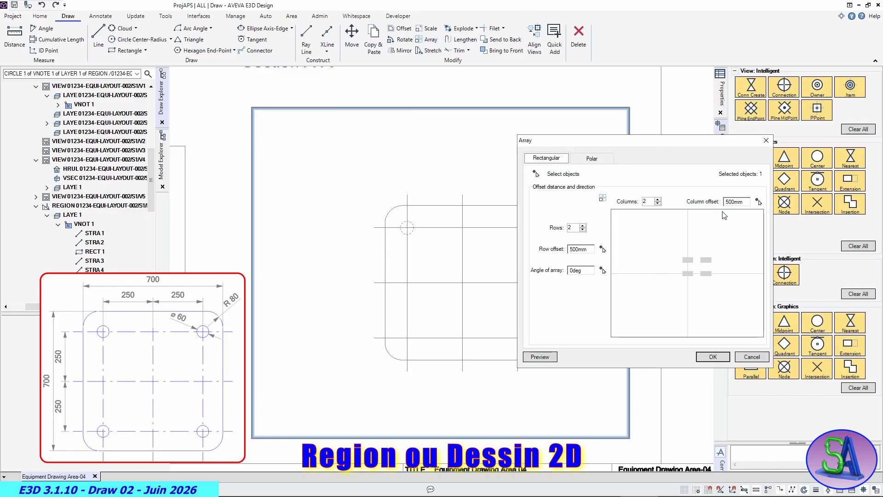
pyautogui.click(759, 202)
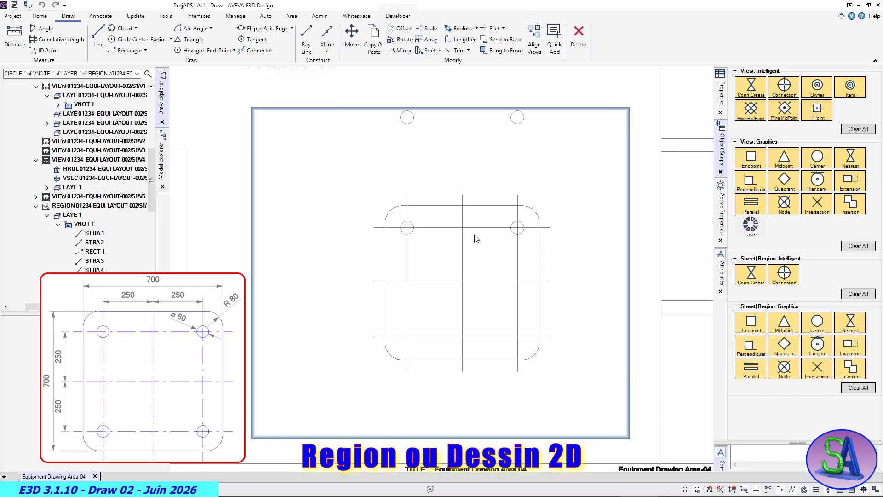
pyautogui.click(374, 227)
pyautogui.click(374, 338)
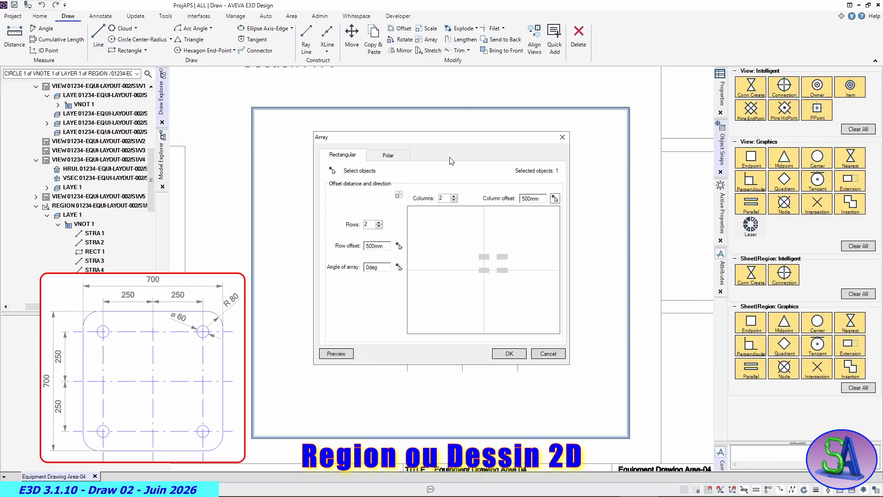
pyautogui.moveTo(471, 139); pyautogui.dragTo(688, 154)
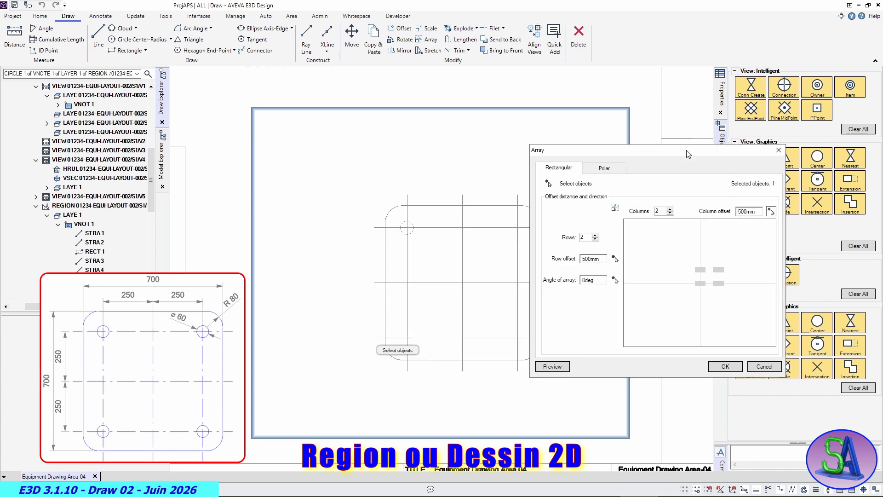
pyautogui.click(552, 366)
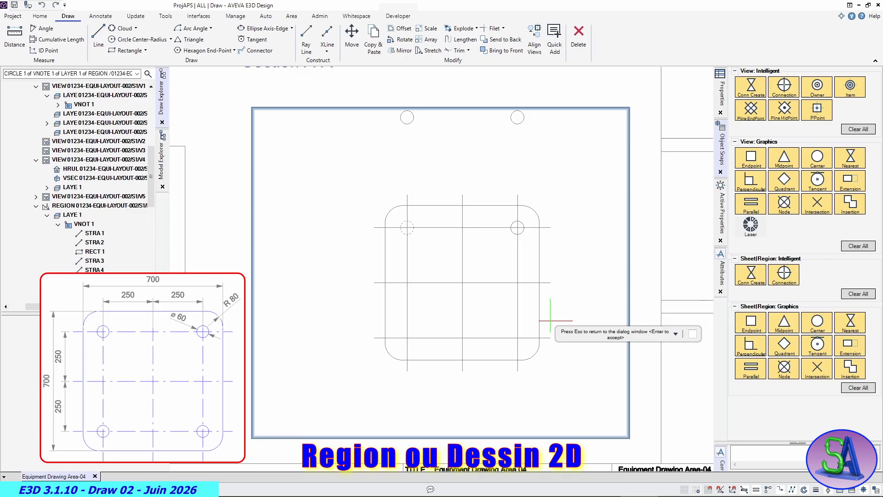
pyautogui.press('Escape')
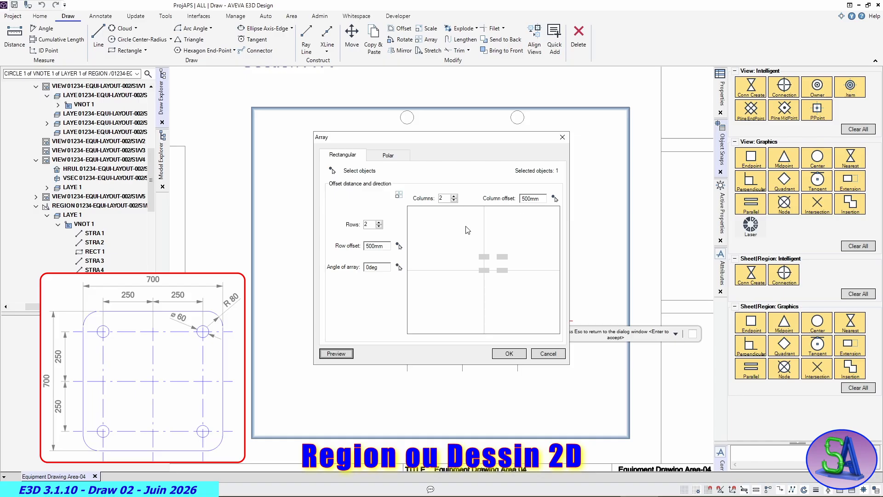
# - Set the circle array's row offset to -500 mm, preview the result and accept the array
pyautogui.click(369, 246)
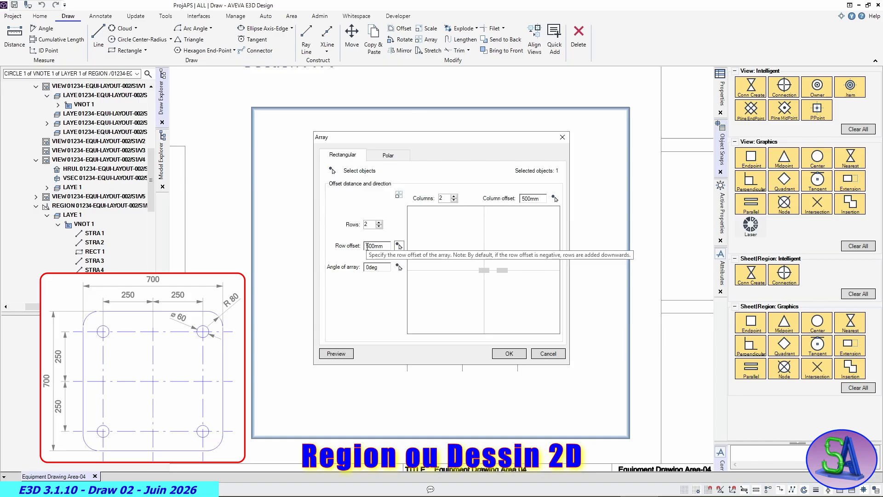
pyautogui.write('-')
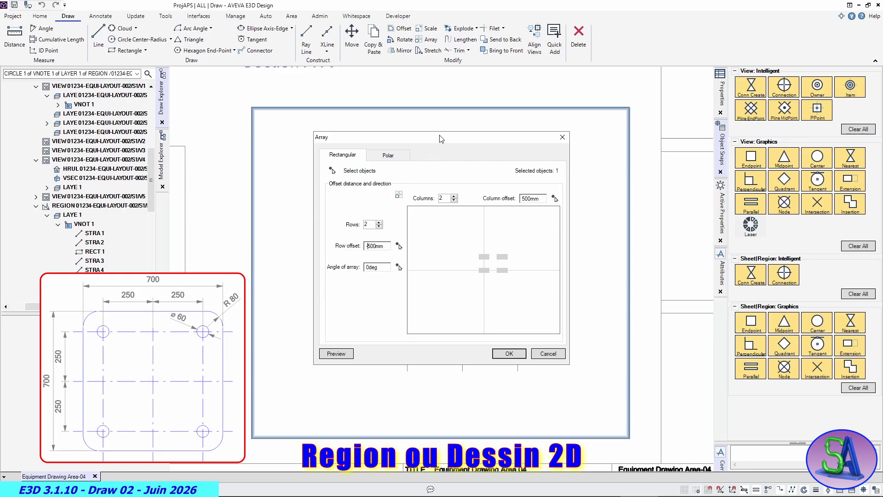
pyautogui.moveTo(439, 137); pyautogui.dragTo(666, 162)
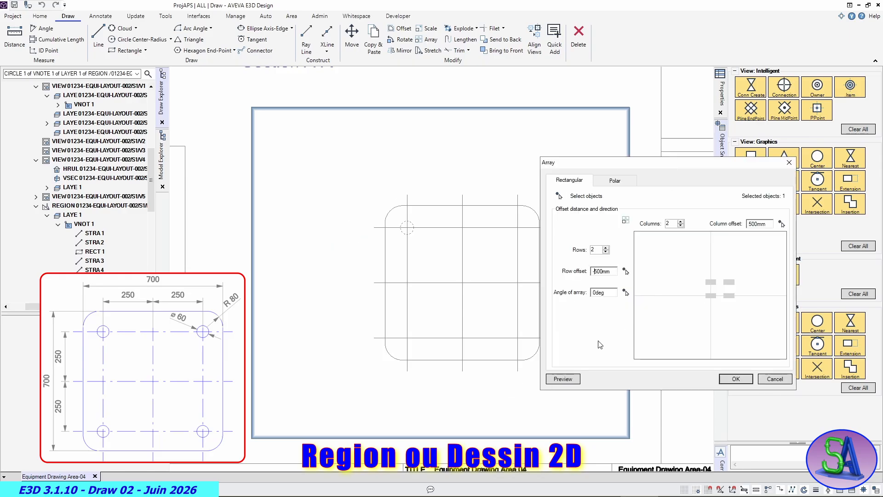
pyautogui.click(563, 380)
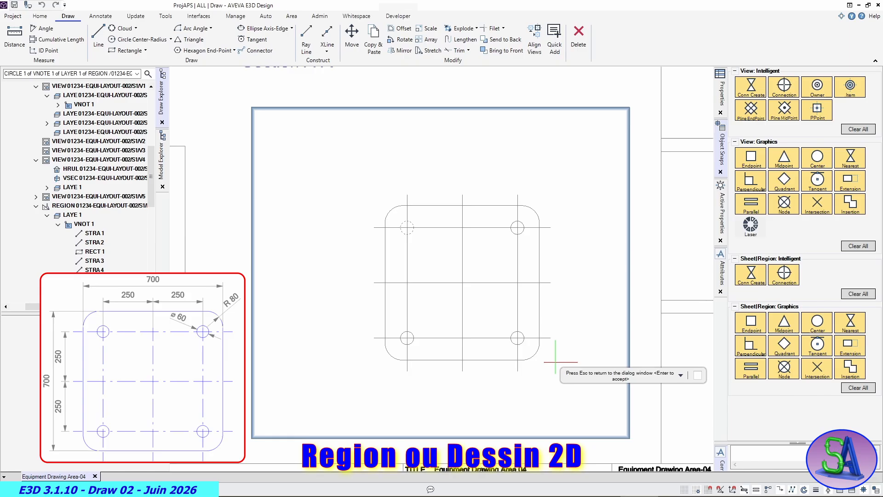
pyautogui.press('Return')
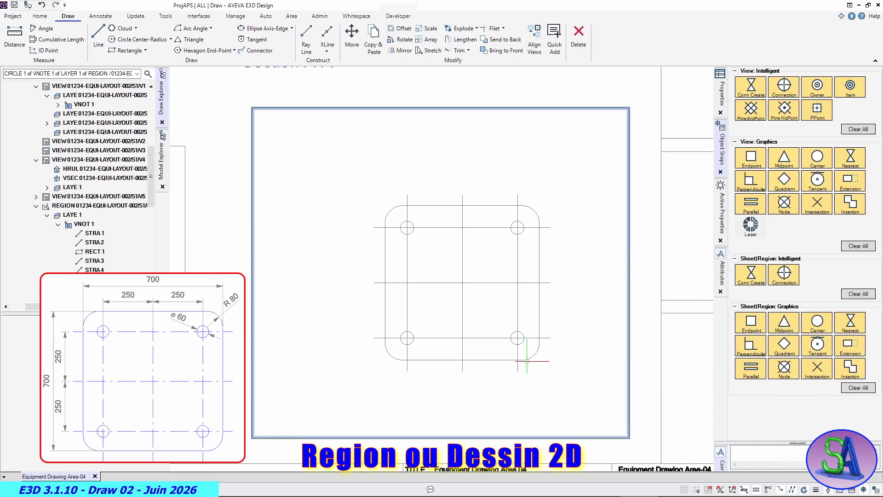
# - Select the plate's three horizontal and three vertical centre lines and set their colour to Colour 7 Blue
pyautogui.moveTo(483, 305)
pyautogui.mouseDown(button='middle')
pyautogui.moveTo(467, 284)
pyautogui.moveTo(467, 259)
pyautogui.mouseUp(button='middle')
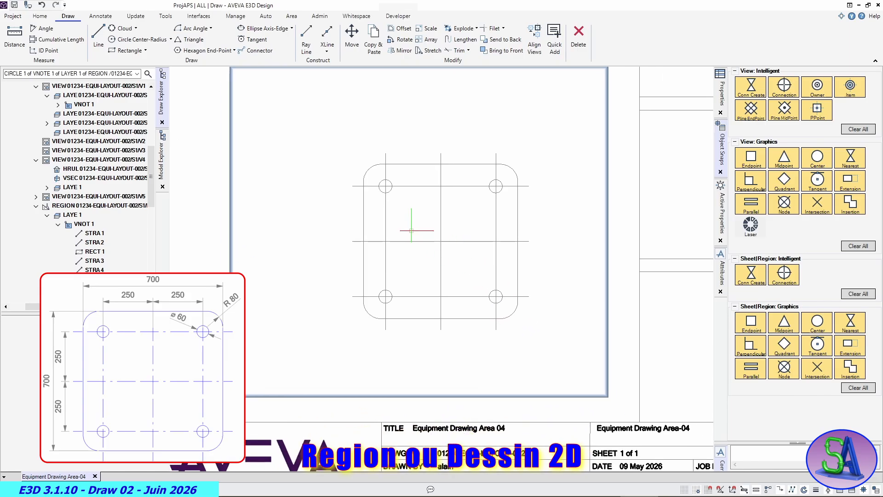
pyautogui.scroll(2, 405, 214)
pyautogui.scroll(1, 514, 212)
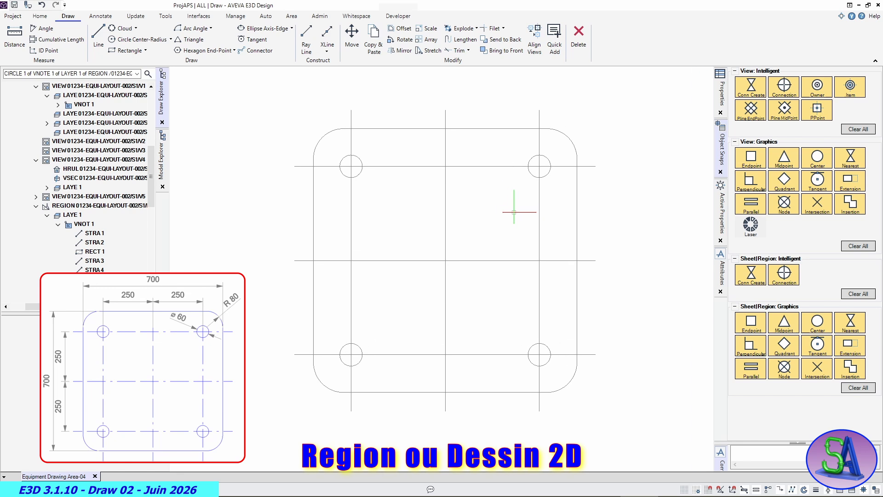
pyautogui.scroll(-1, 514, 212)
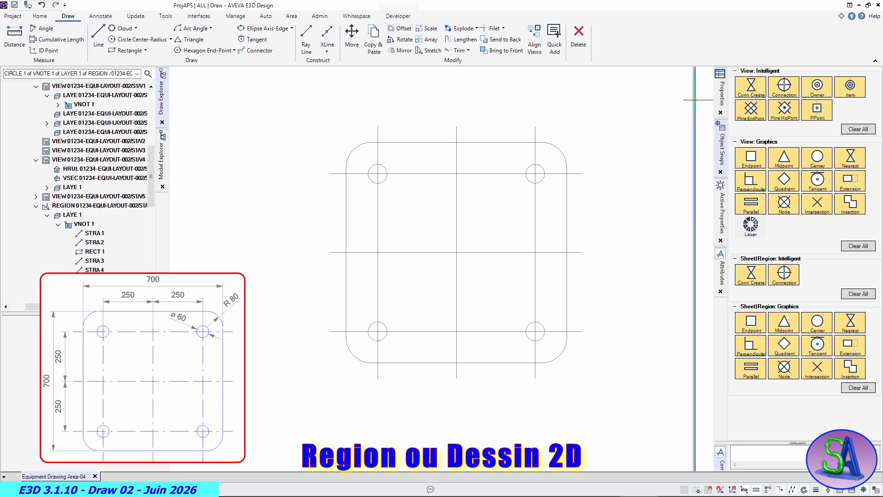
pyautogui.click(721, 94)
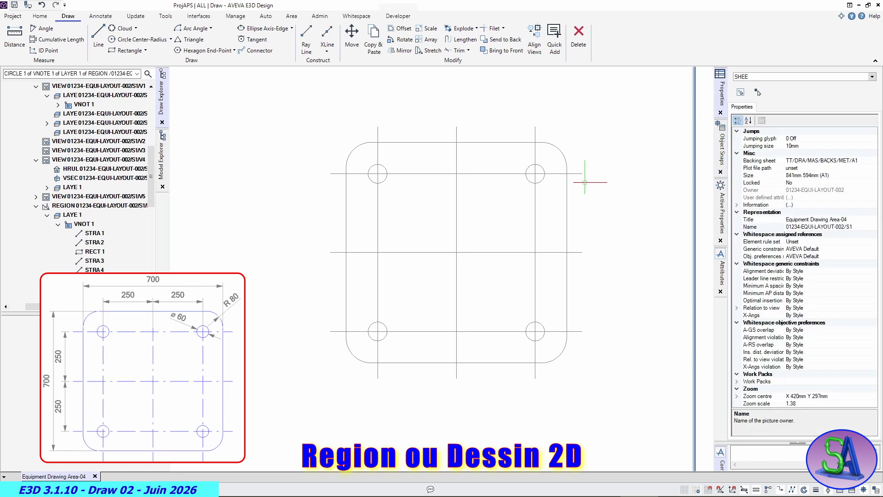
pyautogui.click(410, 173)
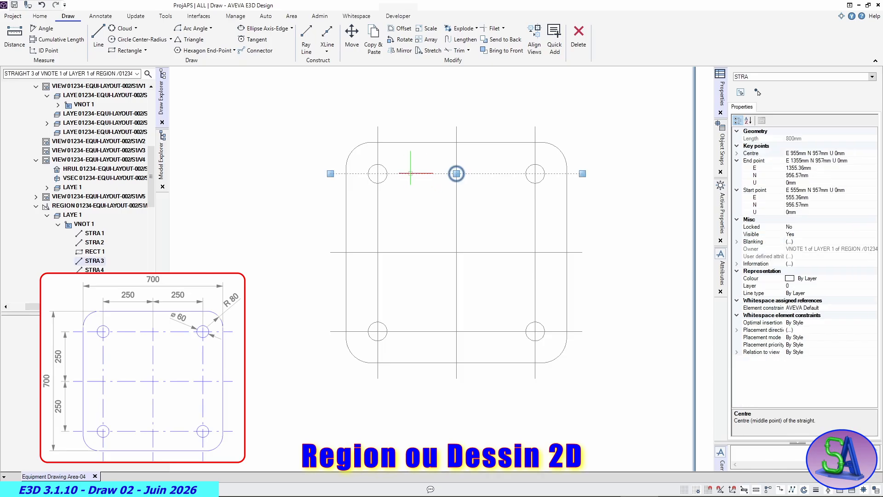
pyautogui.click(423, 252)
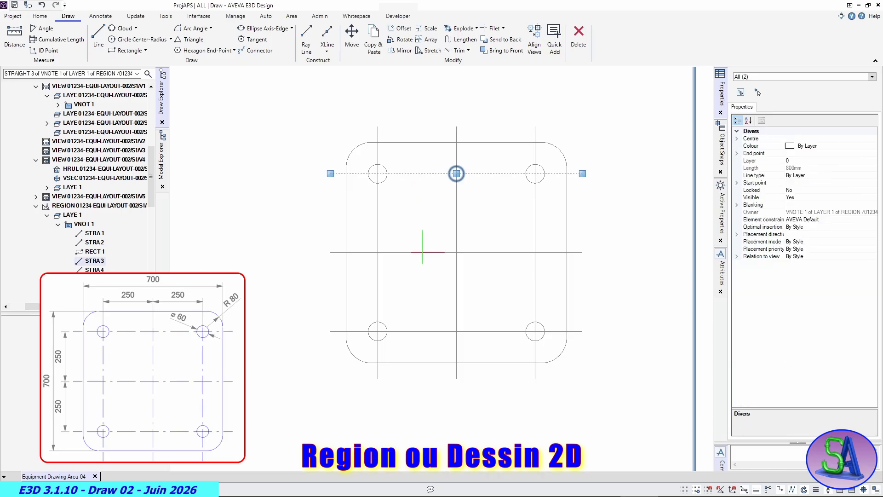
pyautogui.click(438, 331)
pyautogui.click(378, 352)
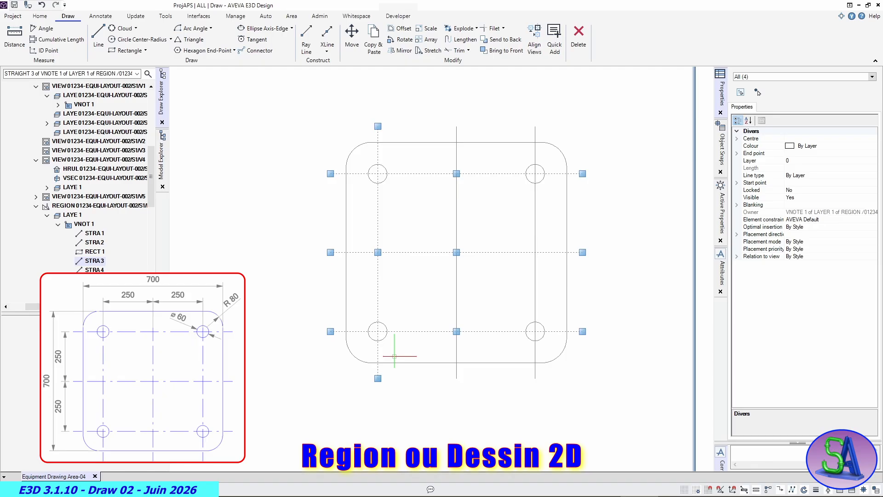
pyautogui.click(455, 353)
pyautogui.click(536, 354)
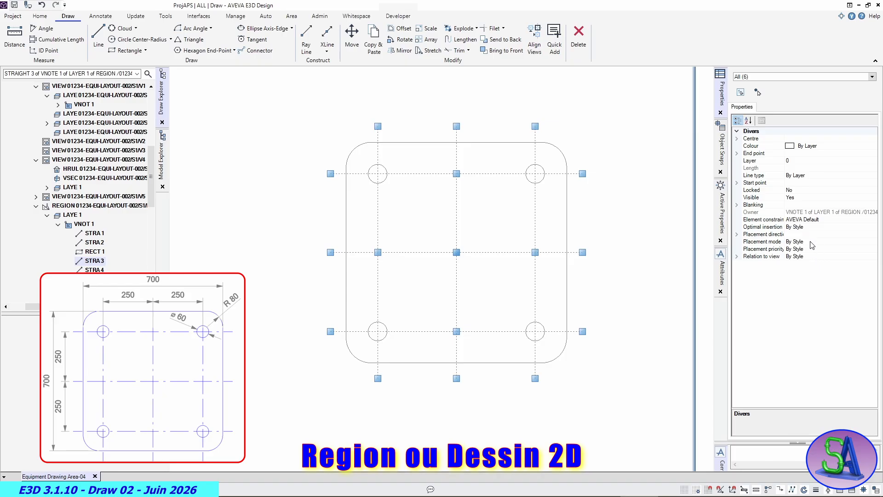
pyautogui.click(824, 146)
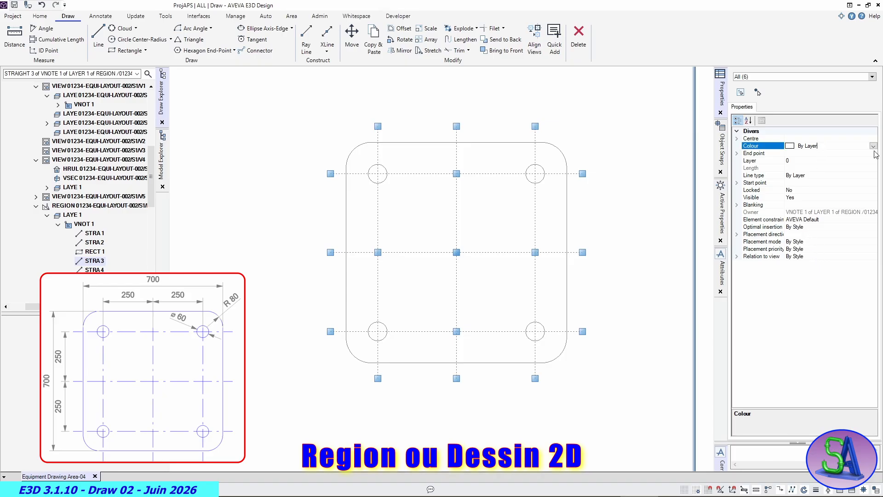
pyautogui.click(873, 147)
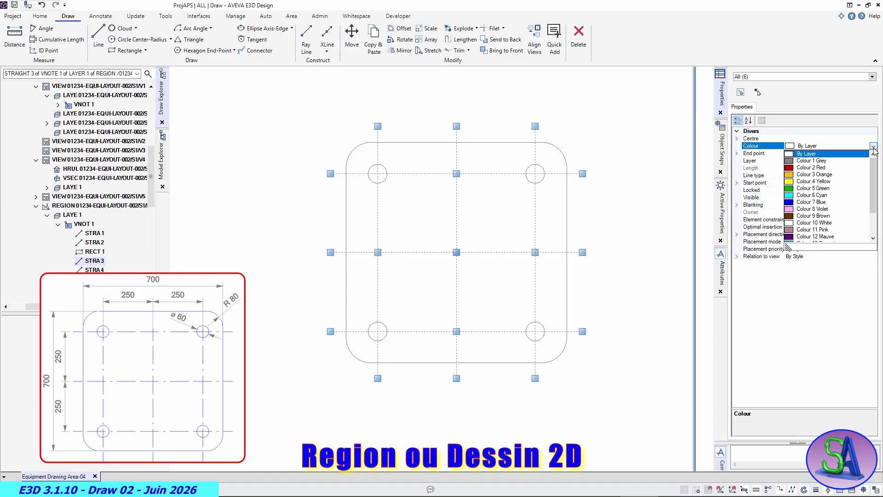
pyautogui.click(787, 202)
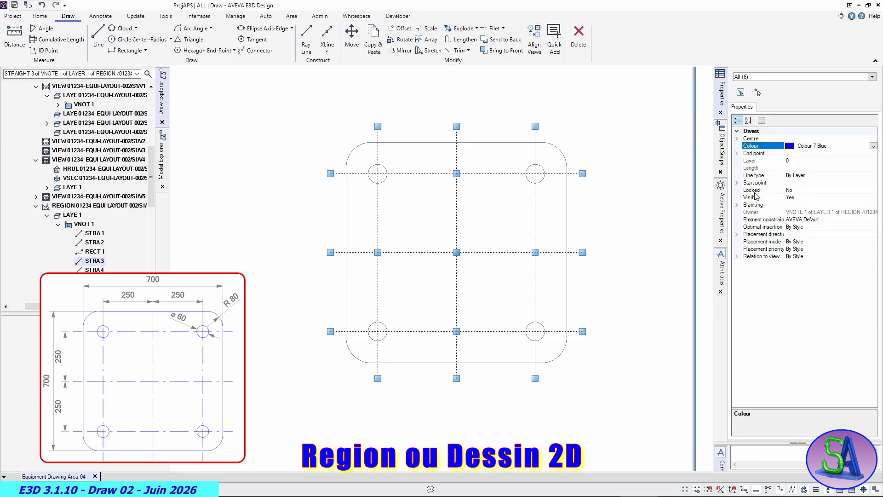
# - Set the line type of the six selected centre lines to 8006 D-Dashed [Thin] and deselect them
pyautogui.click(808, 177)
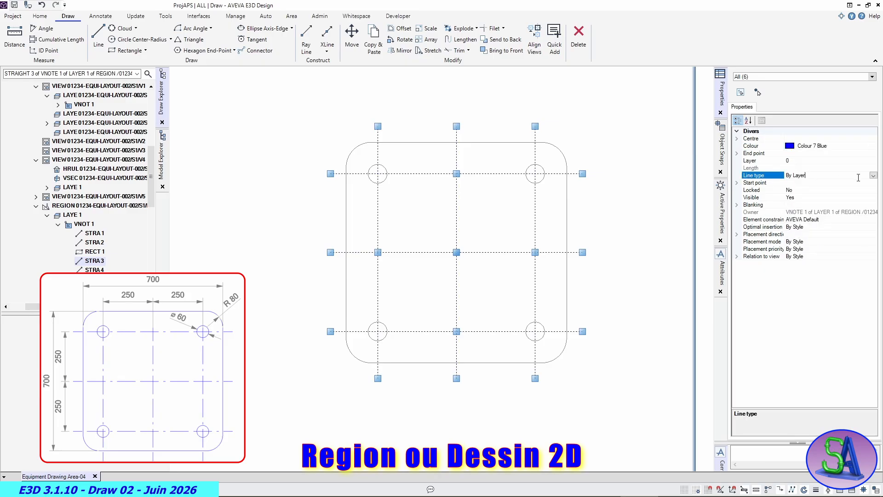
pyautogui.click(873, 176)
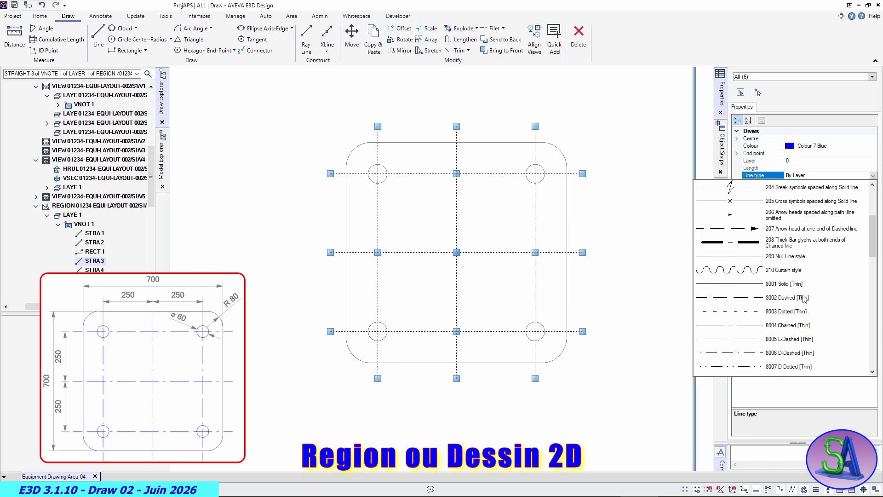
pyautogui.scroll(2, 804, 298)
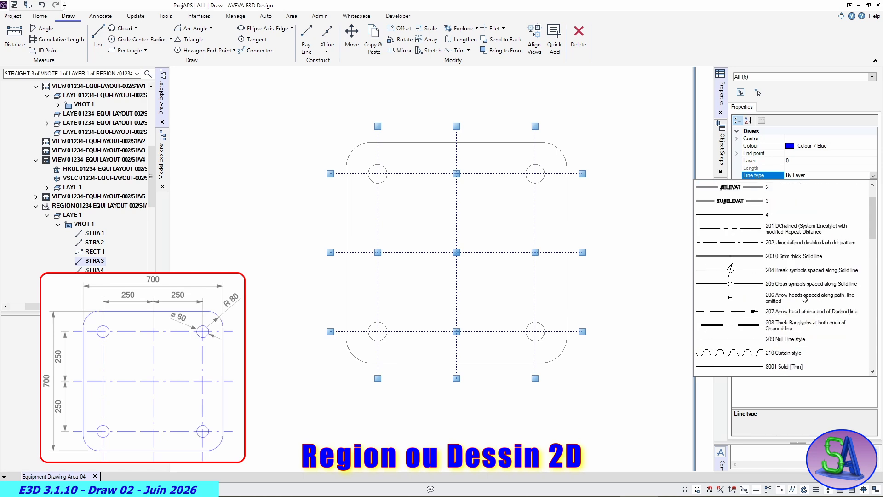
pyautogui.scroll(-3, 778, 273)
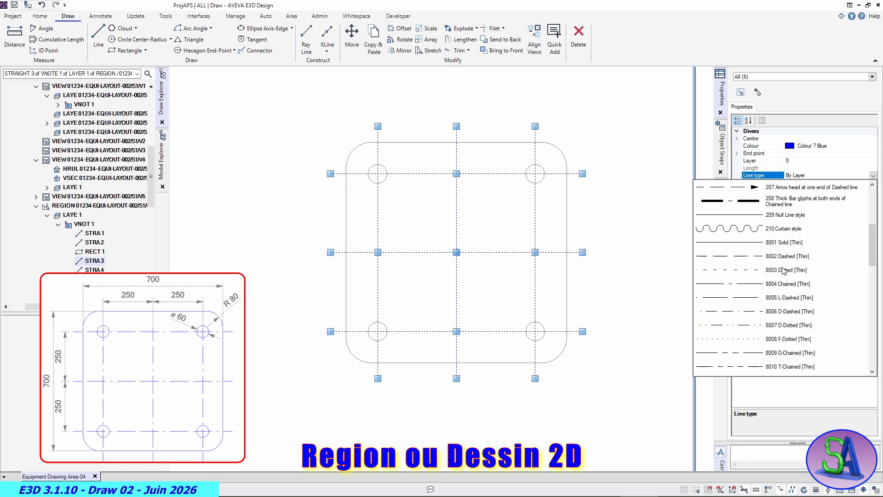
pyautogui.click(755, 313)
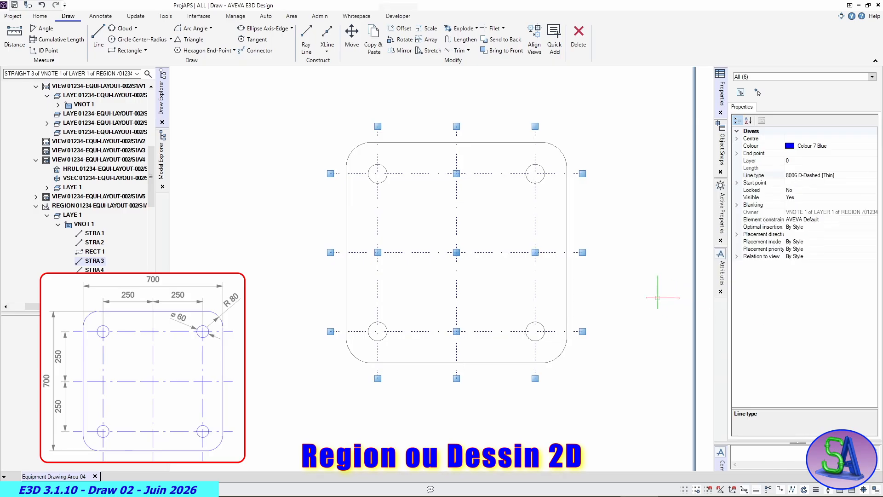
pyautogui.click(642, 287)
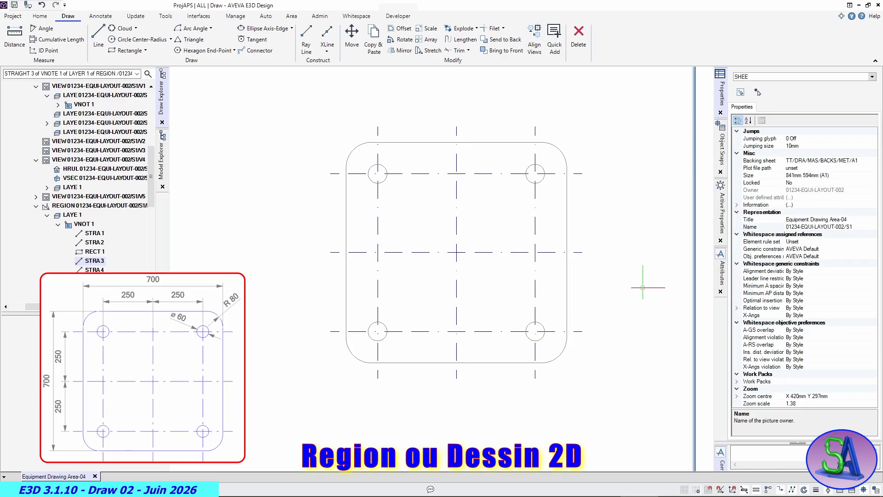
# - Select the rounded plate outline with its four hole circles and set their colour to Colour 7 Blue
pyautogui.click(395, 143)
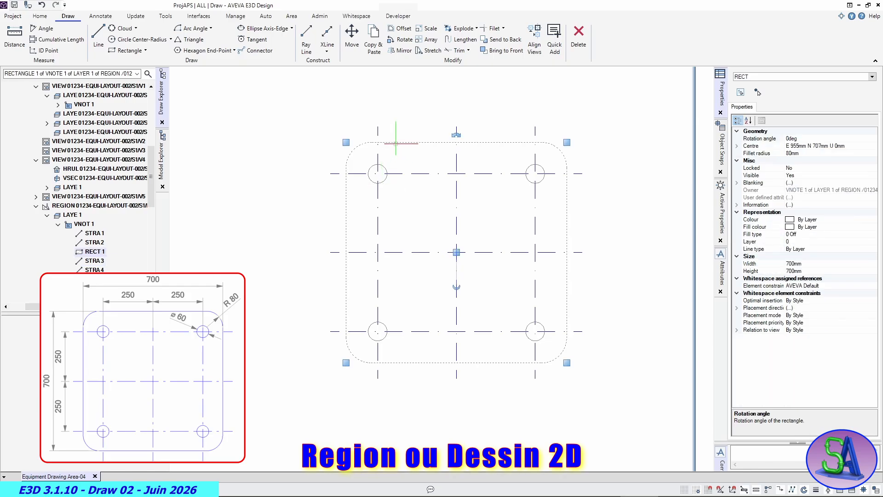
pyautogui.click(388, 174)
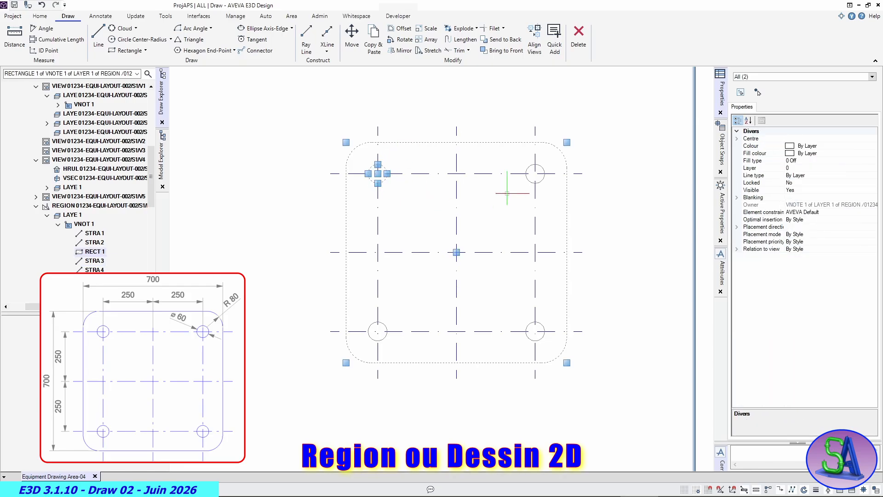
pyautogui.click(529, 173)
pyautogui.click(530, 324)
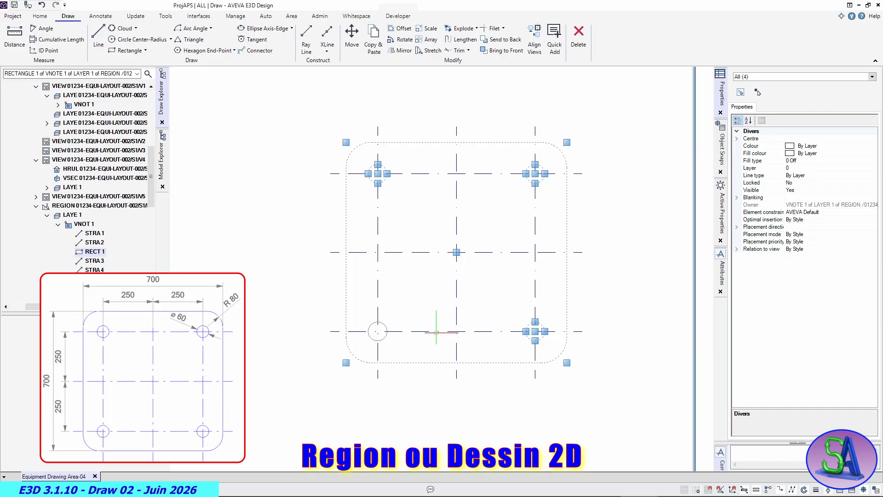
pyautogui.click(385, 325)
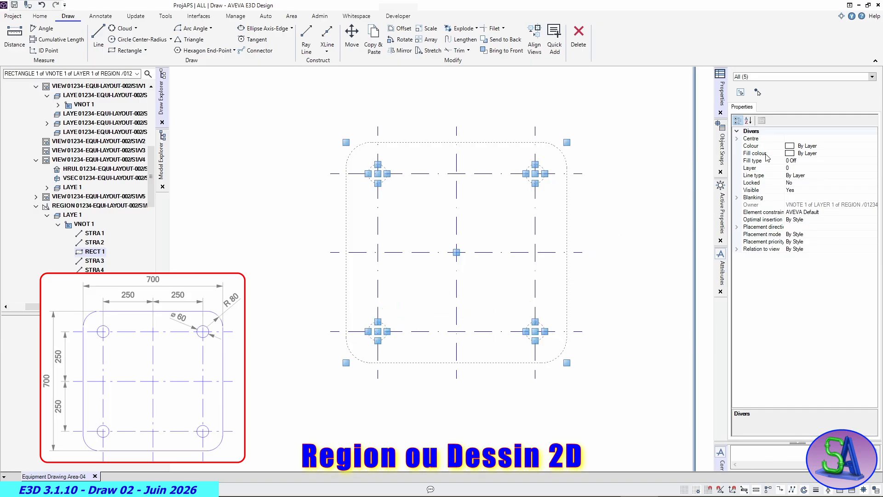
pyautogui.click(854, 147)
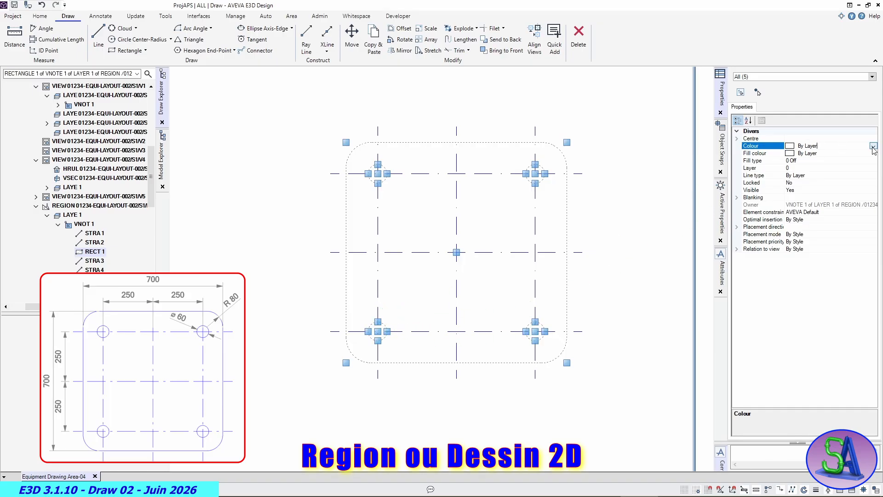
pyautogui.click(873, 147)
pyautogui.click(795, 202)
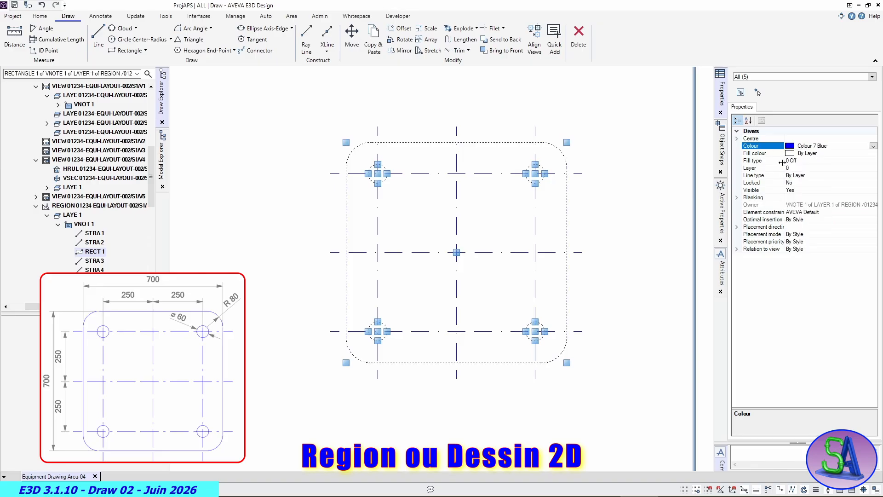
# - Set the line type of the selected plate outline and hole circles to 8021 Solid [Thick] and clear the selection
pyautogui.click(822, 160)
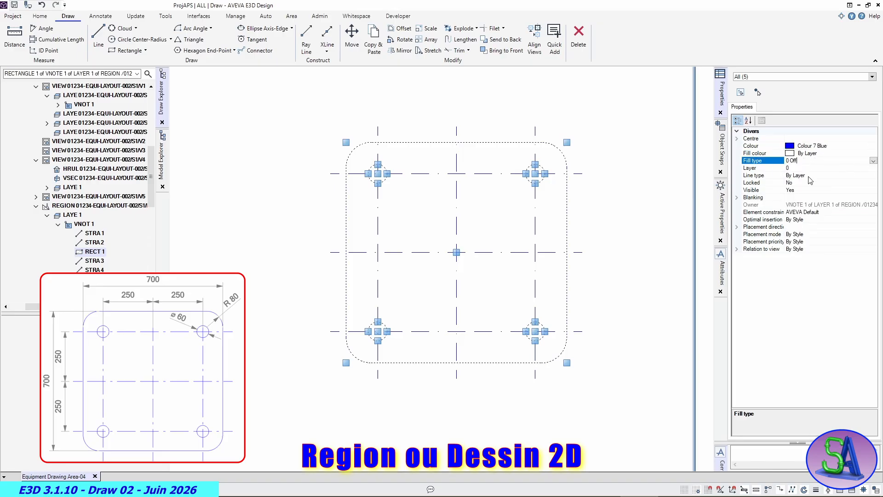
pyautogui.click(810, 175)
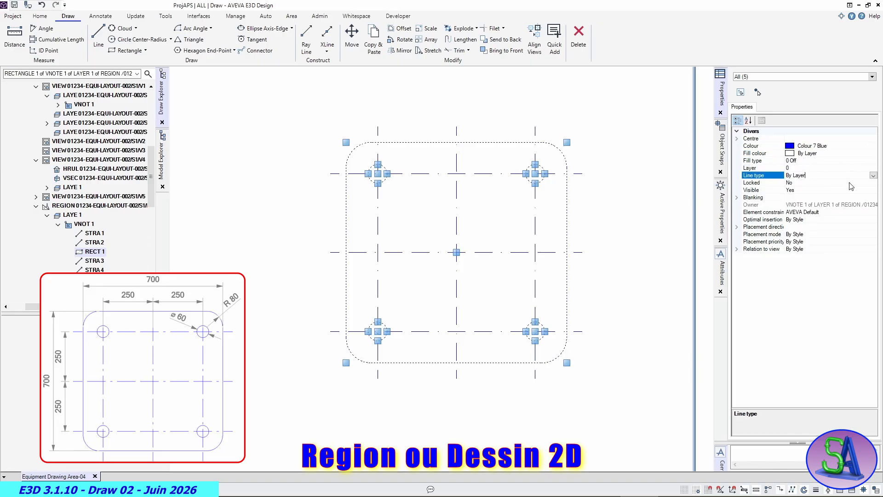
pyautogui.click(873, 175)
pyautogui.scroll(-10, 791, 269)
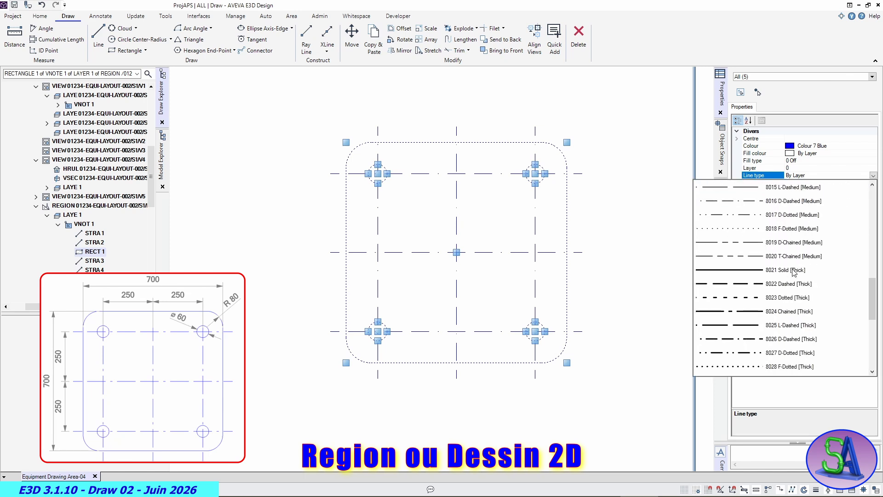
pyautogui.click(743, 274)
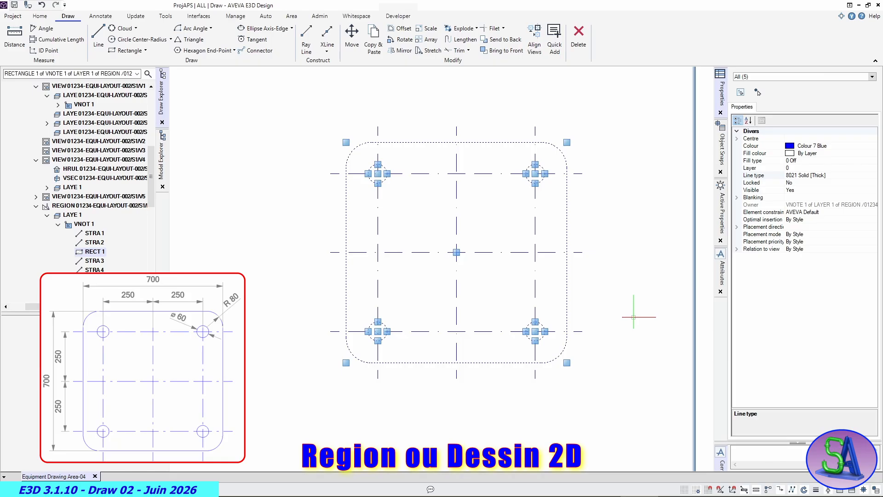
pyautogui.press('Escape')
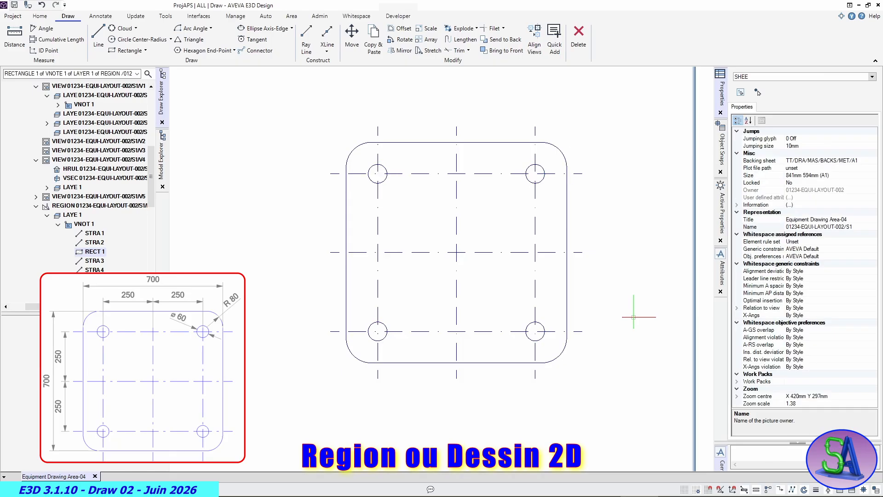
pyautogui.scroll(-4, 633, 317)
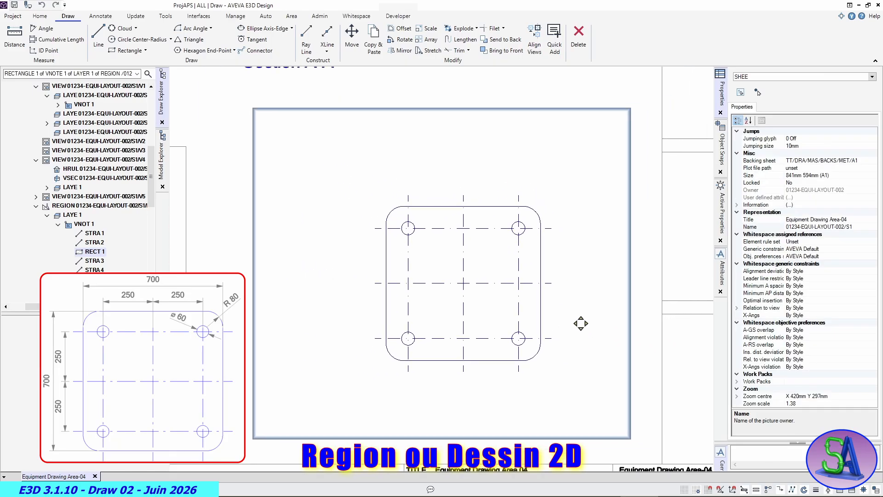
pyautogui.scroll(-2, 580, 324)
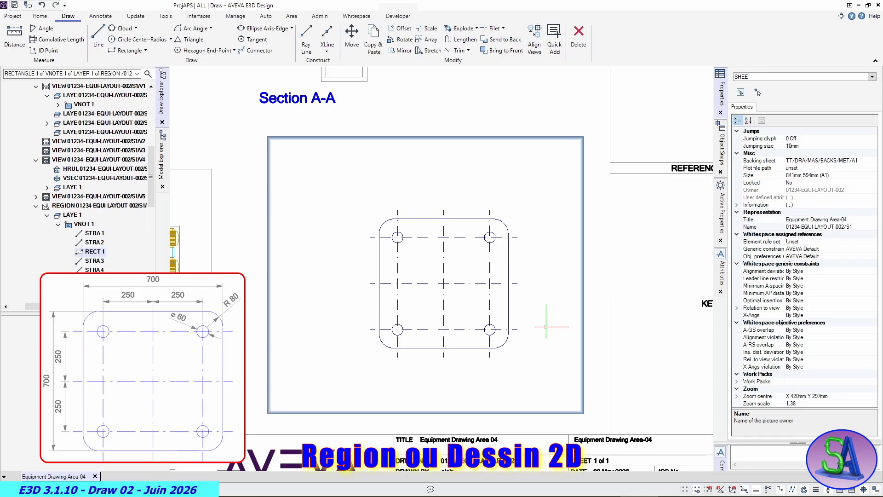
# - Move the complete base plate geometry from its centre about 128 mm left and 77 mm up inside the region
pyautogui.moveTo(349, 193); pyautogui.dragTo(540, 373)
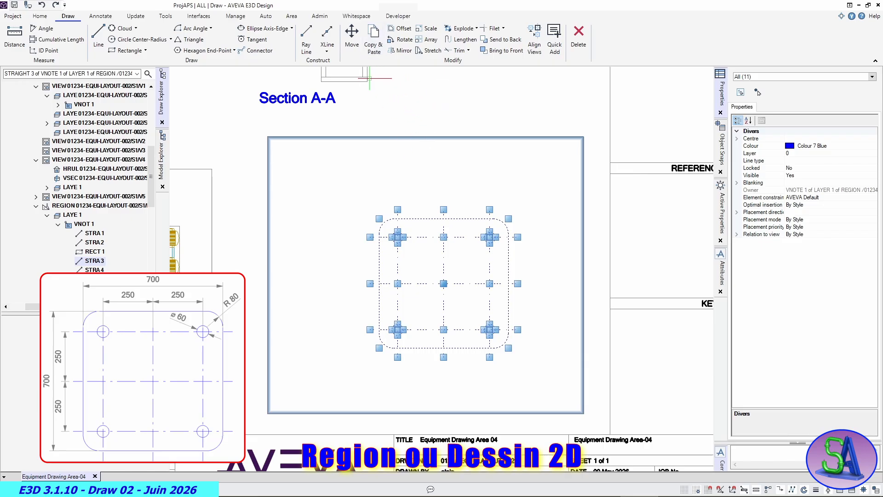
pyautogui.click(351, 37)
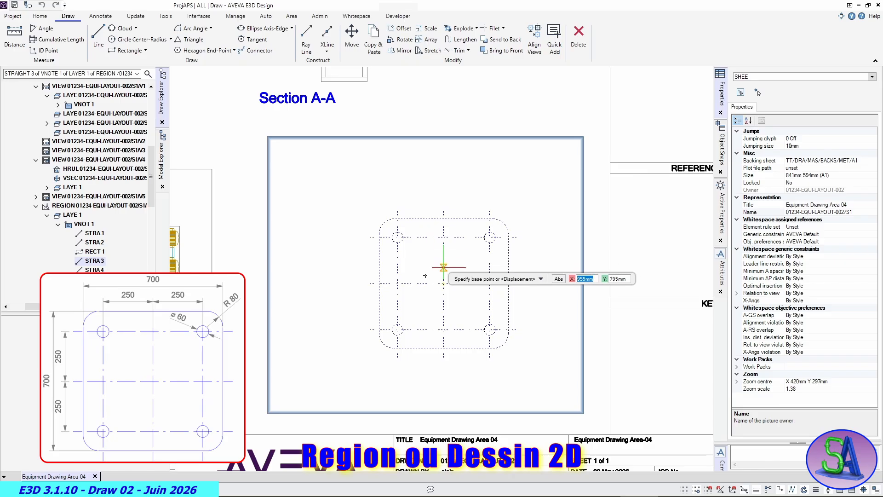
pyautogui.click(444, 283)
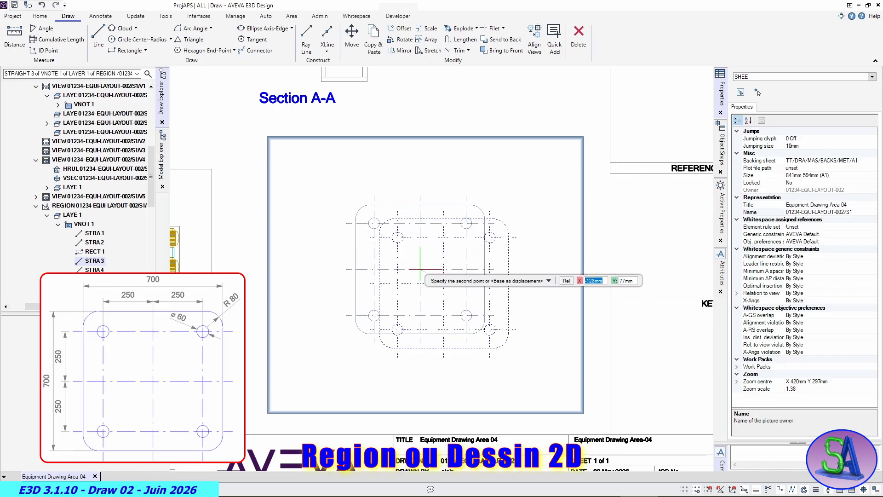
pyautogui.click(420, 268)
pyautogui.press('Escape')
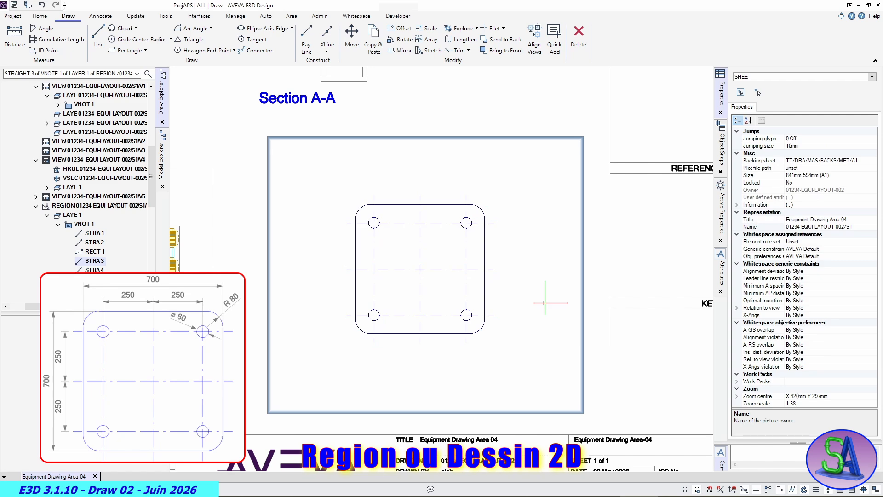
# - Leave the active plate region and make sheet 01234-EQUI-LAYOUT-002/S1 current again
pyautogui.scroll(3, 545, 302)
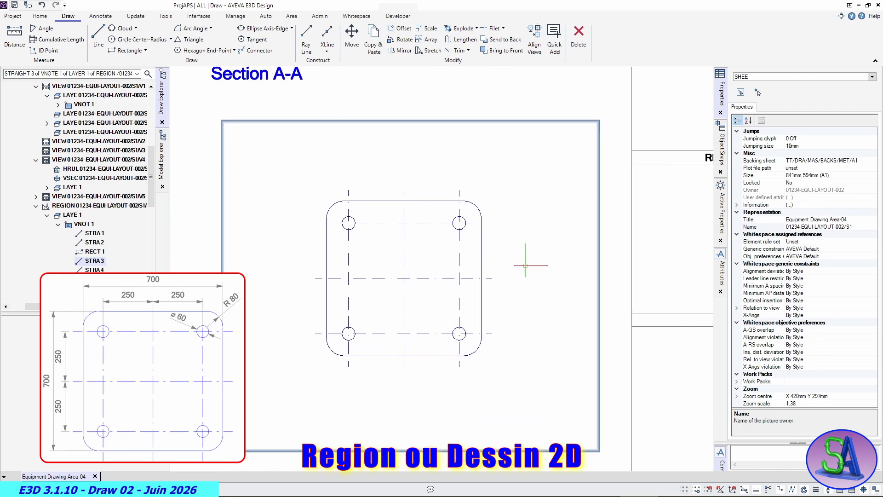
pyautogui.moveTo(510, 262); pyautogui.dragTo(589, 260, button='middle')
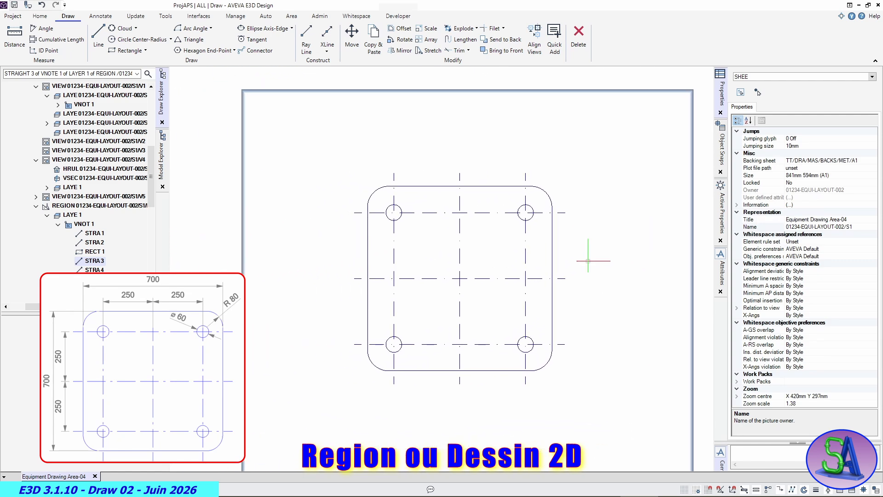
pyautogui.scroll(1, 587, 260)
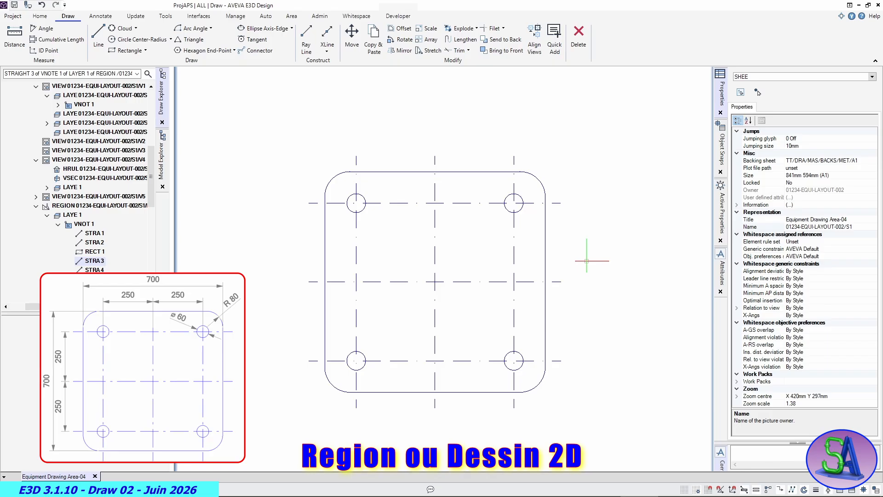
pyautogui.scroll(-1, 586, 261)
pyautogui.scroll(-1, 586, 261)
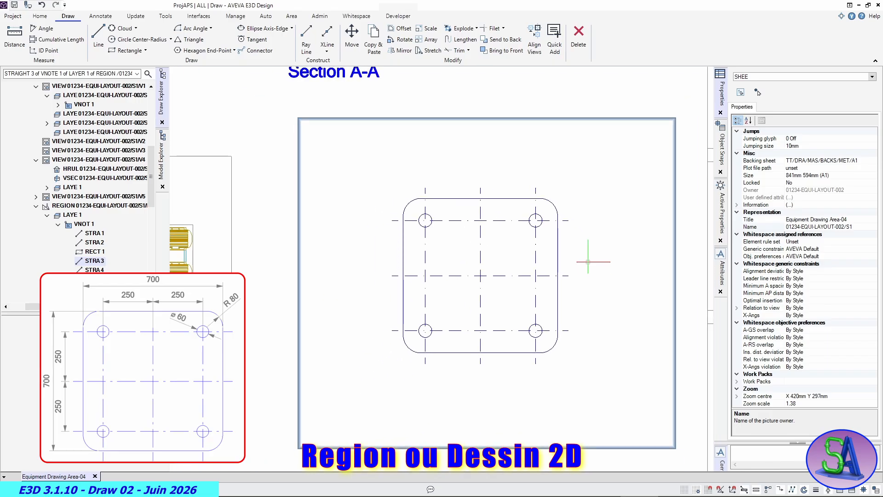
pyautogui.scroll(-1, 588, 261)
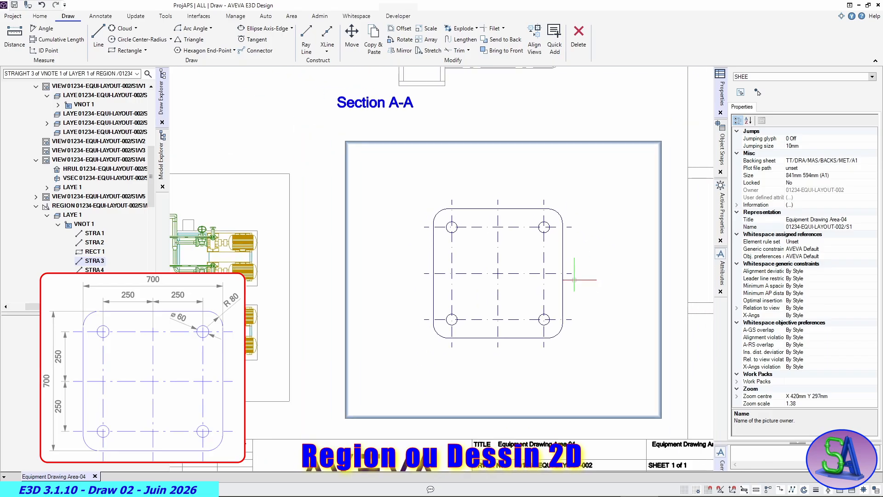
pyautogui.click(305, 426)
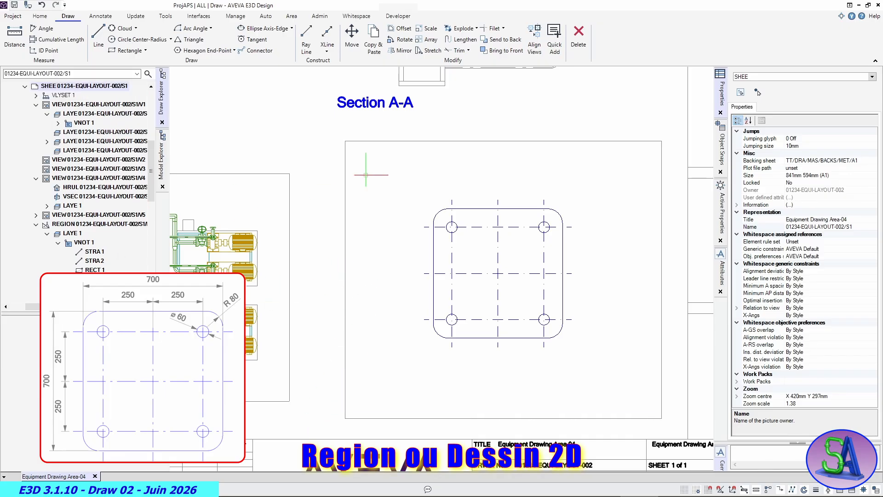
# - Set the frame visibility of the plate region 01234-EQUI-LAYOUT-002/S1/R1 to No and clear the selection
pyautogui.click(414, 142)
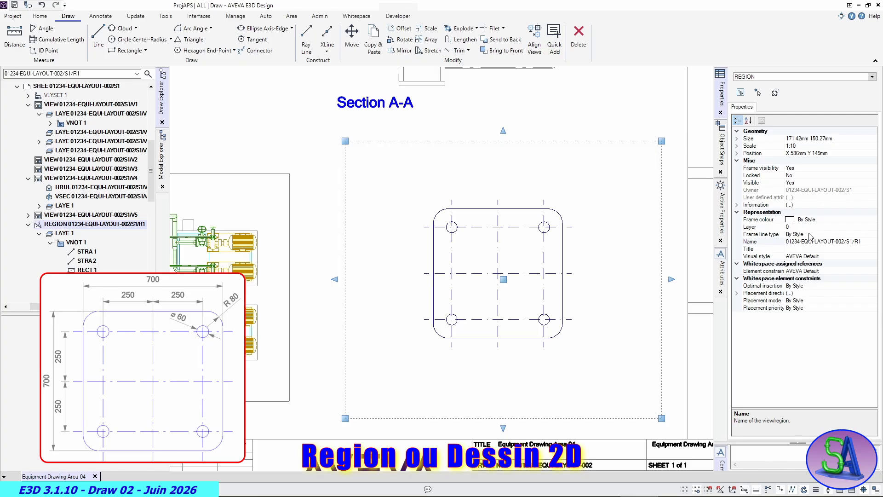
pyautogui.click(808, 169)
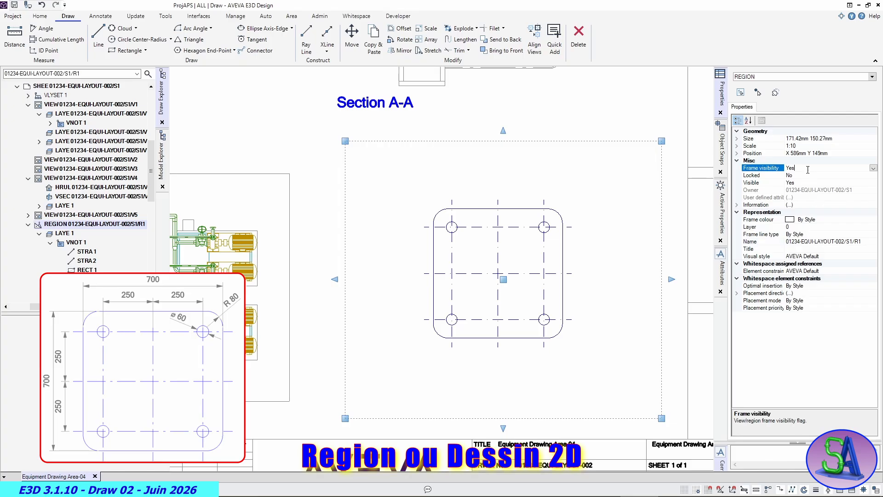
pyautogui.click(873, 168)
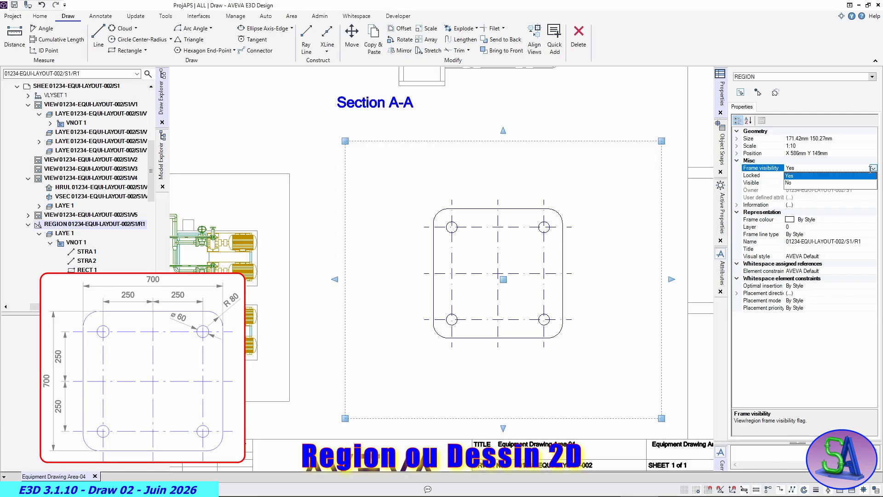
pyautogui.click(796, 183)
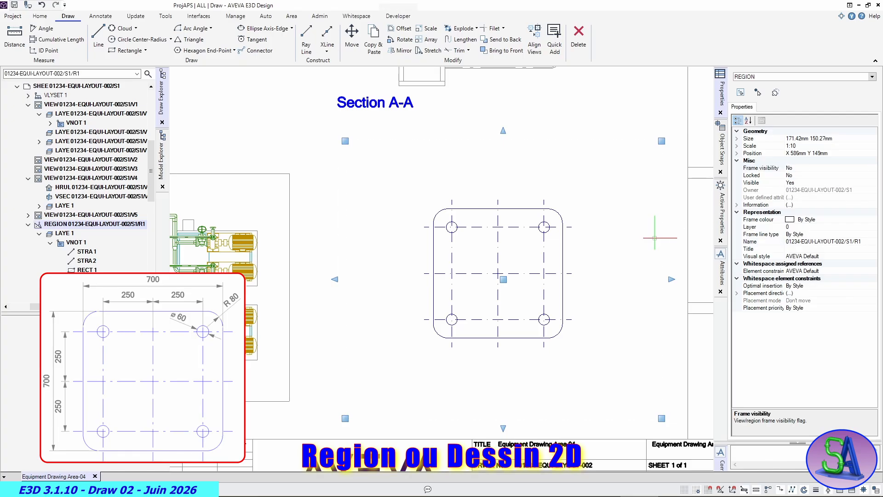
pyautogui.click(631, 303)
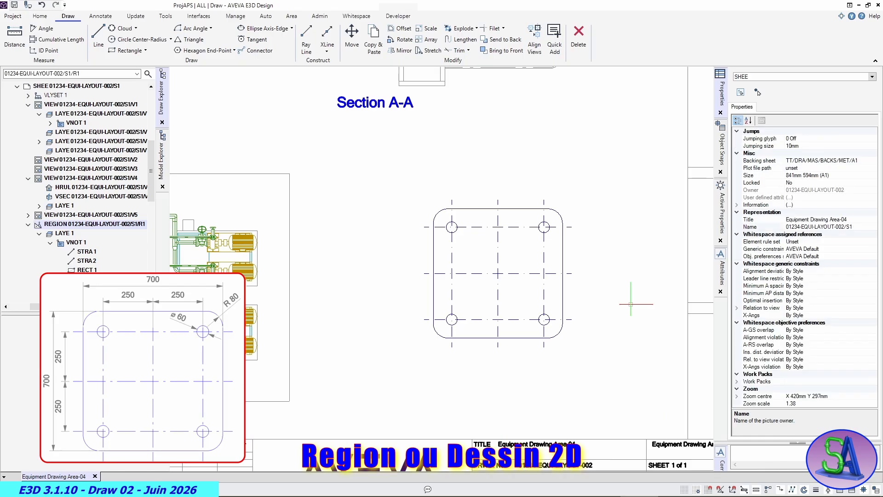
# - Save the drawing changes without a session comment, keeping Unclaim All enabled
pyautogui.scroll(-3, 630, 303)
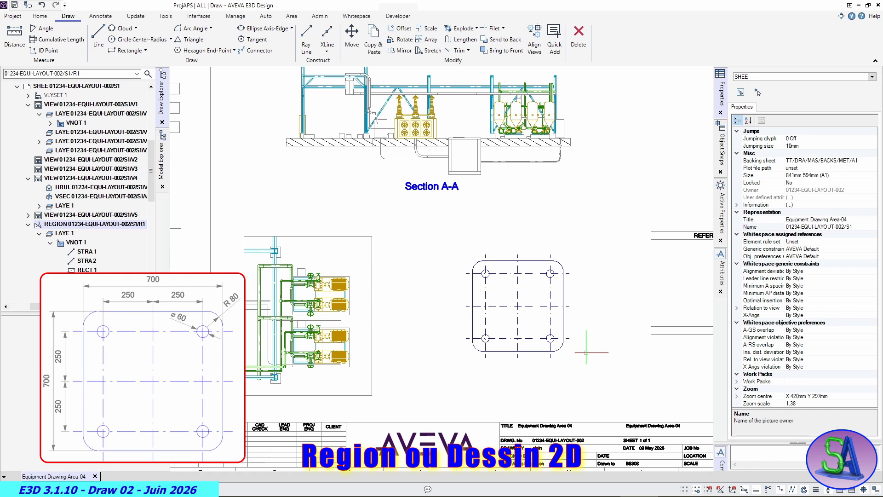
pyautogui.moveTo(586, 352); pyautogui.dragTo(620, 317, button='middle')
pyautogui.scroll(2, 598, 302)
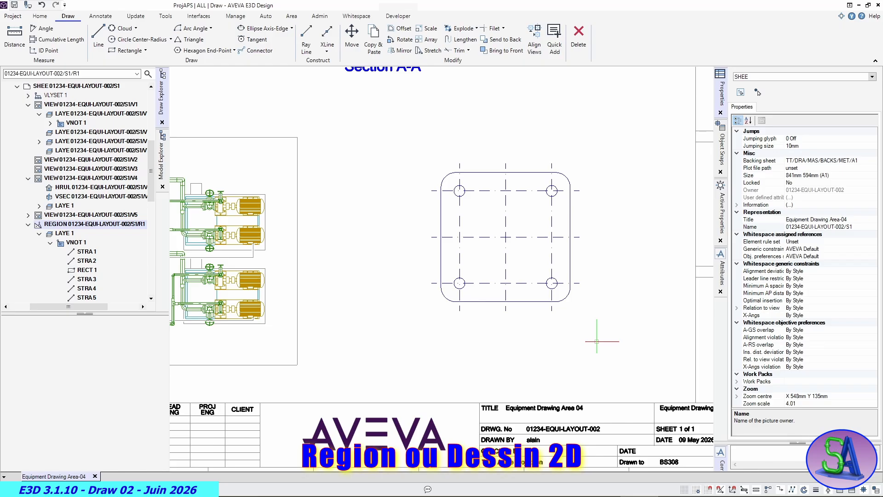
pyautogui.click(14, 5)
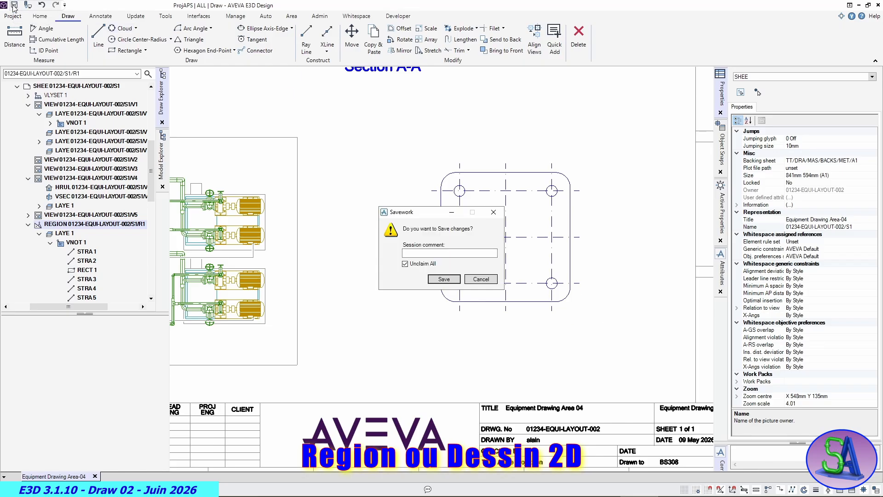
pyautogui.click(443, 279)
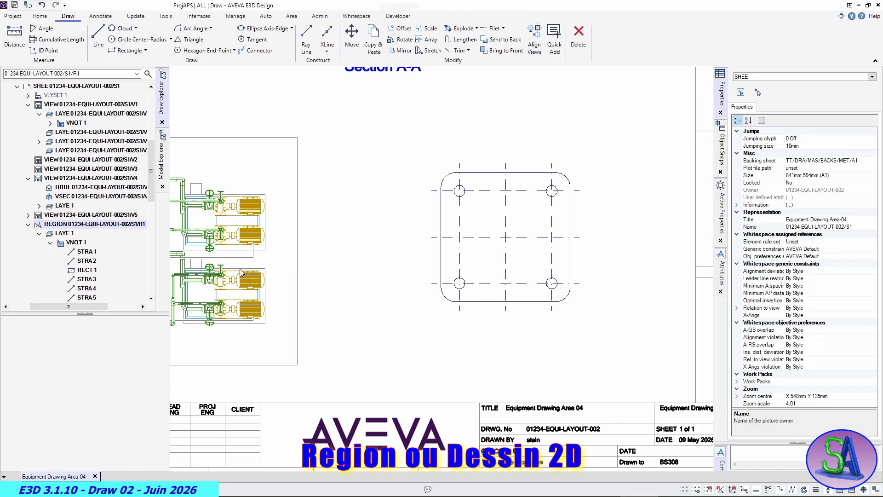
# - Collapse the region branch, select sheet 01234-EQUI-LAYOUT-002/S1 and collapse it in the drawing hierarchy
pyautogui.click(27, 225)
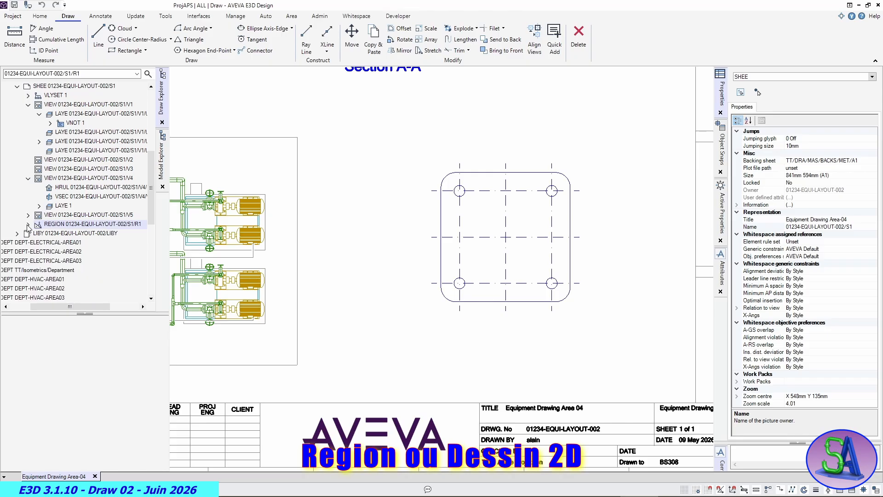
pyautogui.scroll(1, 22, 204)
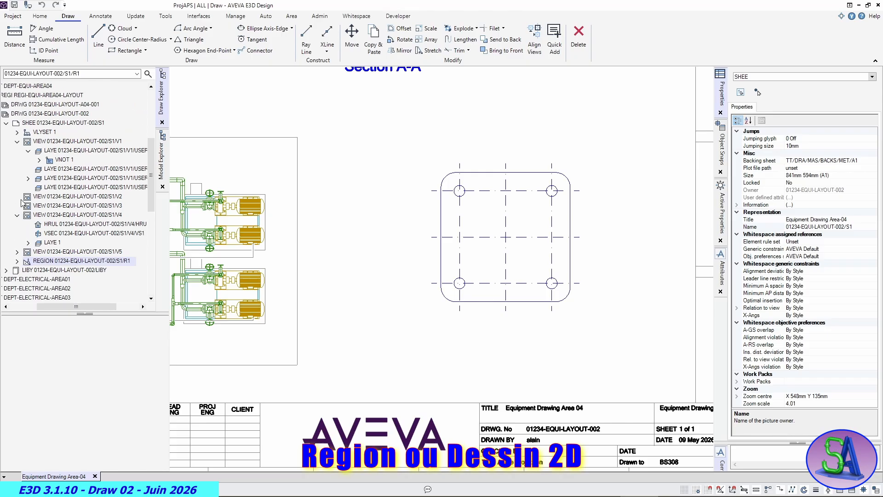
pyautogui.click(46, 122)
pyautogui.click(17, 124)
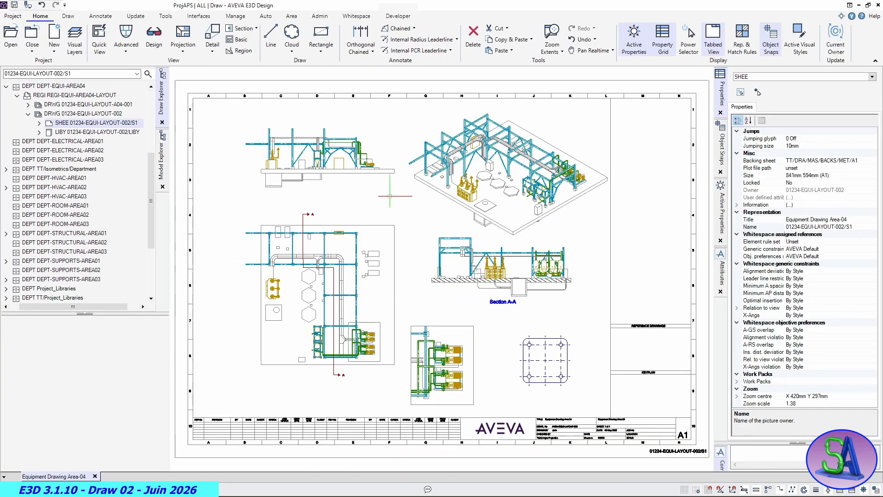
# - Examine the print settings and preview for the Area04 equipment sheet, and return to the drawing
pyautogui.click(13, 15)
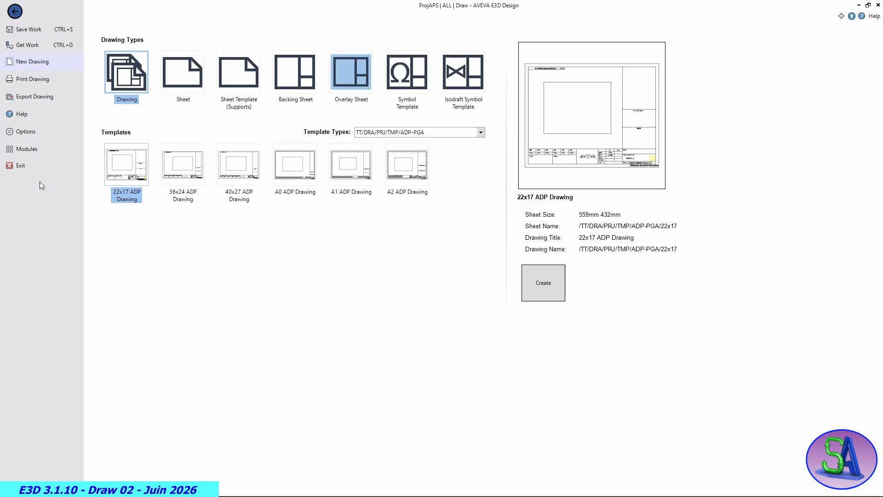
pyautogui.click(31, 83)
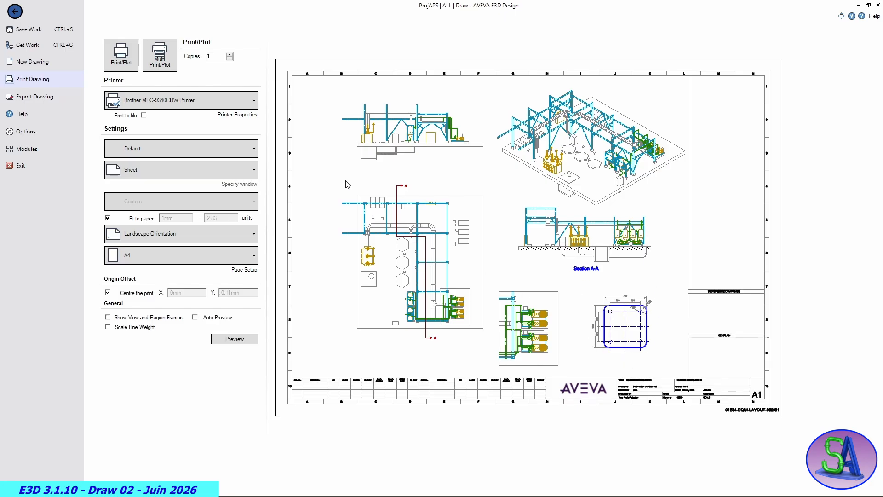
pyautogui.click(15, 12)
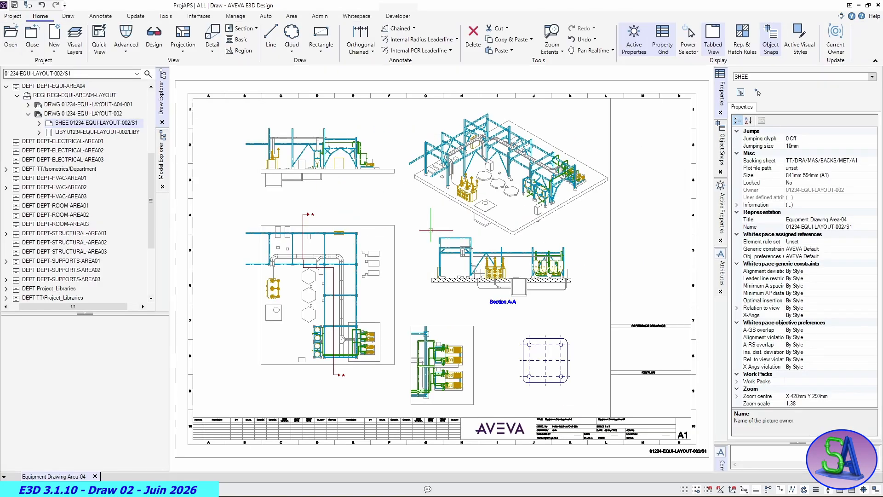